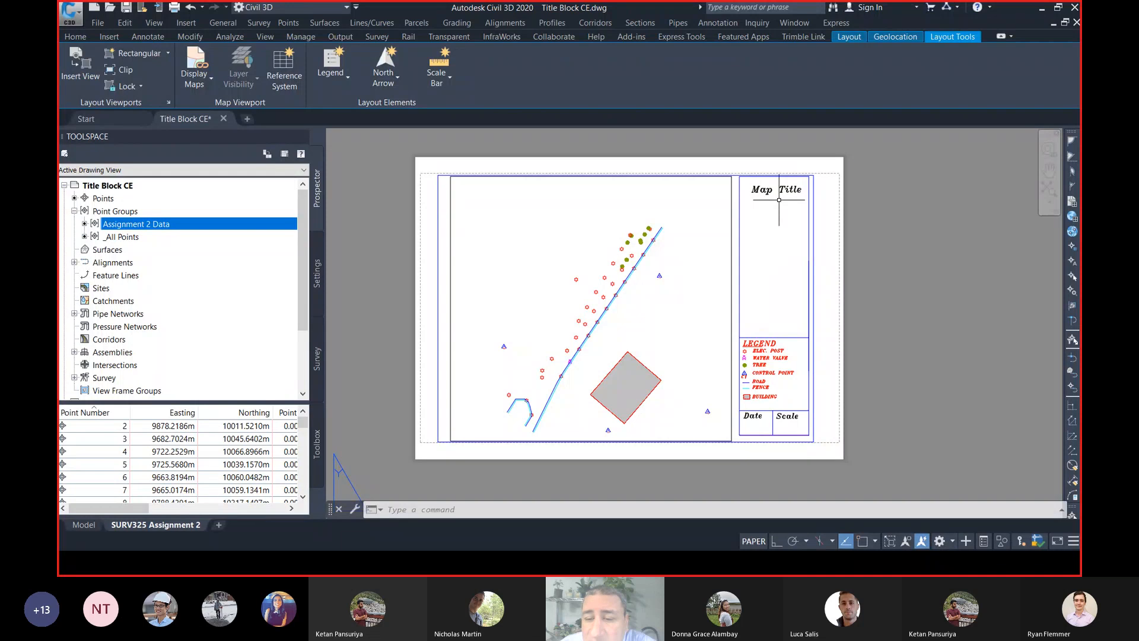
# Examine the title block's Date and Scale fields on the SURV325 Assignment 2 layout and compare the sheet with model space
pyautogui.scroll(6, 765, 445)
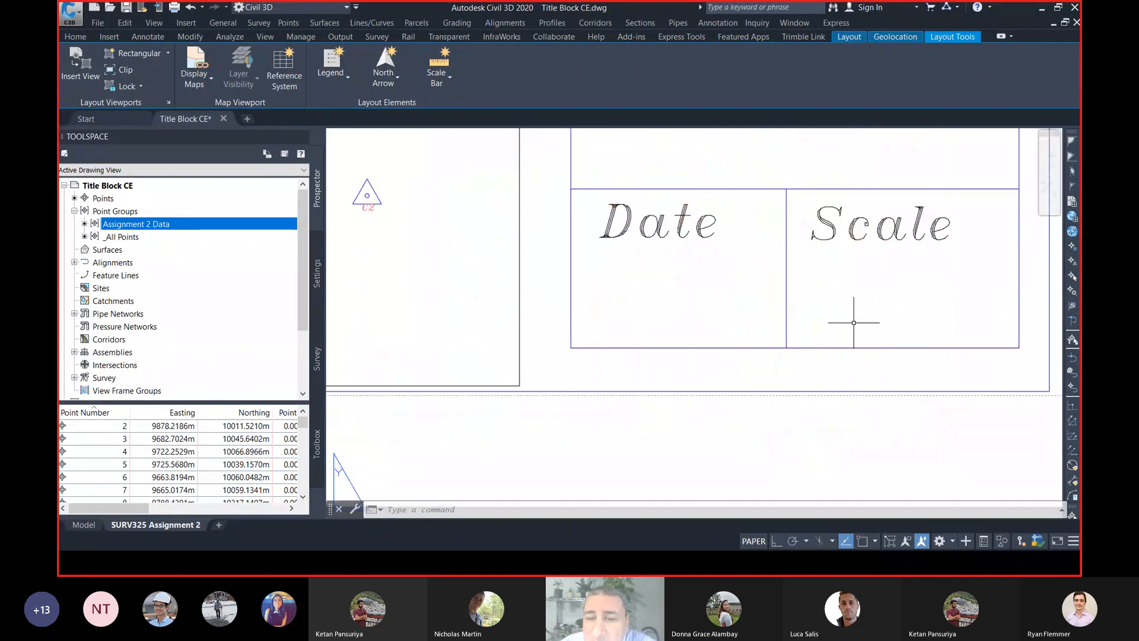
pyautogui.moveTo(834, 297); pyautogui.dragTo(716, 304, button='middle')
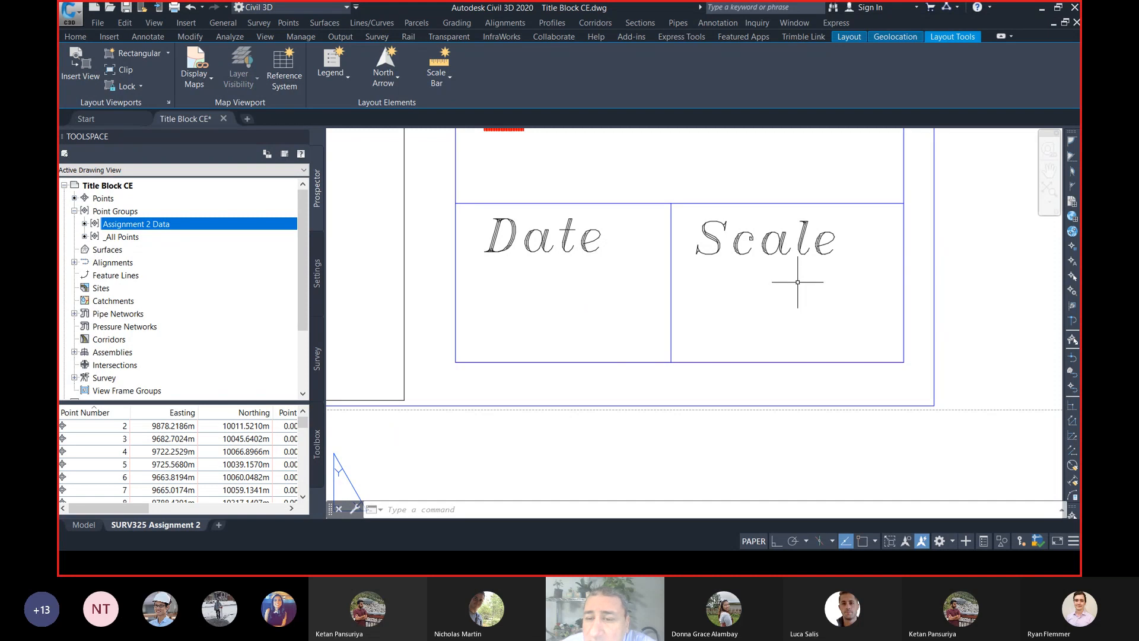
pyautogui.scroll(-4, 798, 282)
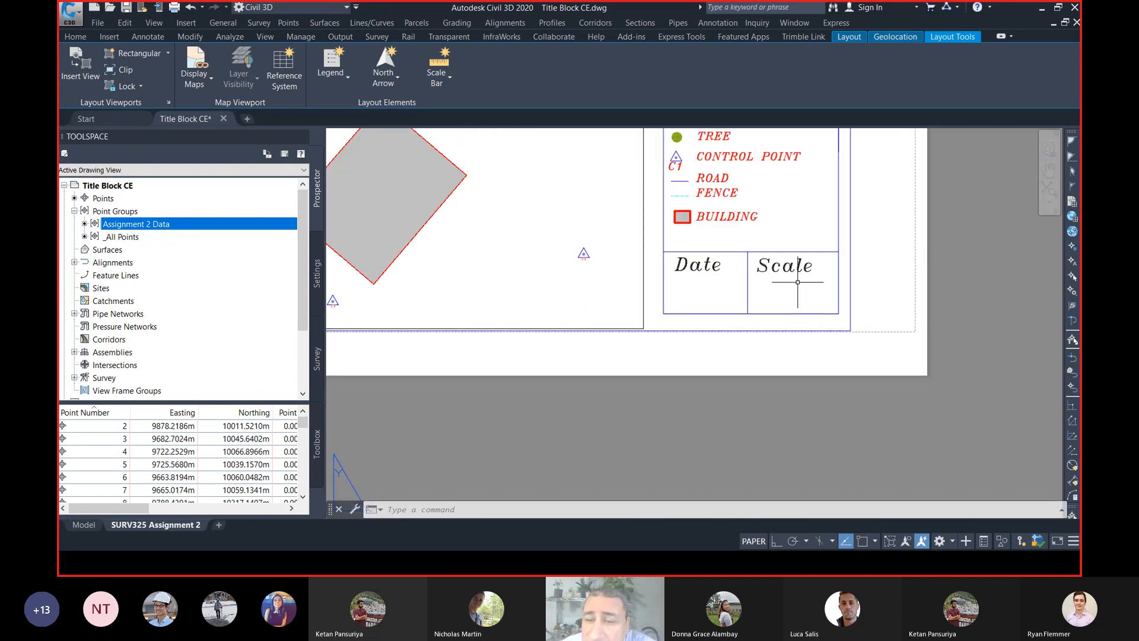
pyautogui.scroll(-4, 797, 282)
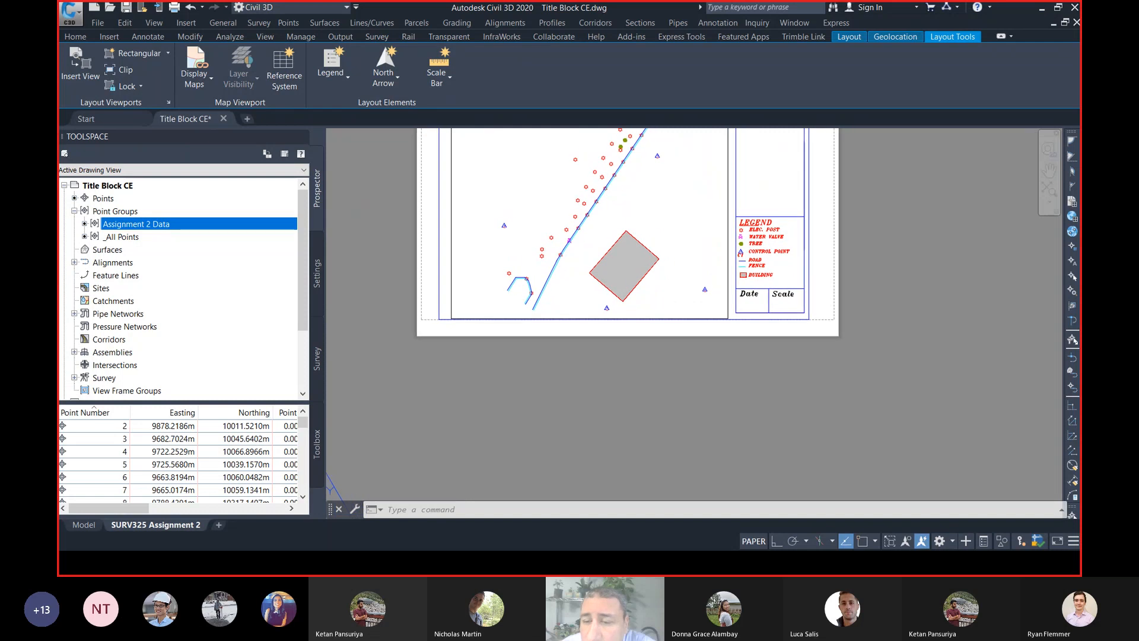
pyautogui.scroll(5, 762, 299)
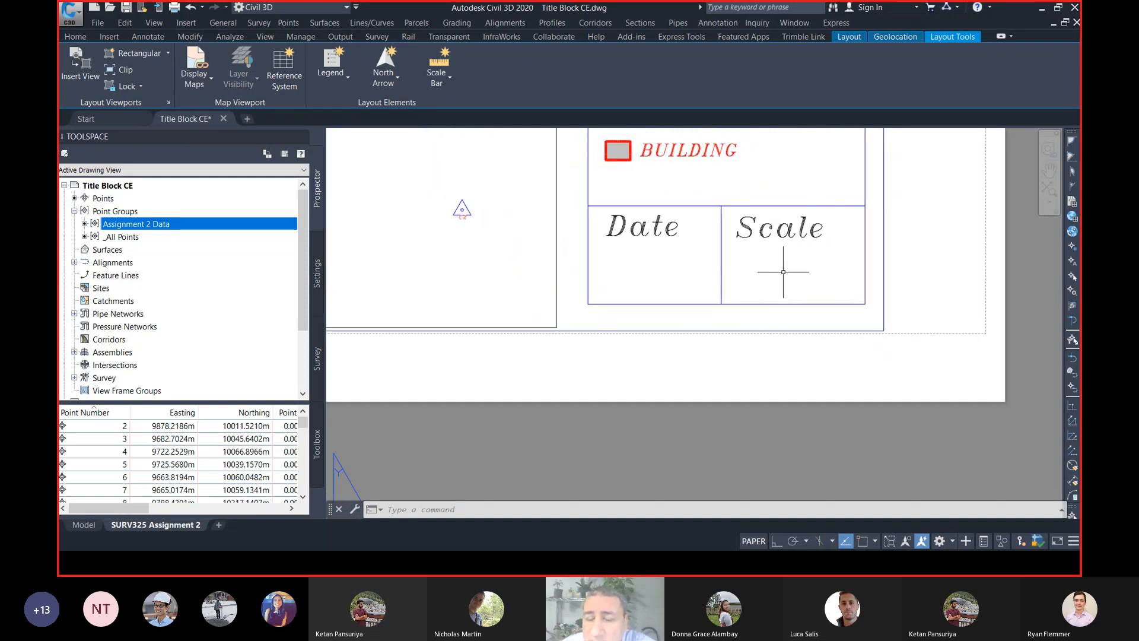
pyautogui.scroll(-5, 783, 272)
pyautogui.moveTo(707, 198); pyautogui.dragTo(716, 326, button='middle')
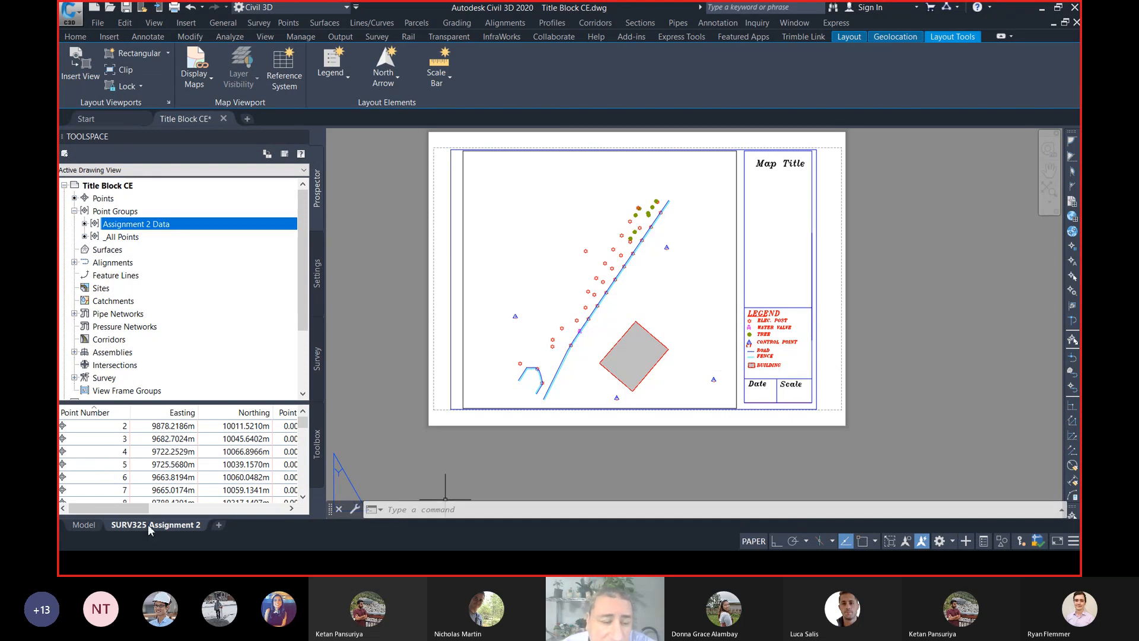
pyautogui.click(83, 525)
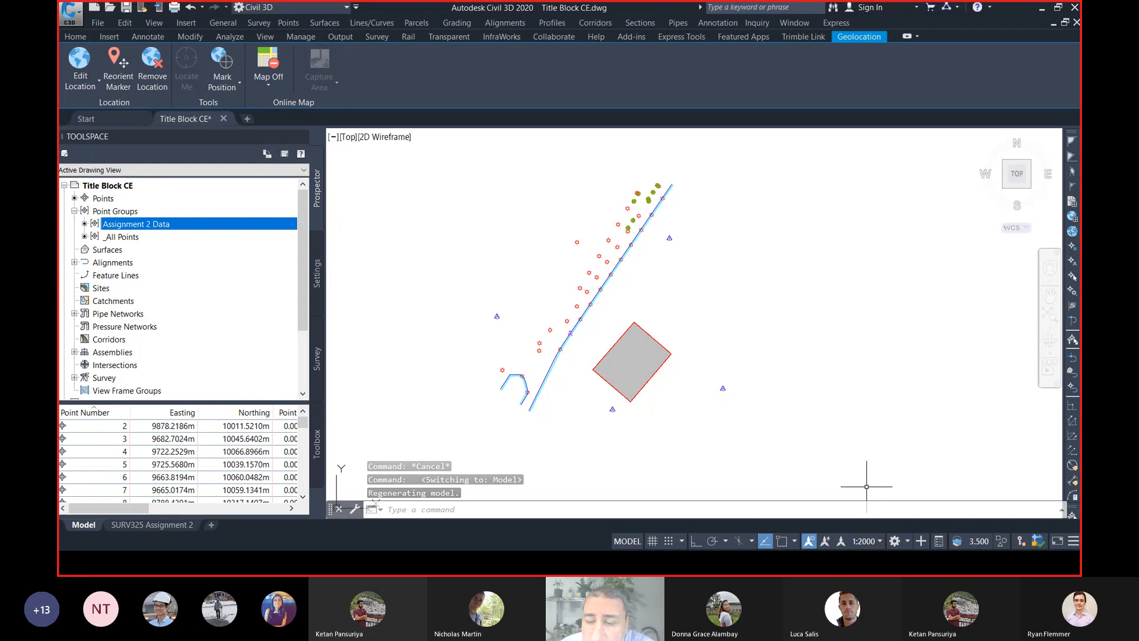
pyautogui.click(166, 525)
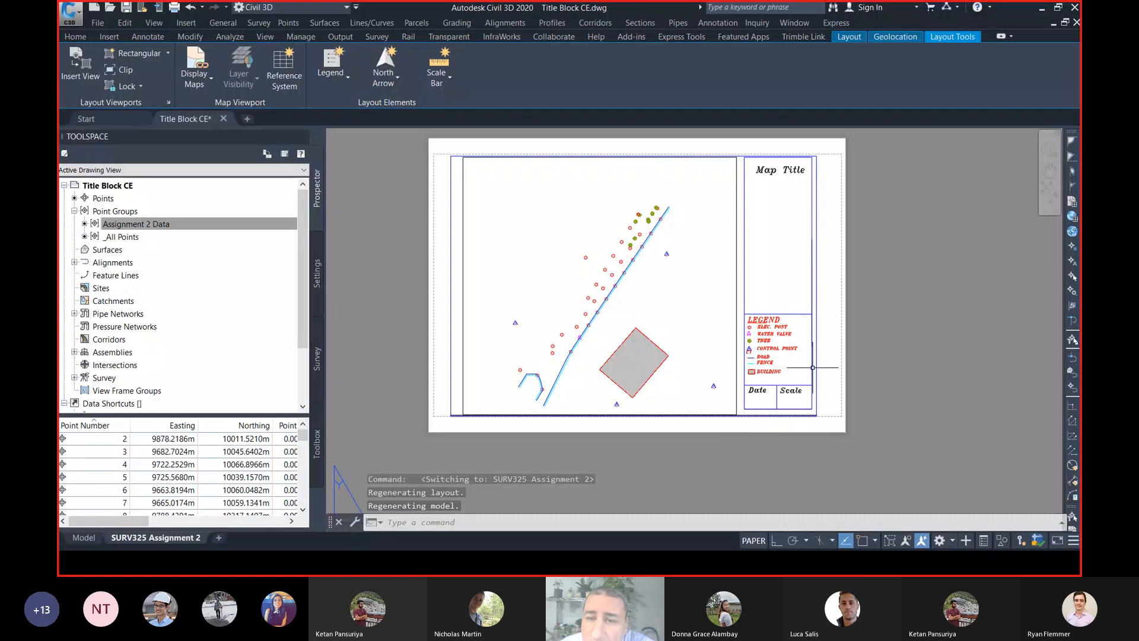
pyautogui.moveTo(823, 305); pyautogui.dragTo(830, 338, button='middle')
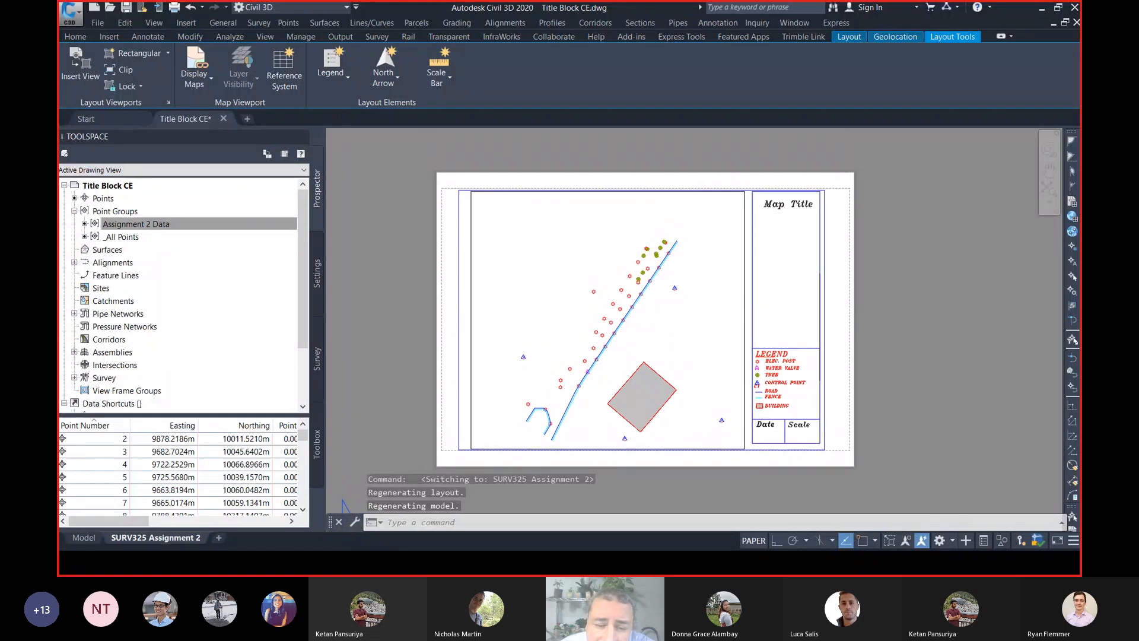
pyautogui.moveTo(819, 330)
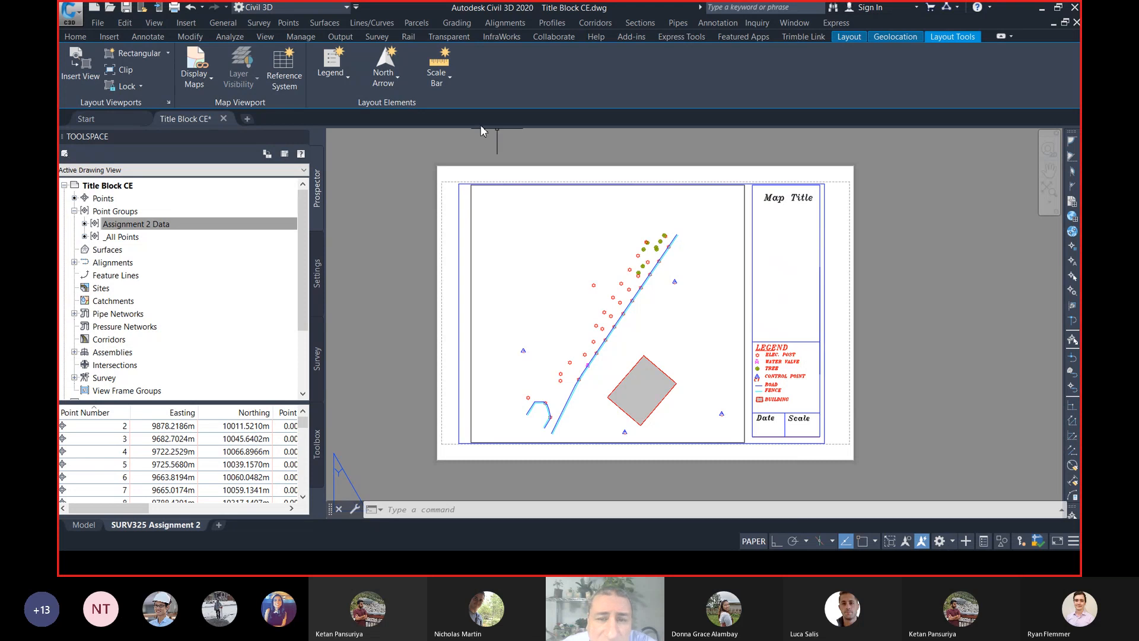
pyautogui.click(83, 524)
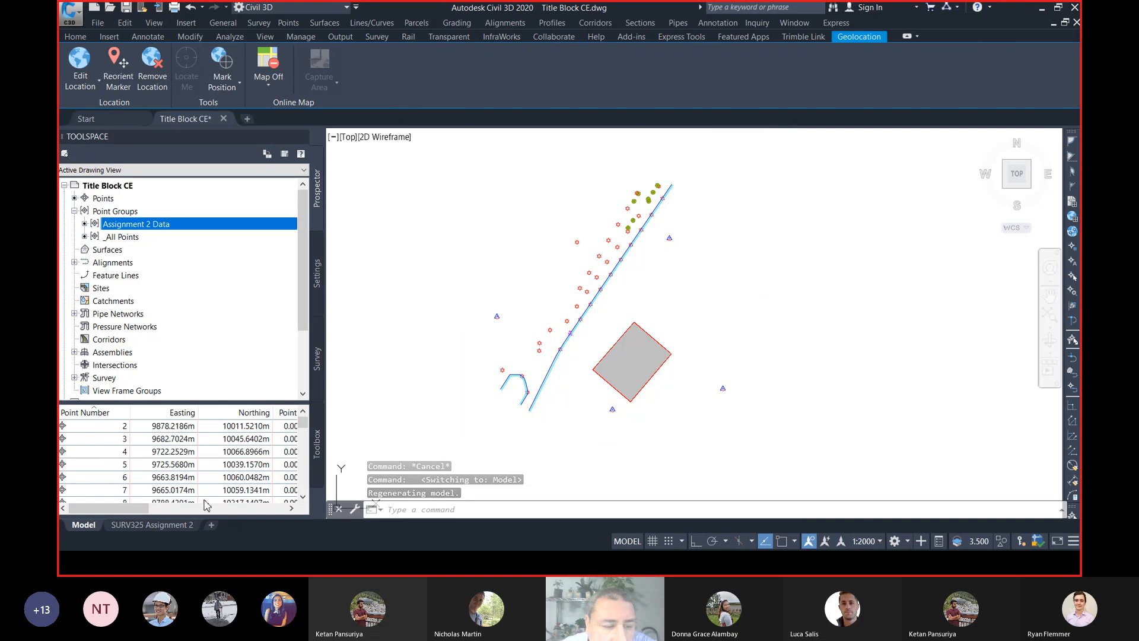
# Insert the built-in Arrow9 north arrow on the SURV325 Assignment 2 layout, linked to the map viewport and placed below the Map Title
pyautogui.click(148, 525)
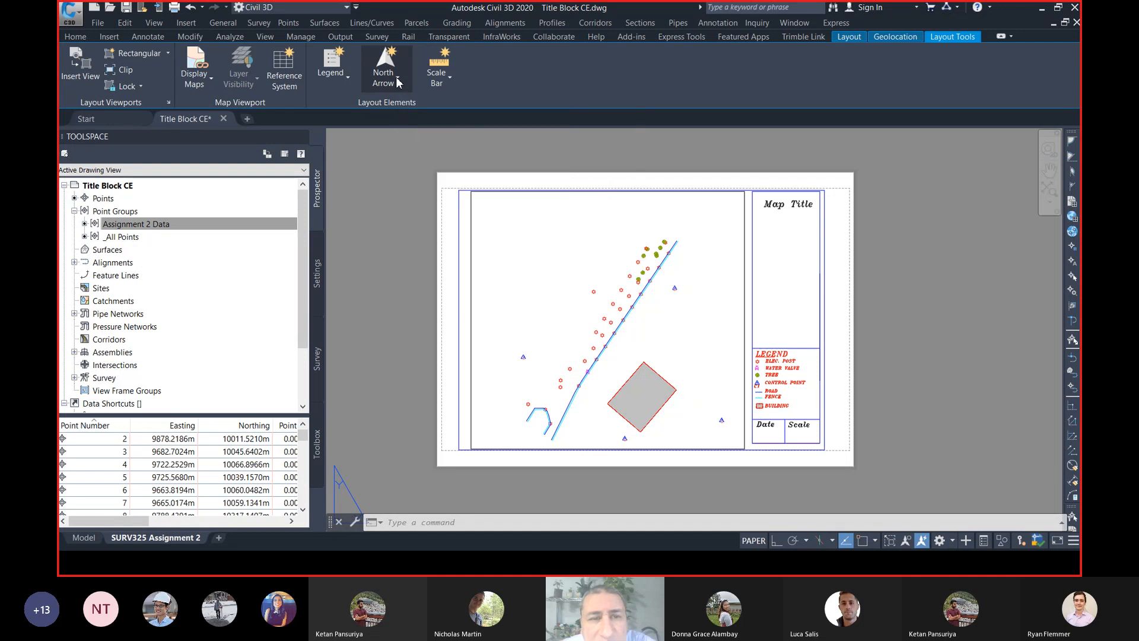
pyautogui.click(383, 74)
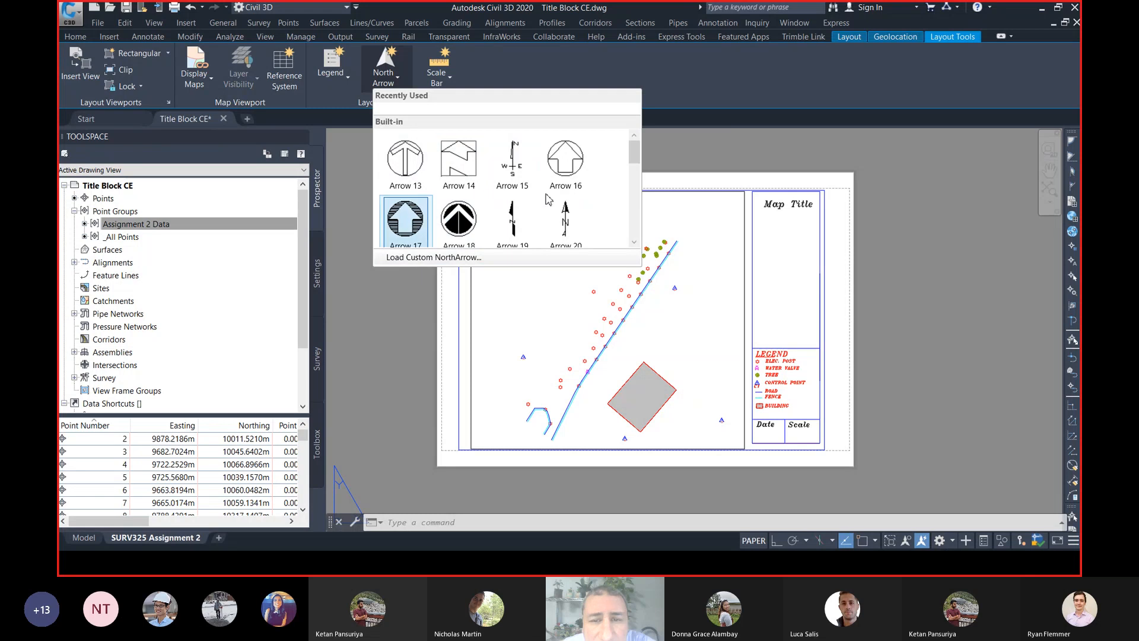
pyautogui.moveTo(634, 156); pyautogui.dragTo(625, 217)
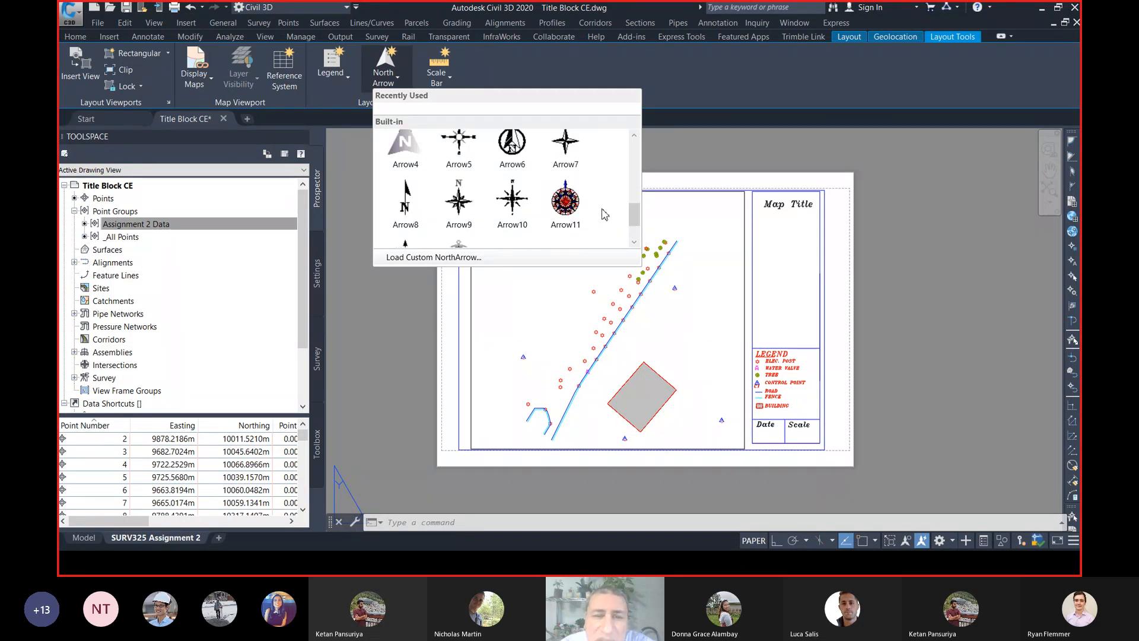
pyautogui.click(459, 202)
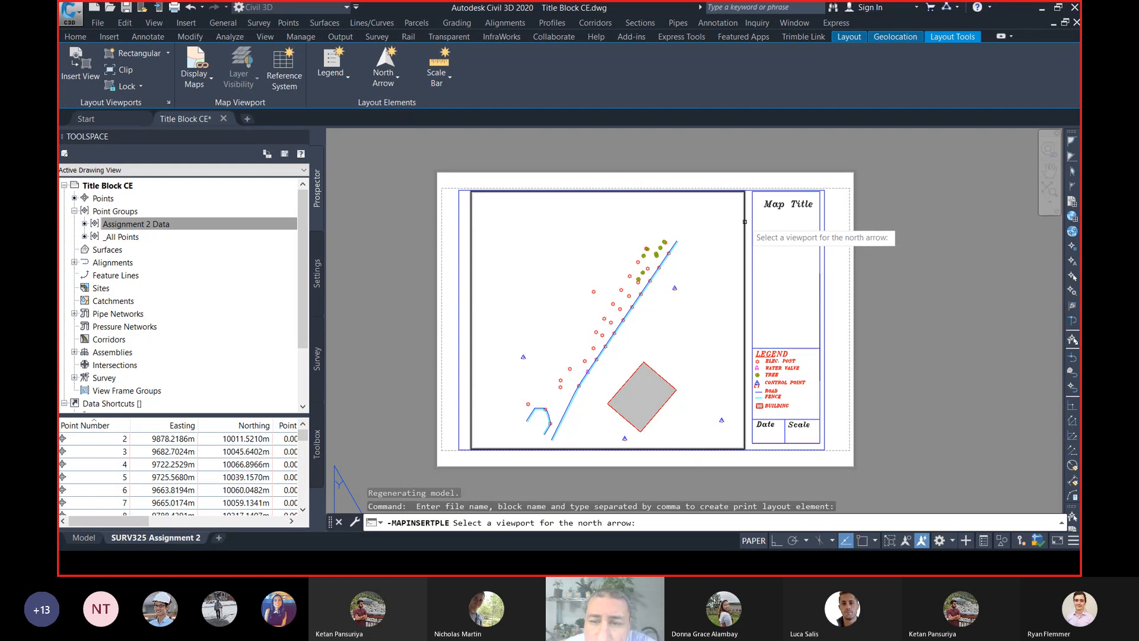
pyautogui.click(744, 221)
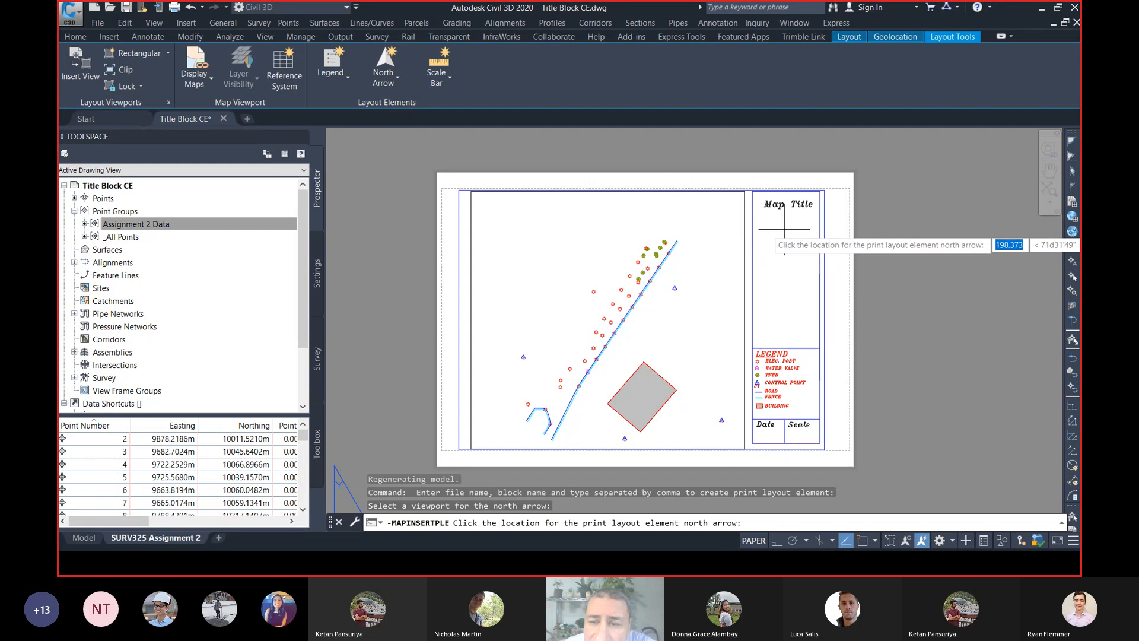
pyautogui.click(787, 233)
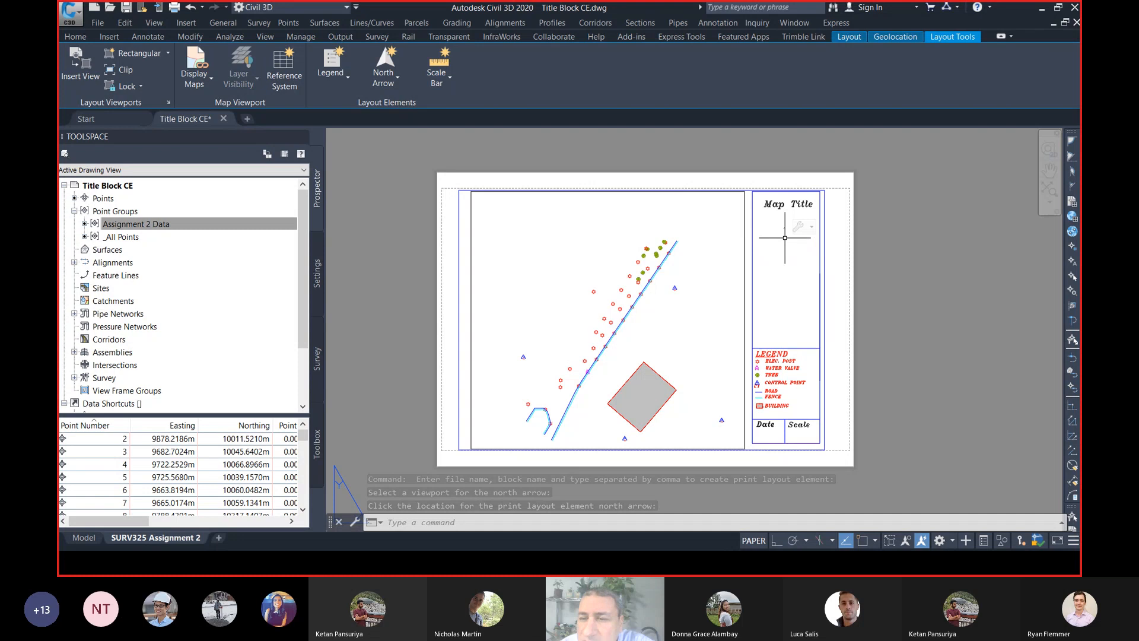
# Enlarge the north arrow below the Map Title by stretching its size grip to about 19.6 units from the arrow's centre
pyautogui.scroll(6, 786, 237)
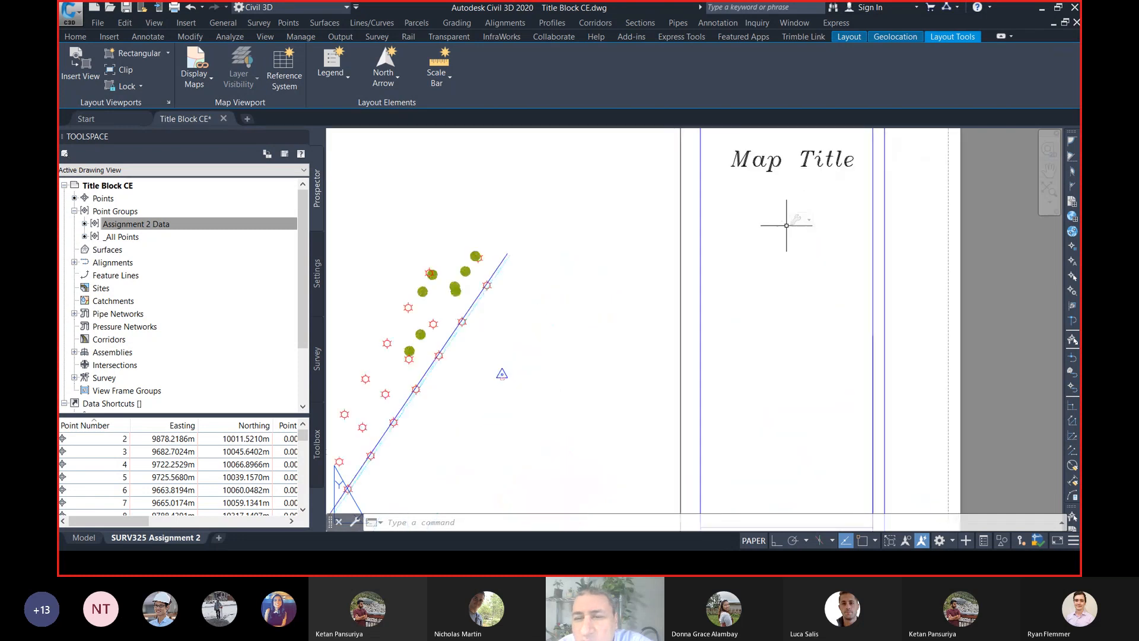
pyautogui.scroll(4, 786, 225)
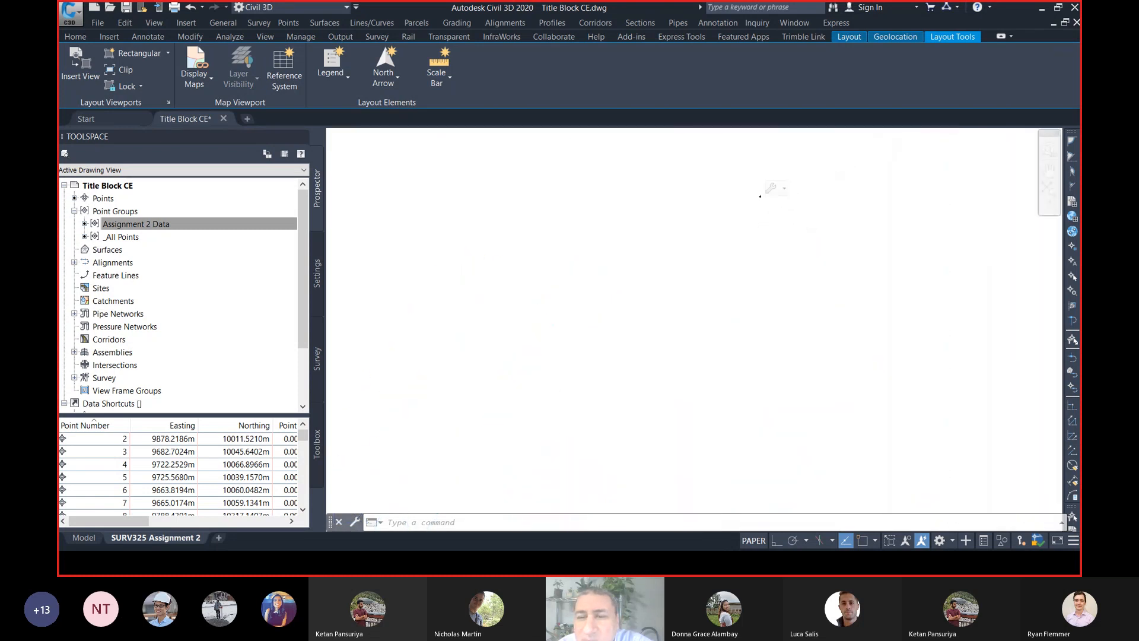
pyautogui.scroll(6, 755, 190)
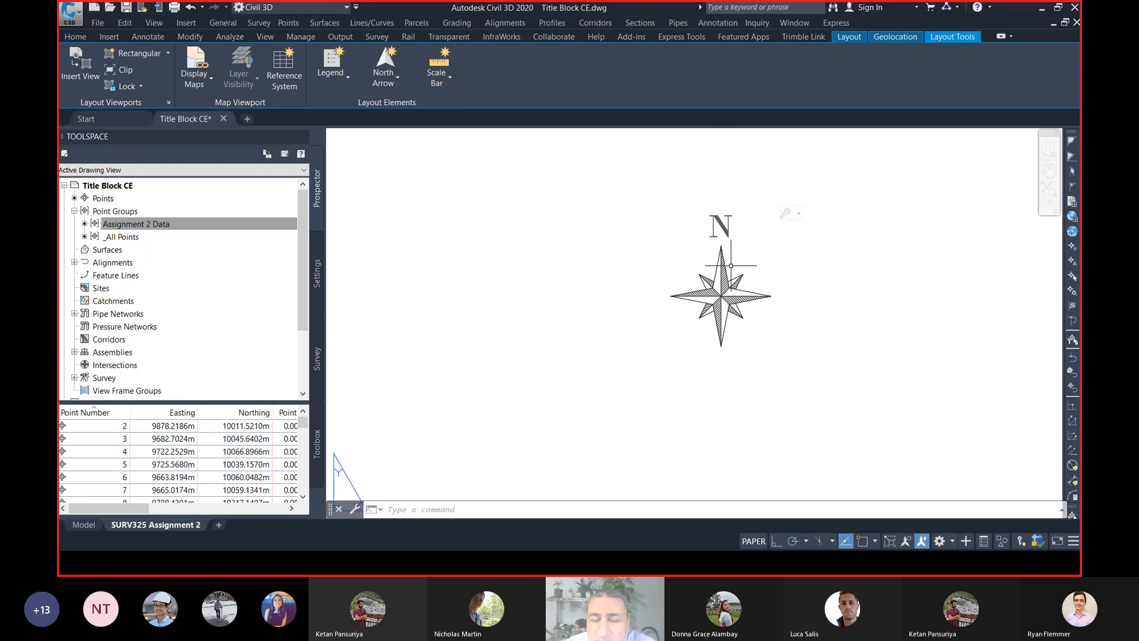
pyautogui.click(722, 260)
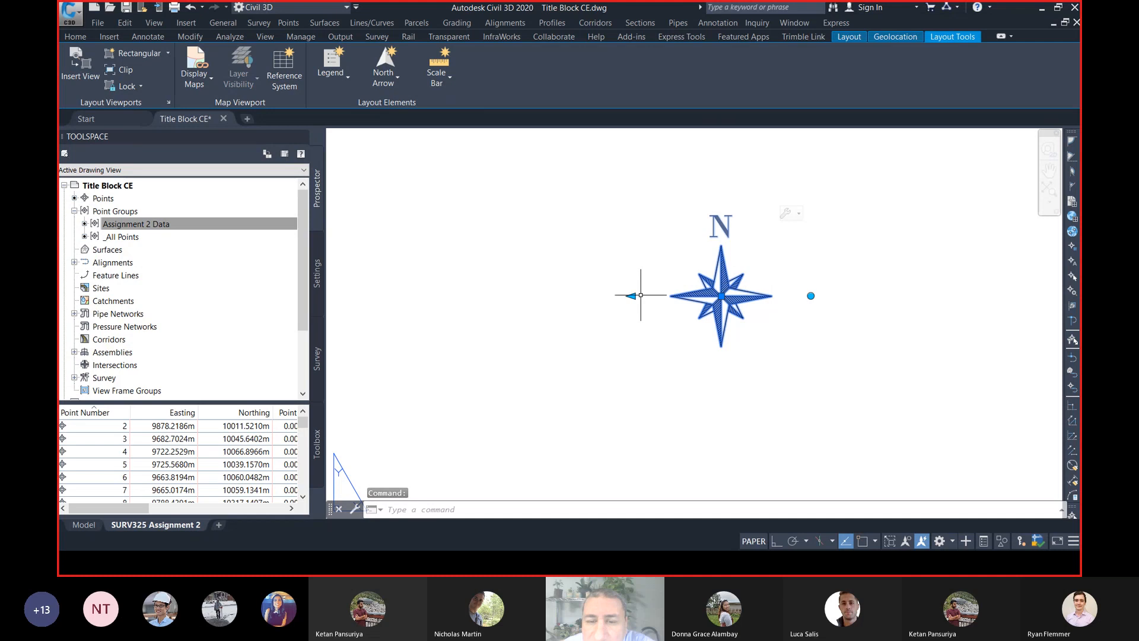
pyautogui.click(632, 295)
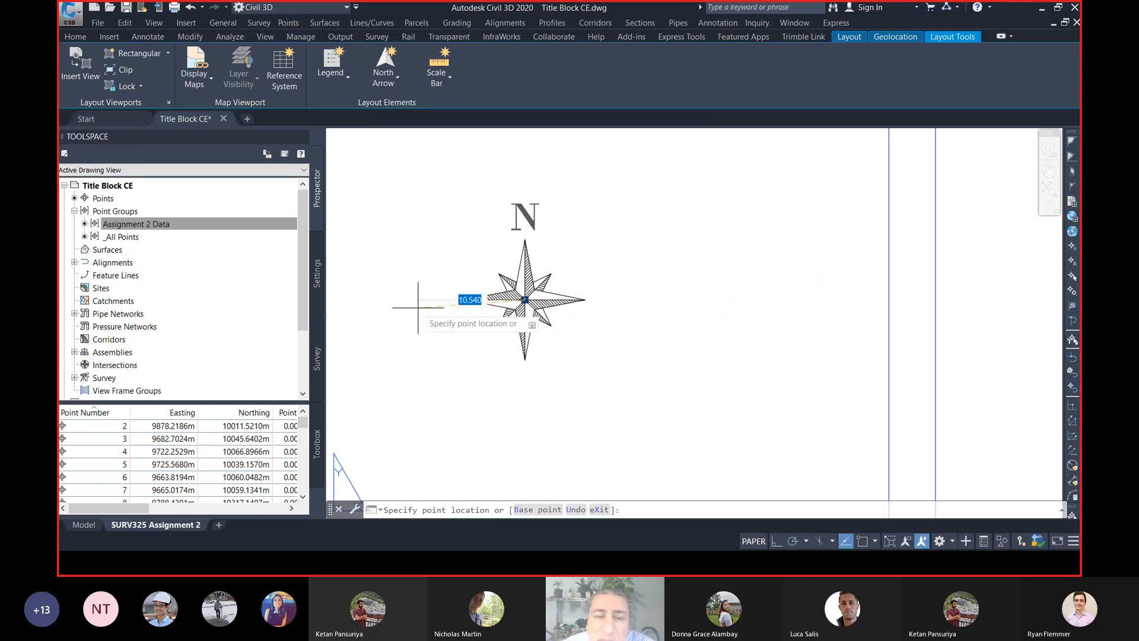
pyautogui.scroll(-3, 399, 307)
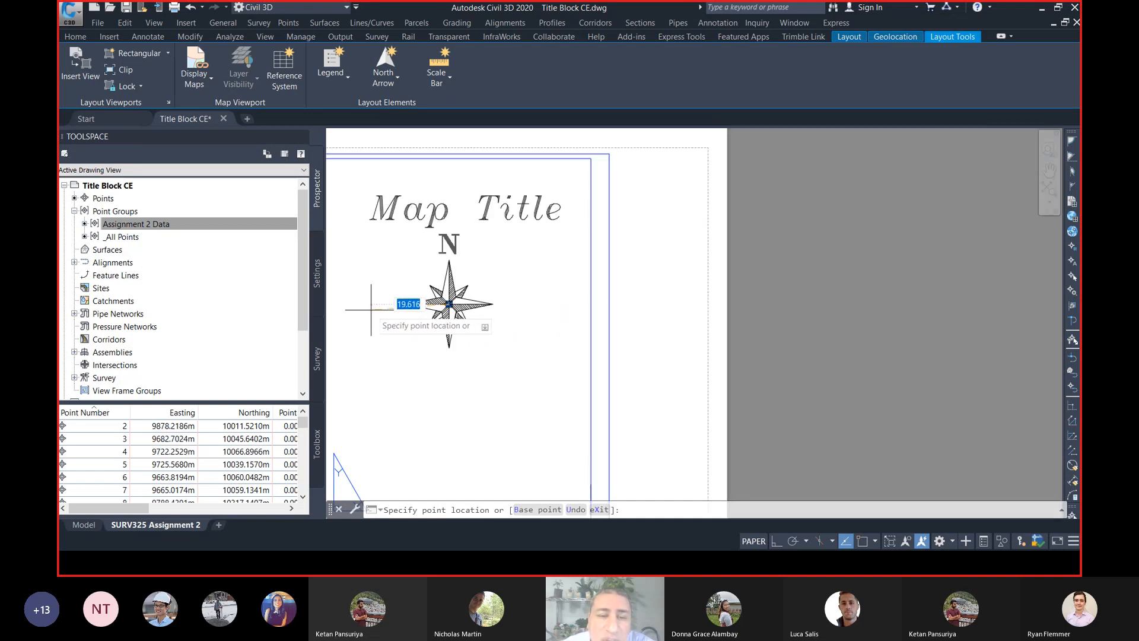
pyautogui.click(372, 305)
pyautogui.moveTo(580, 285); pyautogui.dragTo(790, 259, button='middle')
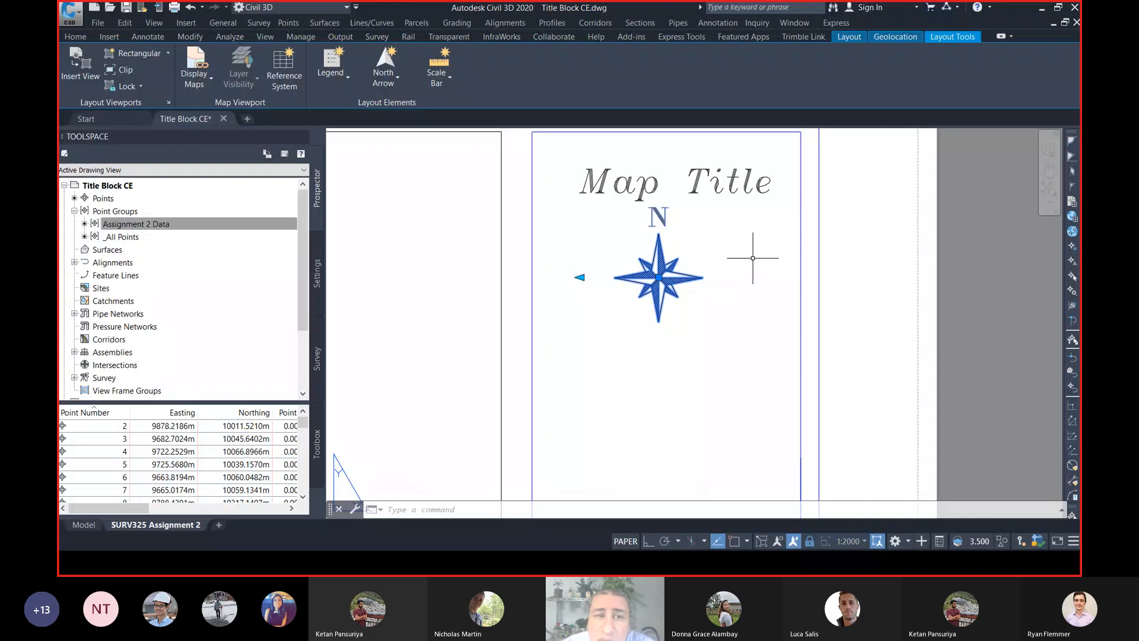
# Insert the ScaleBar3_Metric scale bar for the map viewport with 50-meter divisions, placing it below the north arrow
pyautogui.click(439, 74)
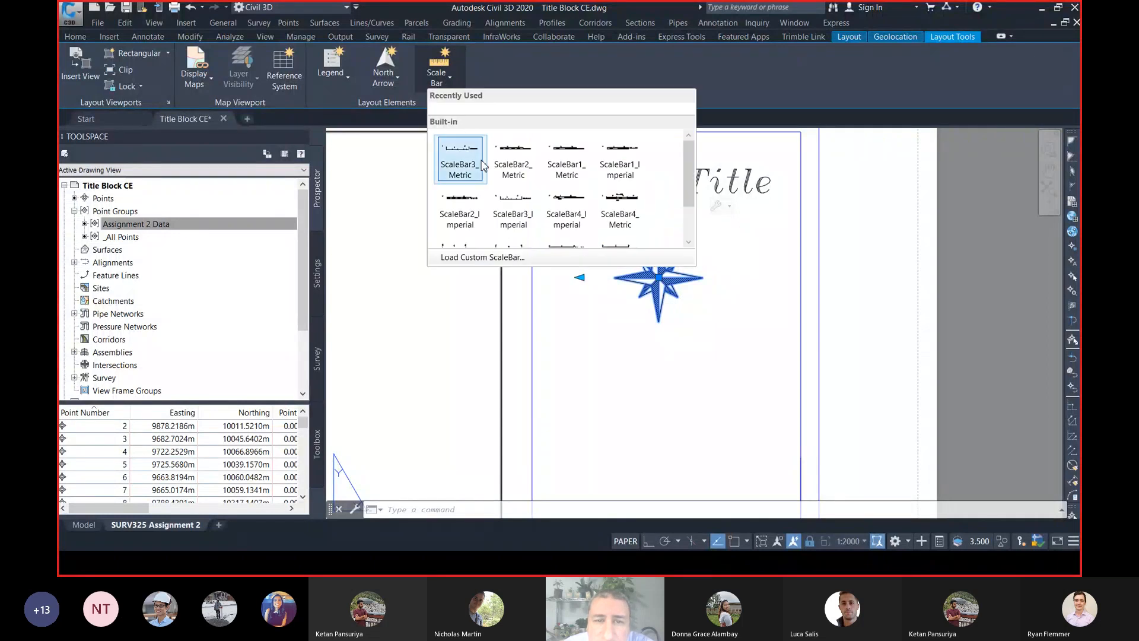
pyautogui.moveTo(692, 169)
pyautogui.mouseDown()
pyautogui.moveTo(689, 207)
pyautogui.moveTo(672, 153)
pyautogui.moveTo(682, 196)
pyautogui.moveTo(682, 164)
pyautogui.mouseUp()
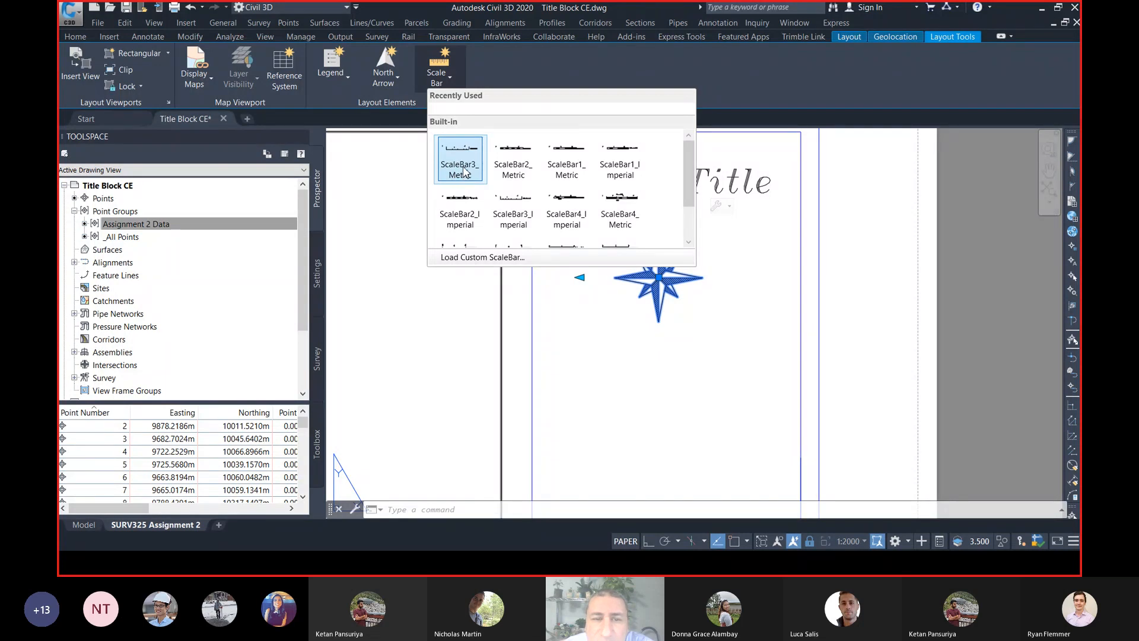
pyautogui.click(464, 166)
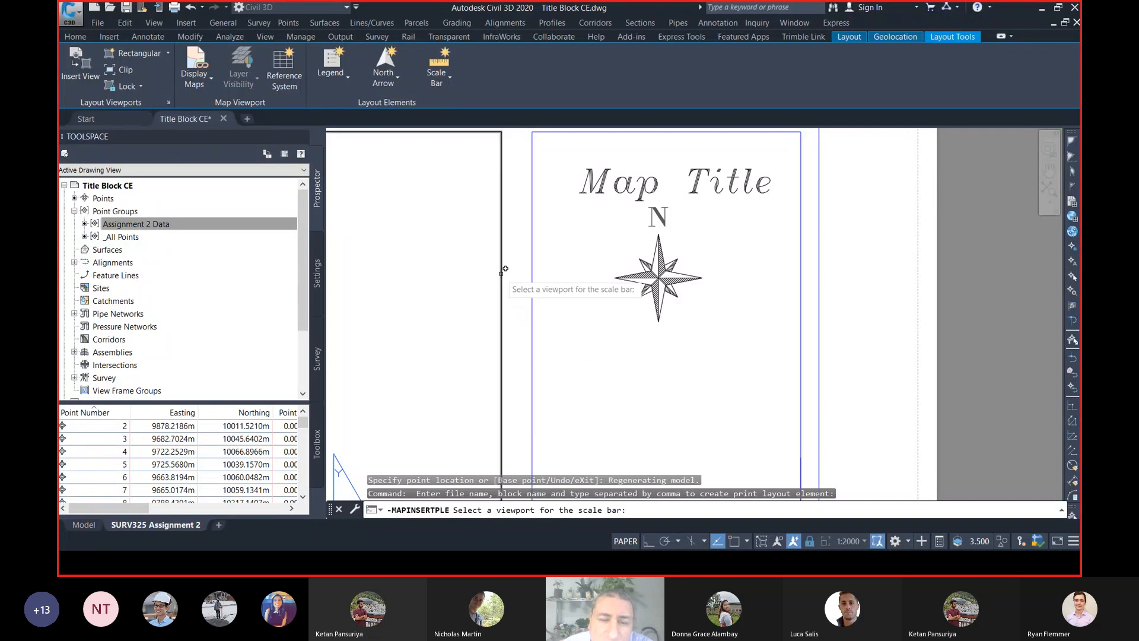
pyautogui.click(501, 273)
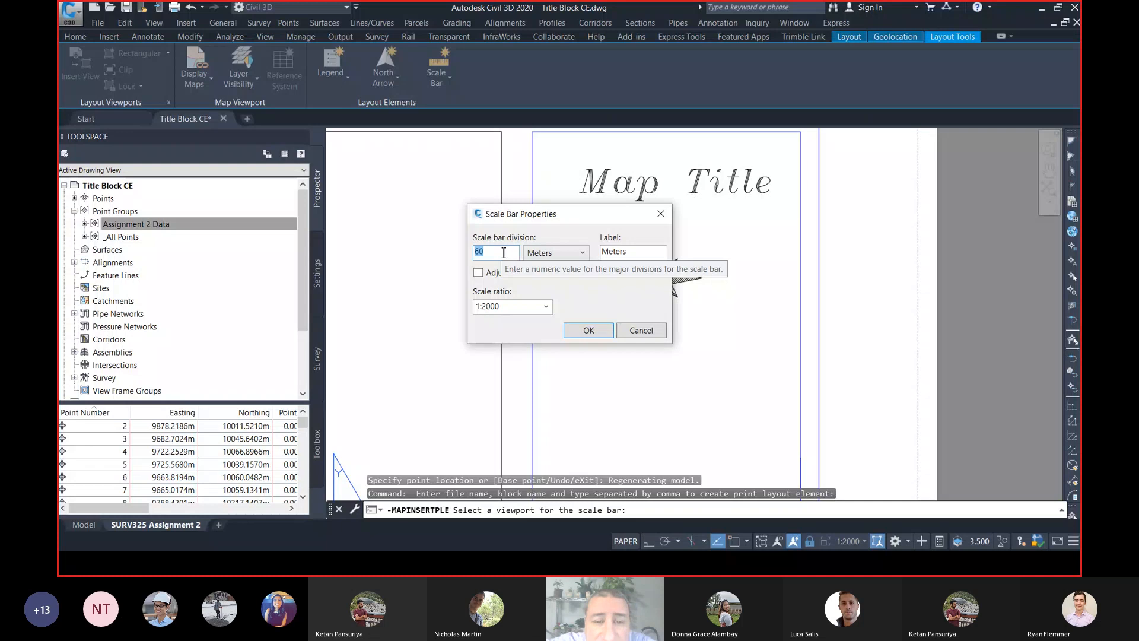
pyautogui.write('50')
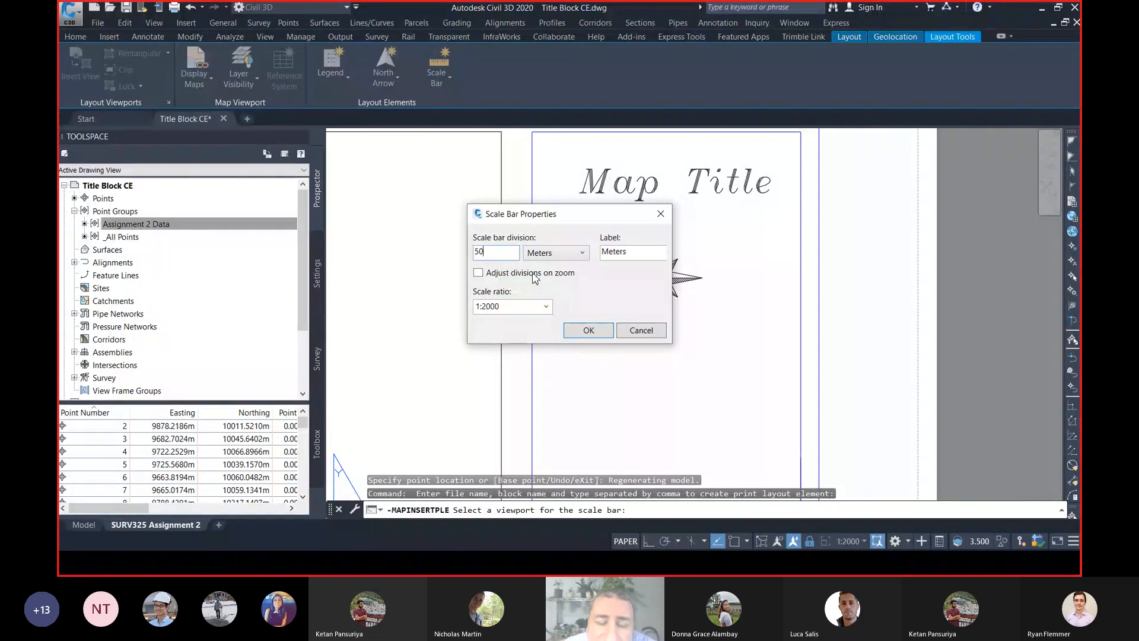
pyautogui.click(587, 331)
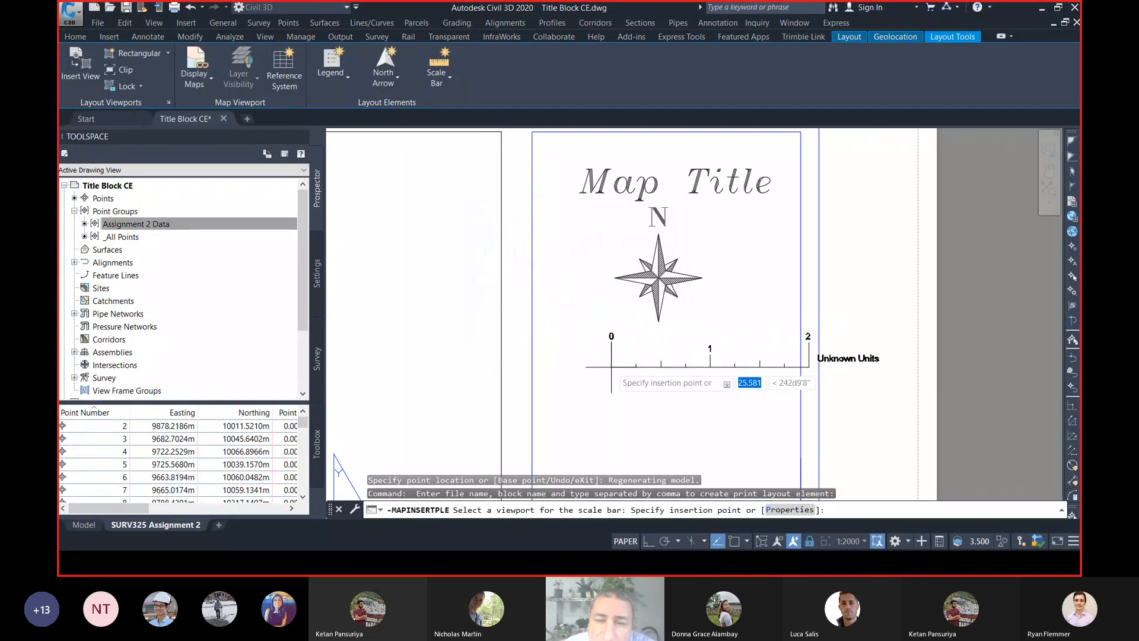
pyautogui.click(563, 381)
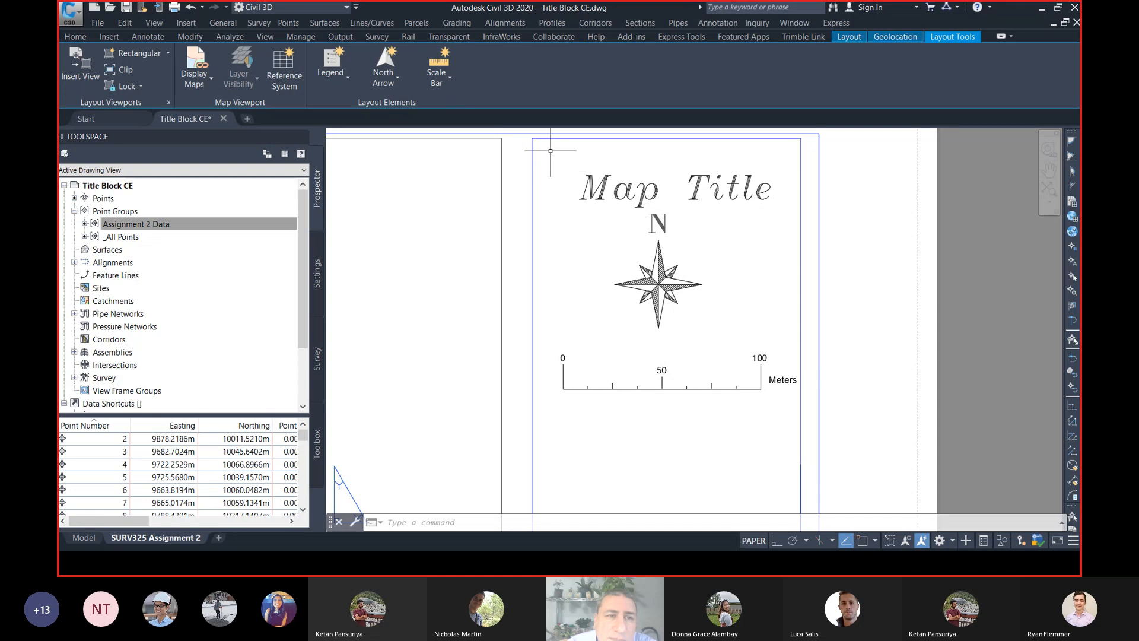
pyautogui.scroll(-2, 517, 163)
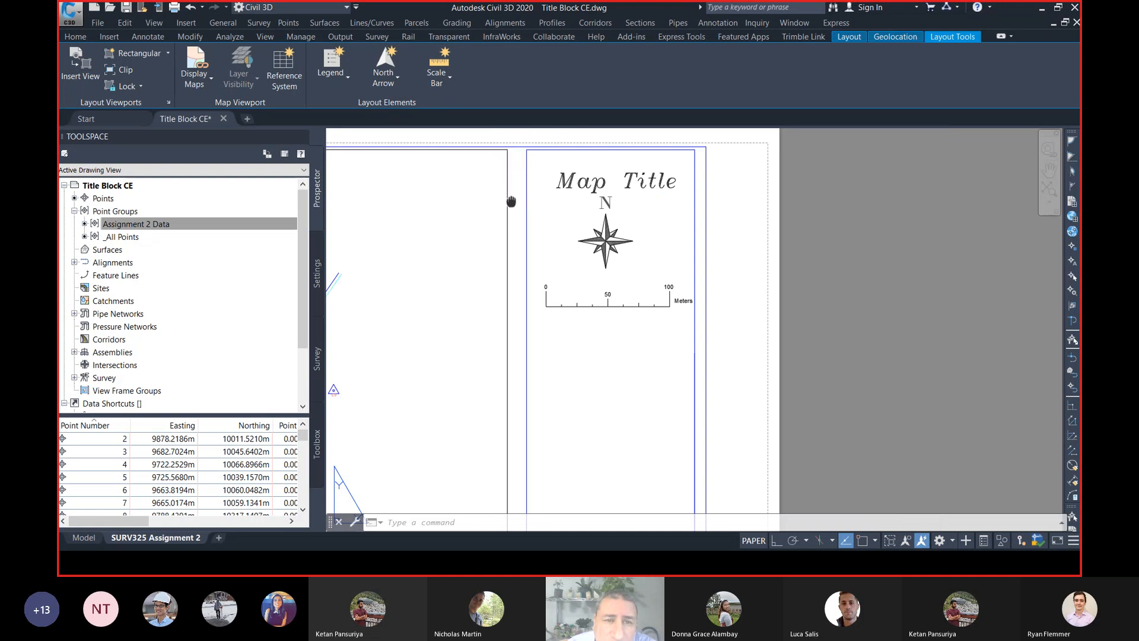
pyautogui.moveTo(512, 201); pyautogui.dragTo(643, 174, button='middle')
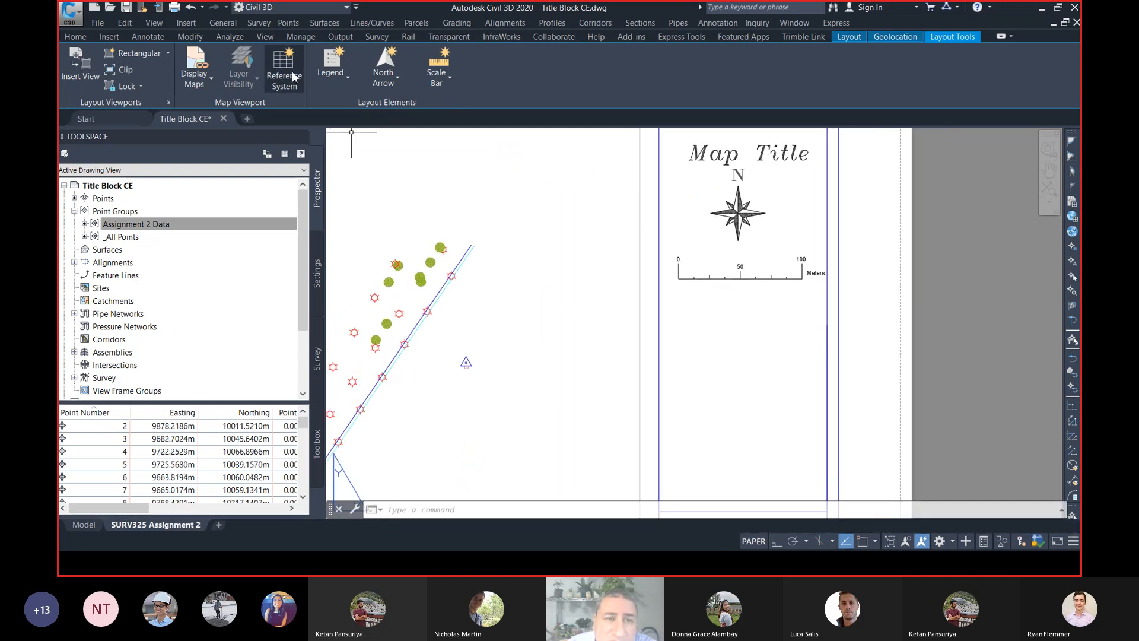
pyautogui.scroll(-2, 495, 234)
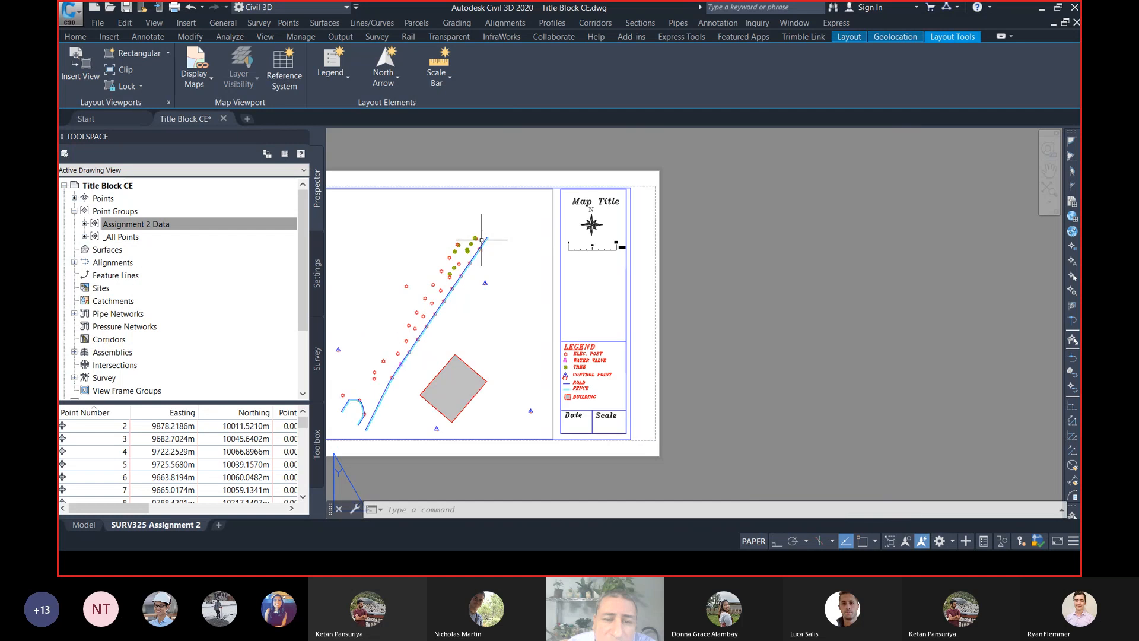
pyautogui.moveTo(482, 239); pyautogui.dragTo(671, 242, button='middle')
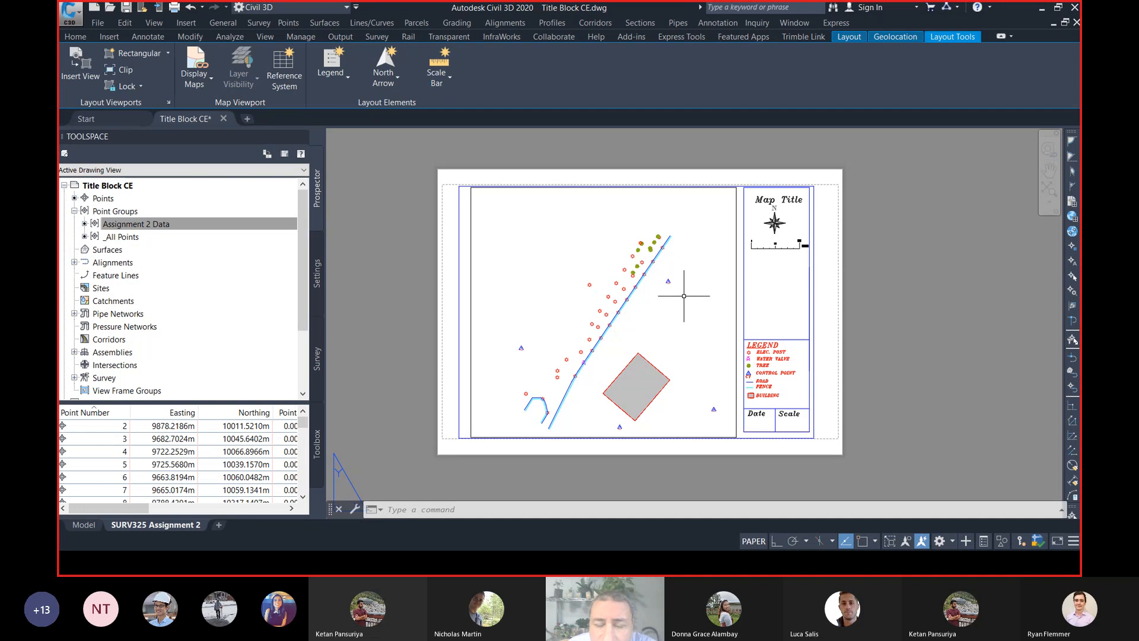
# Create a reference system grid for the map viewport using the current map coordinate system, scale 1:2000 and 100-meter precision
pyautogui.moveTo(684, 295); pyautogui.dragTo(656, 298, button='middle')
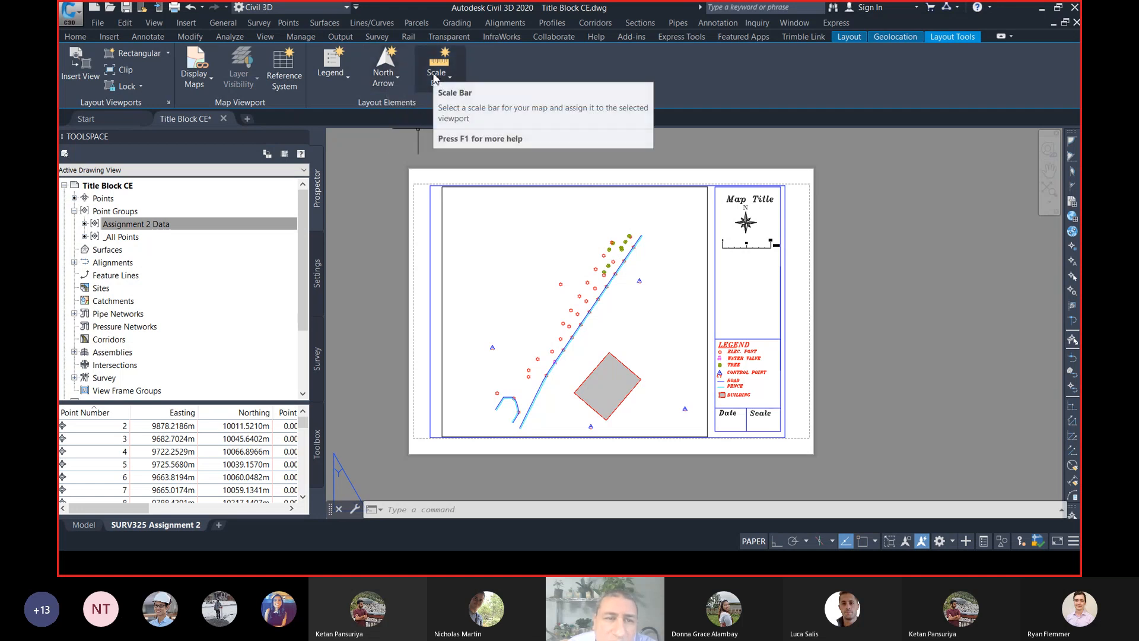
pyautogui.click(288, 69)
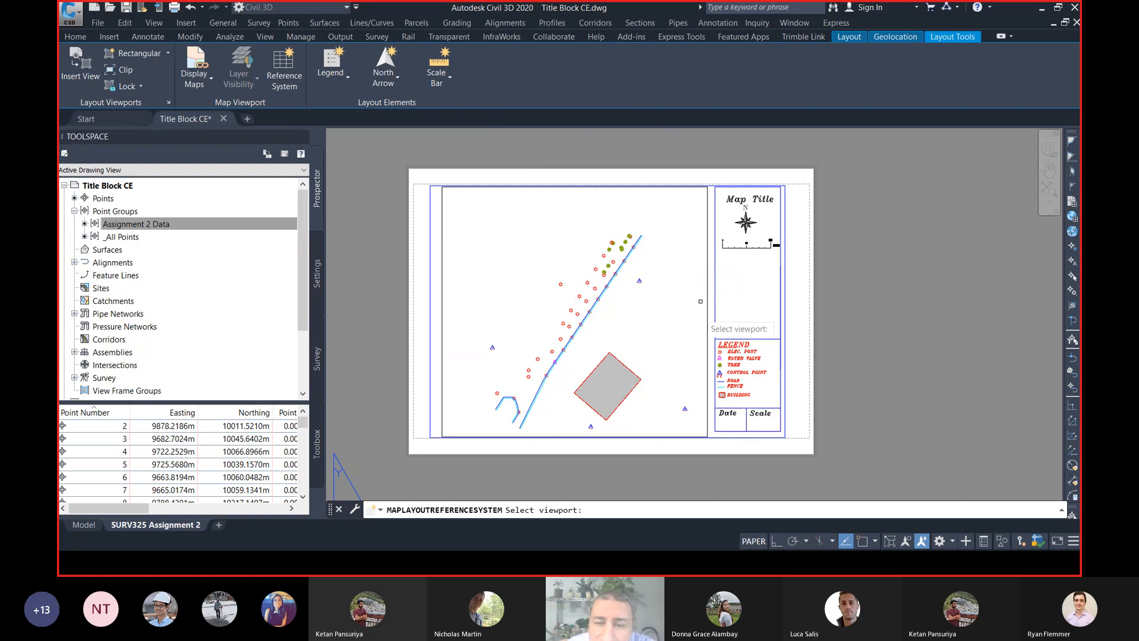
pyautogui.scroll(2, 710, 291)
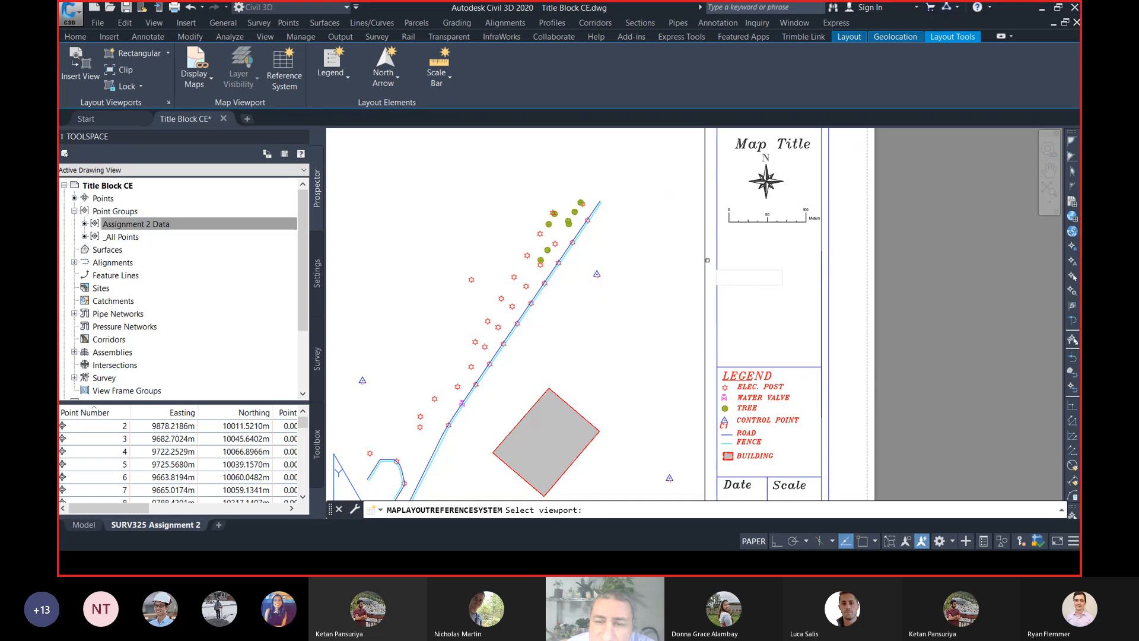
pyautogui.scroll(-2, 704, 255)
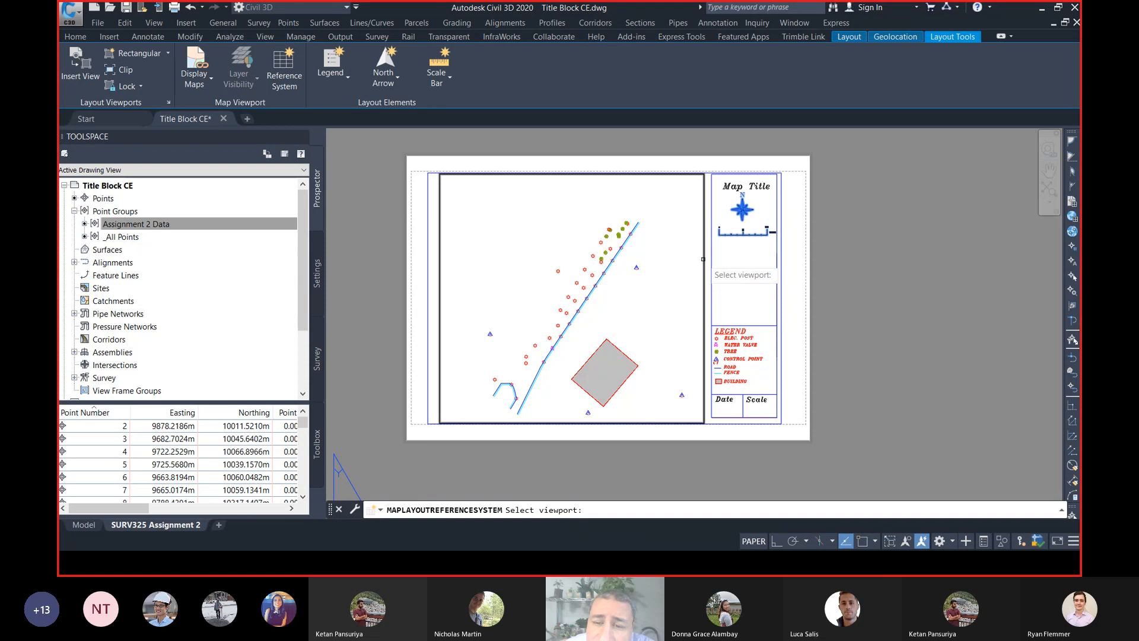
pyautogui.click(703, 260)
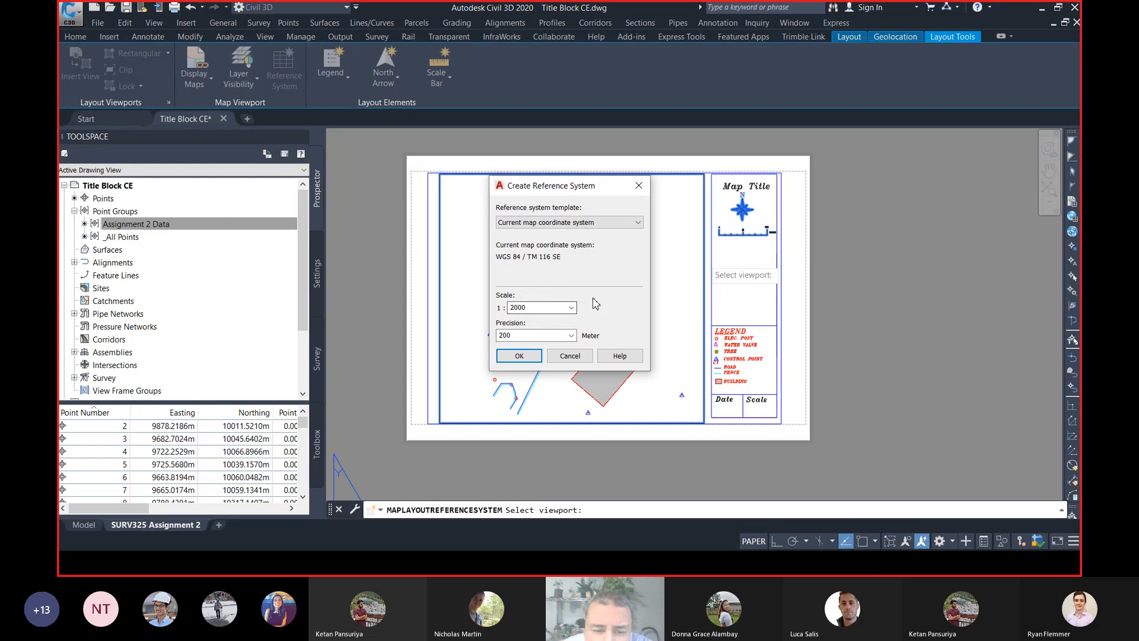
pyautogui.doubleClick(509, 335)
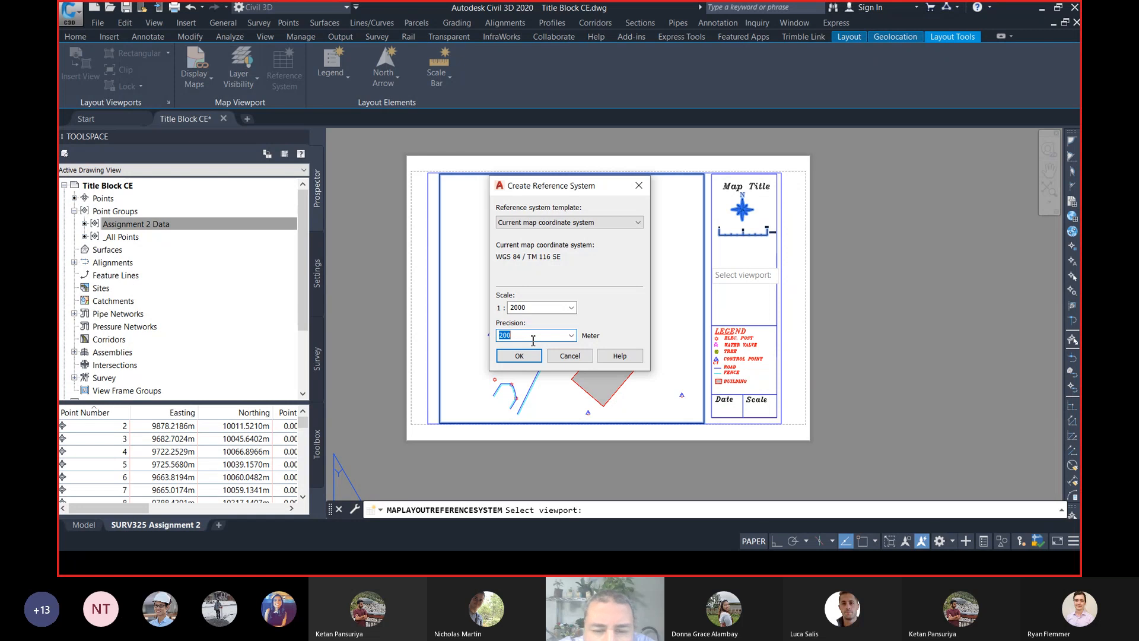
pyautogui.write('1')
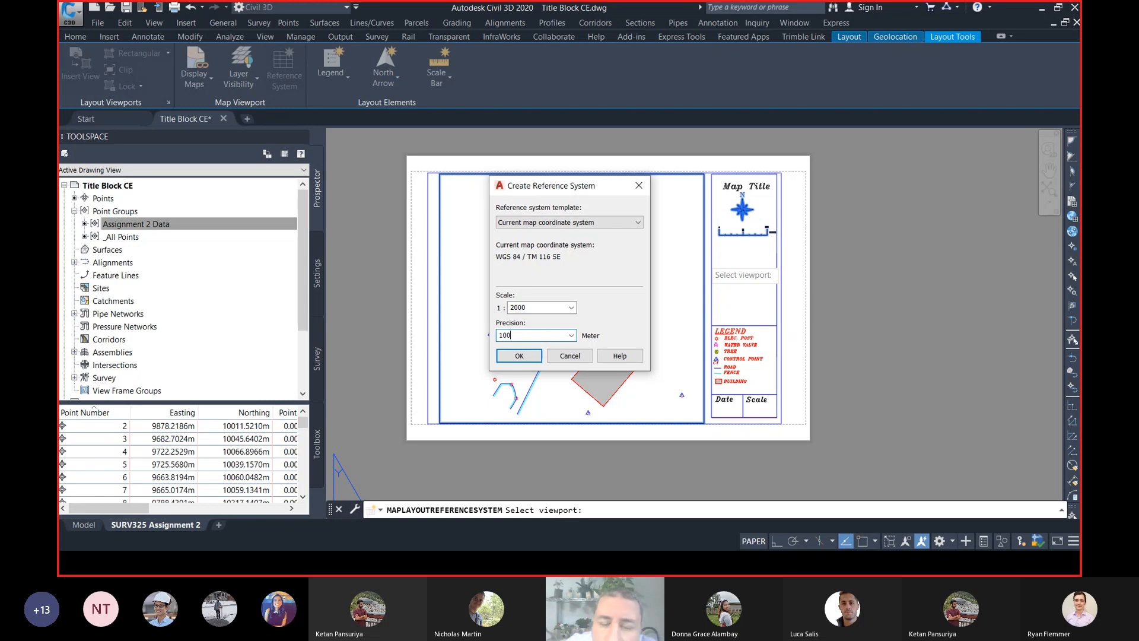
pyautogui.click(517, 357)
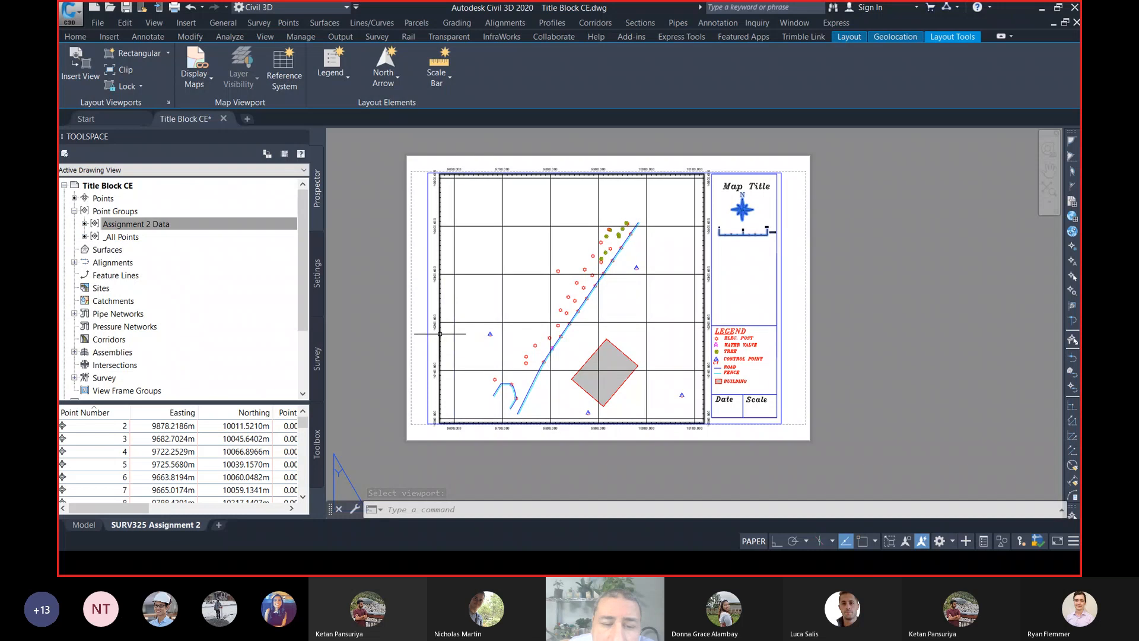
# Examine the grid lines and the northing and easting labels around the map viewport's frame
pyautogui.click(439, 334)
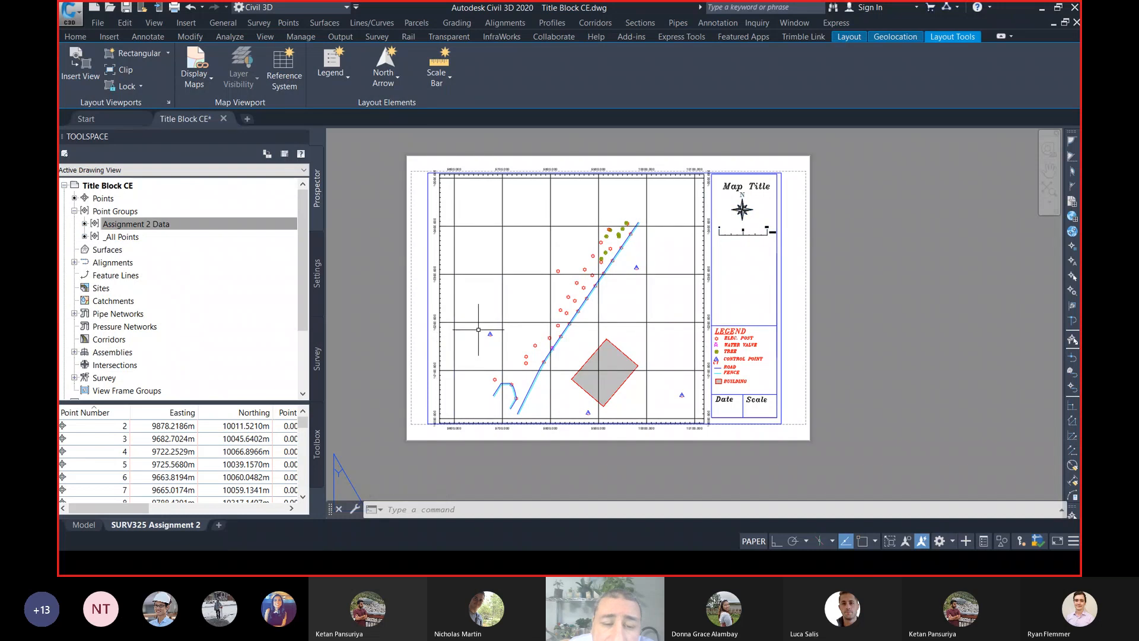
pyautogui.scroll(4, 531, 300)
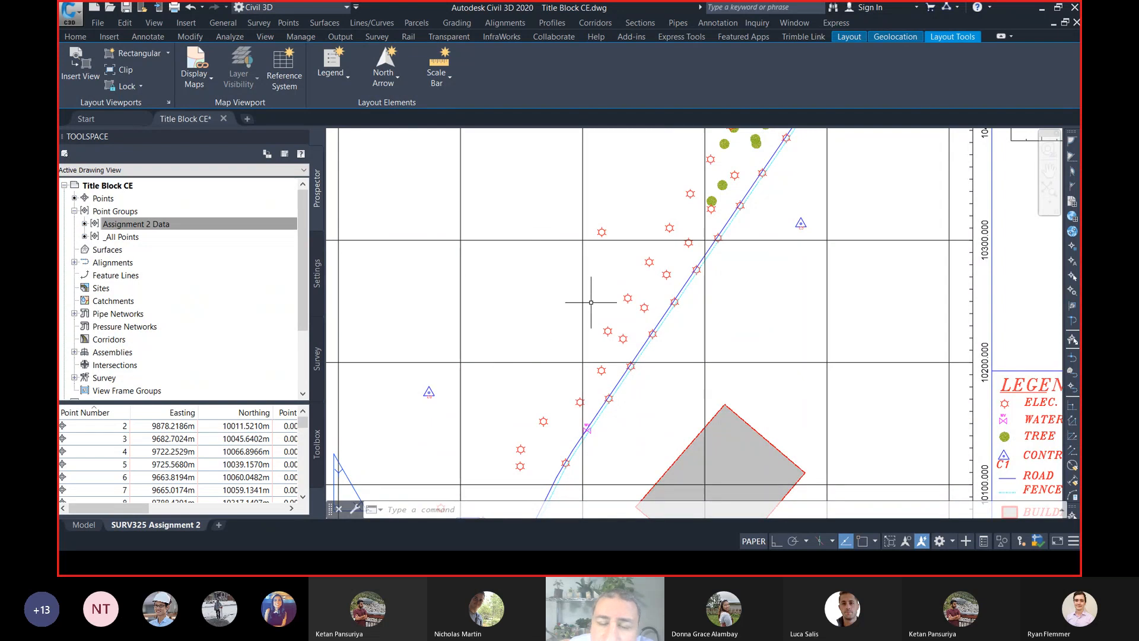
pyautogui.scroll(-3, 576, 303)
pyautogui.scroll(1, 528, 312)
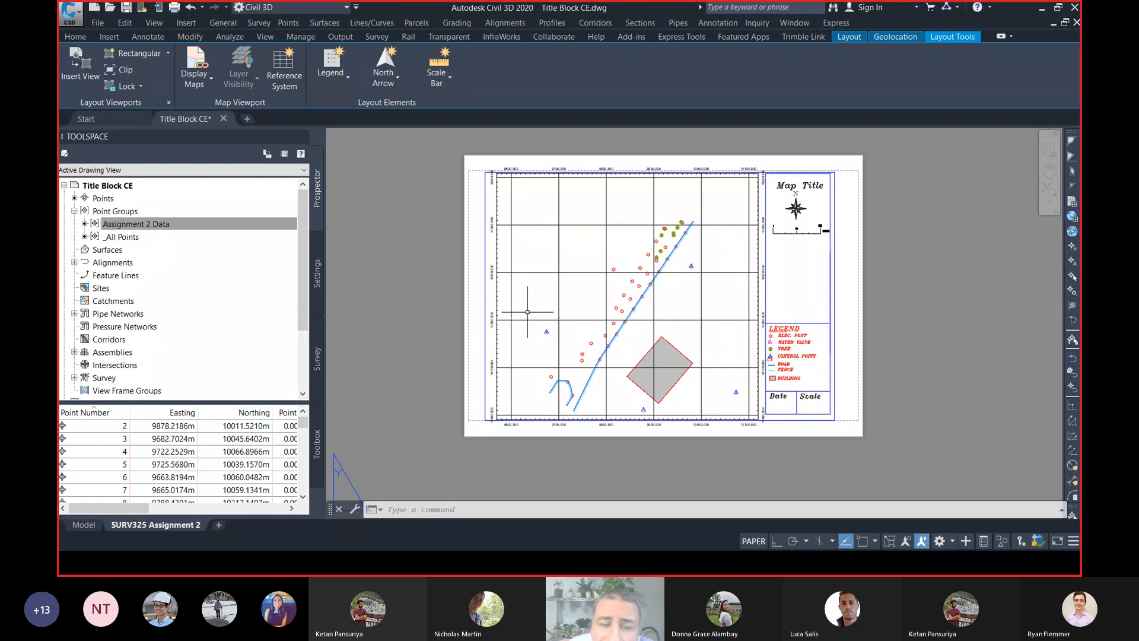
pyautogui.scroll(8, 527, 312)
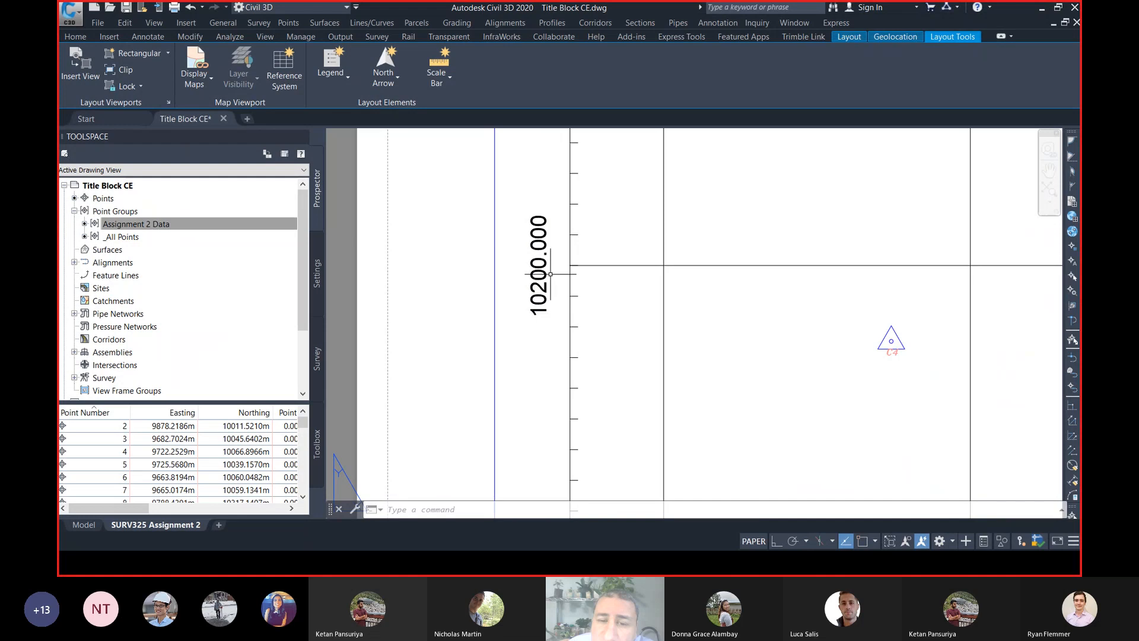
pyautogui.scroll(-8, 554, 274)
pyautogui.scroll(4, 728, 373)
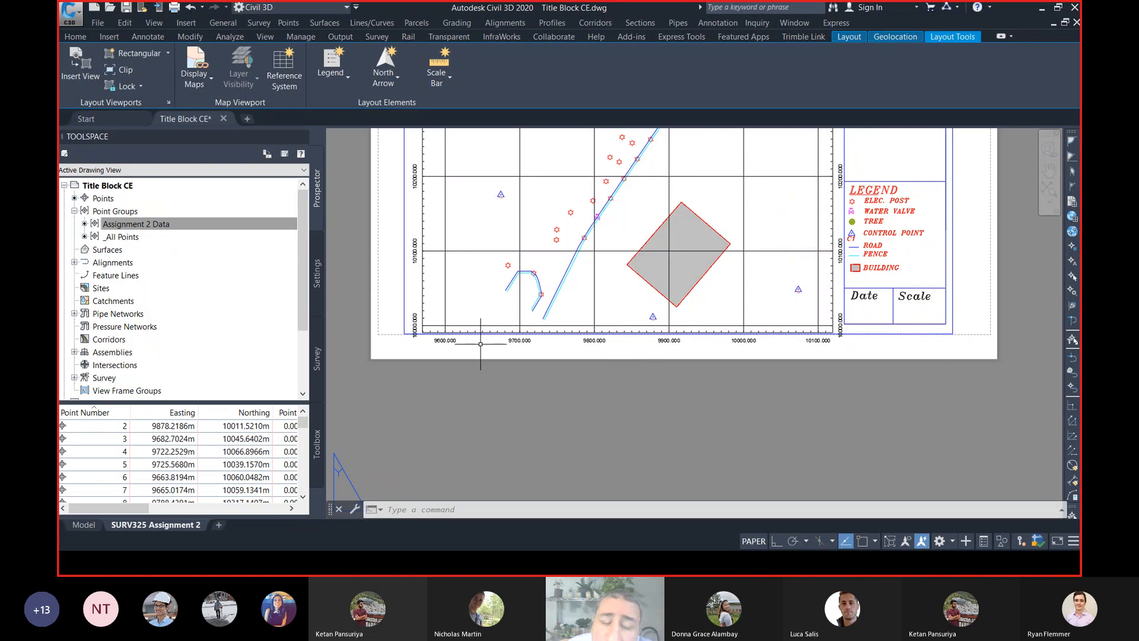
# Raise the 10000.000 northing label at the map frame's lower-left corner so it clears the bottom border line
pyautogui.scroll(6, 409, 318)
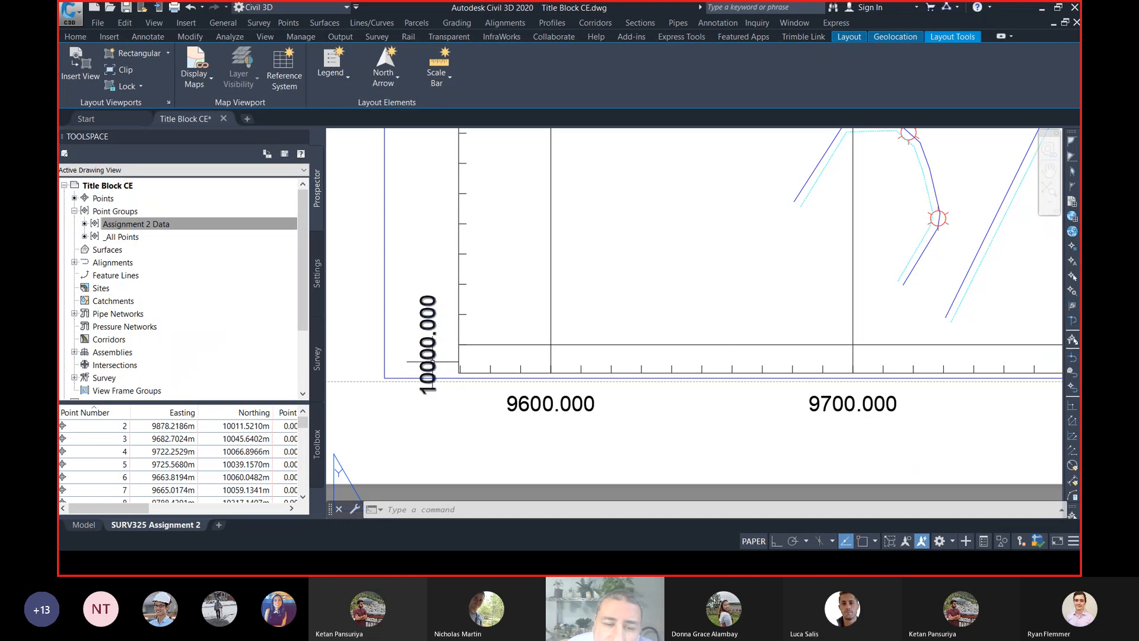
pyautogui.click(431, 358)
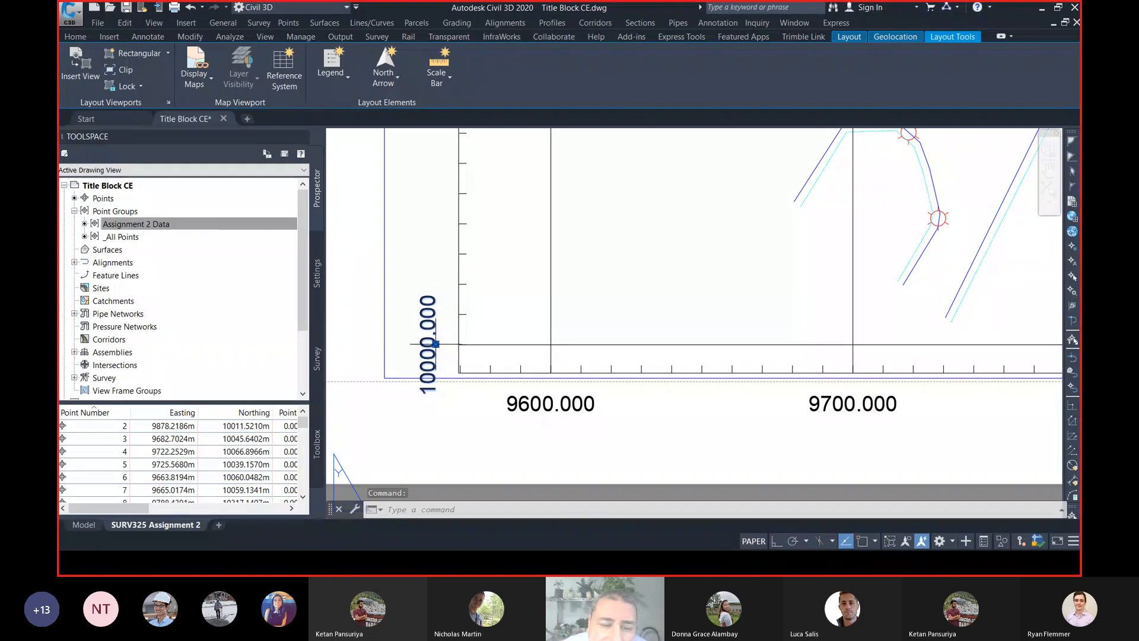
pyautogui.click(436, 344)
pyautogui.click(437, 324)
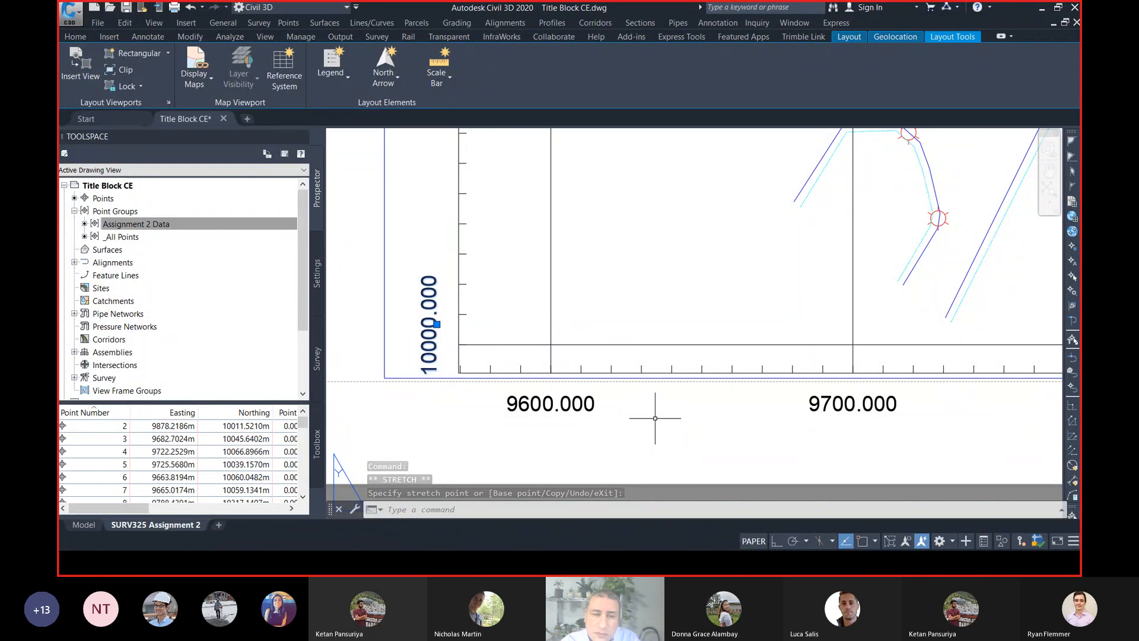
# Examine the bottom easting labels against the dashed printable-area boundary near the sheet's lower-left corner
pyautogui.scroll(-1, 655, 418)
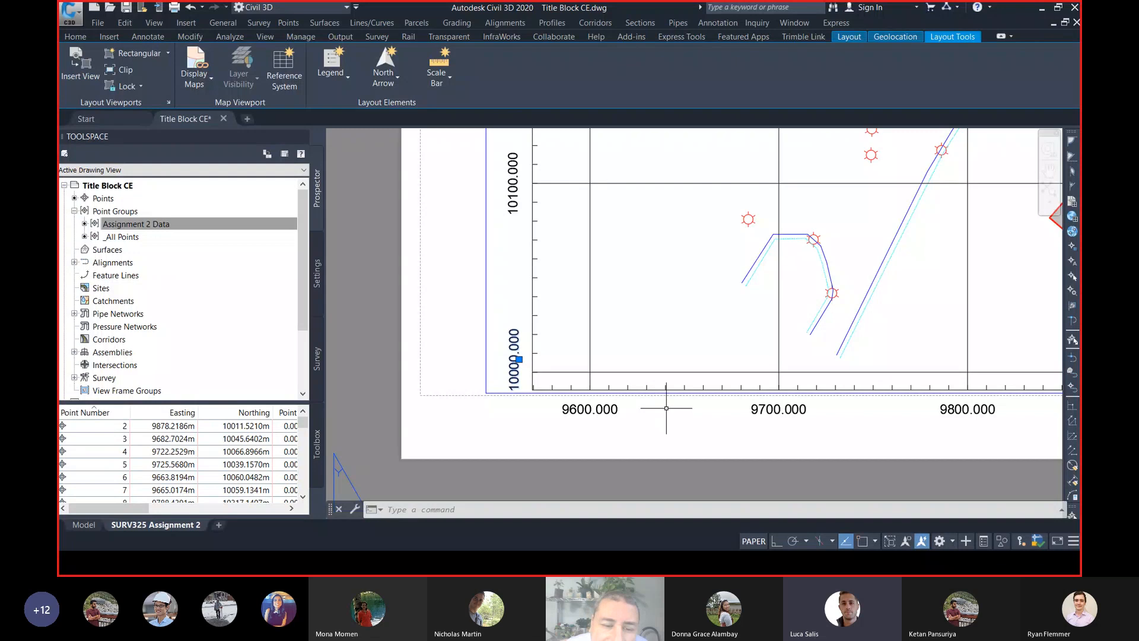
pyautogui.scroll(3, 430, 407)
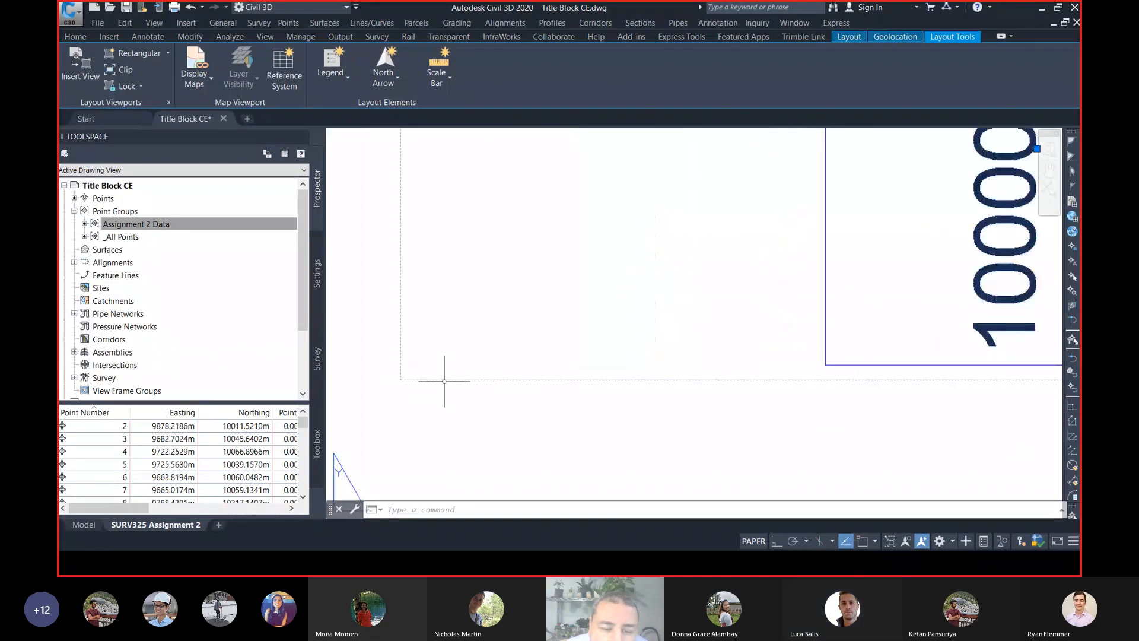
pyautogui.scroll(-2, 501, 376)
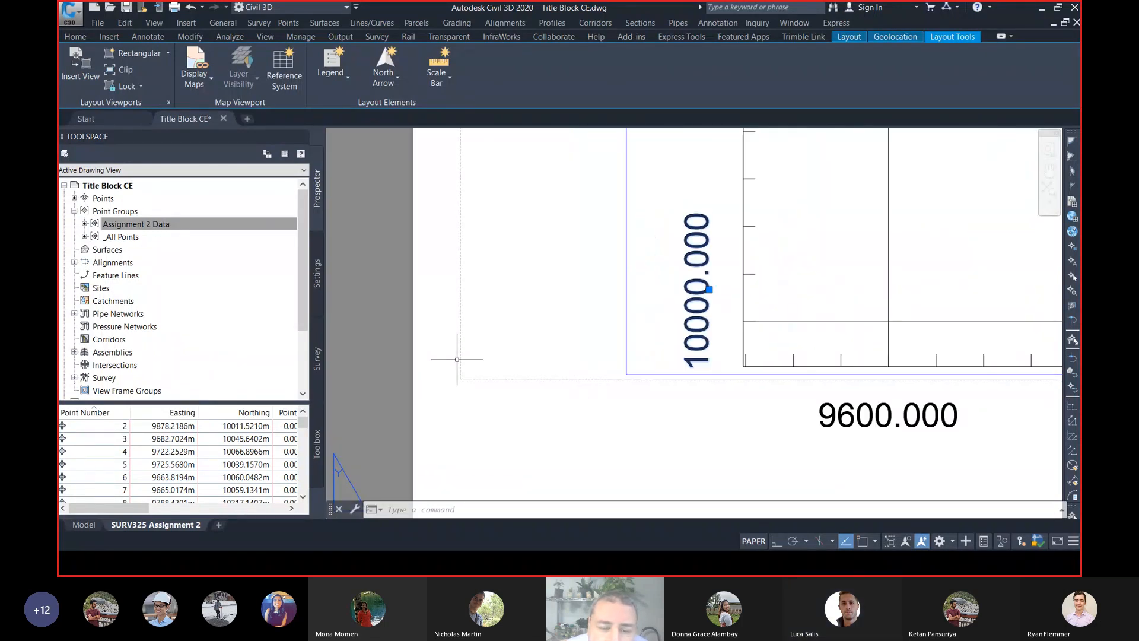
pyautogui.scroll(-2, 614, 389)
pyautogui.moveTo(698, 418)
pyautogui.mouseDown(button='middle')
pyautogui.moveTo(593, 399)
pyautogui.moveTo(510, 404)
pyautogui.mouseUp(button='middle')
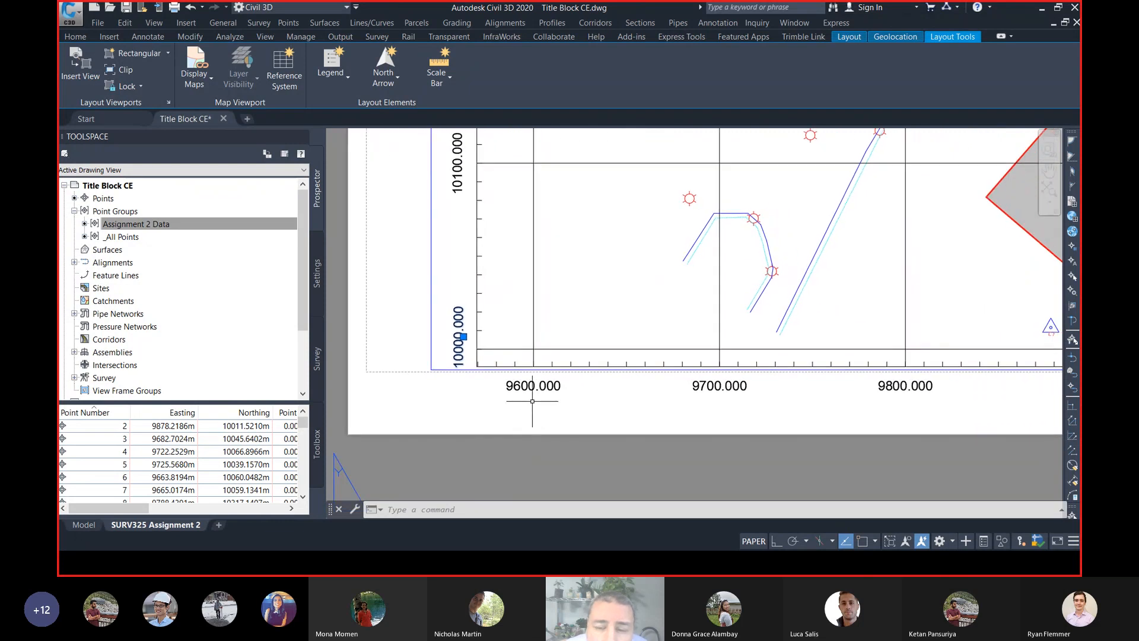
pyautogui.scroll(-2, 532, 402)
pyautogui.scroll(-2, 524, 415)
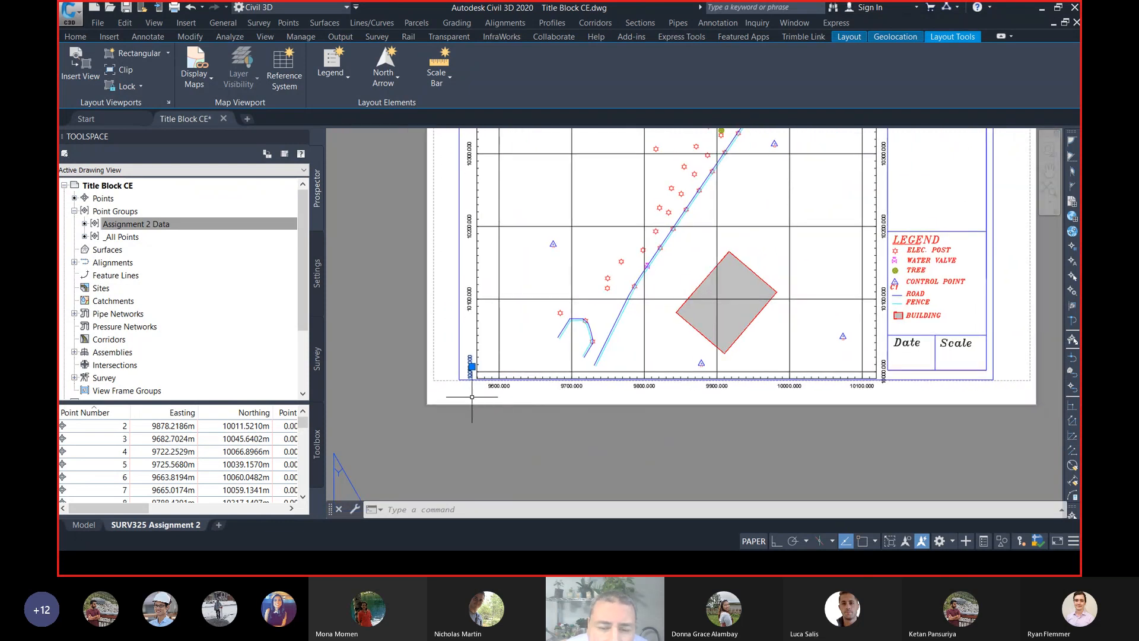
# Move the bottom row of easting labels and the selected 10000.000 northing label up about 8 units, bringing the easting labels inside the map frame
pyautogui.click(465, 399)
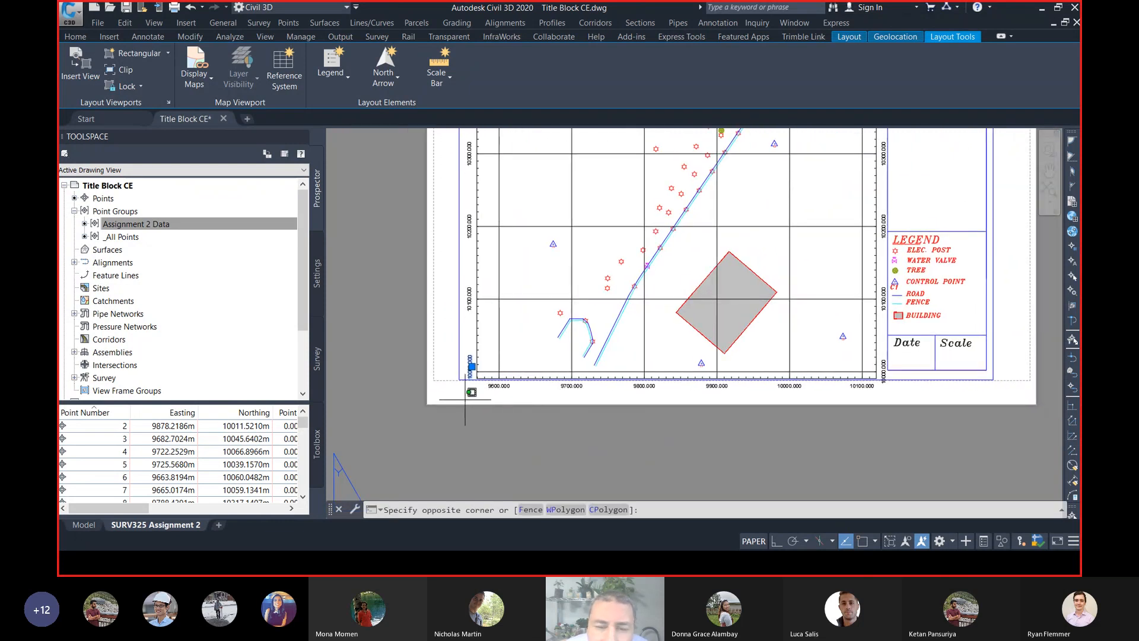
pyautogui.click(860, 396)
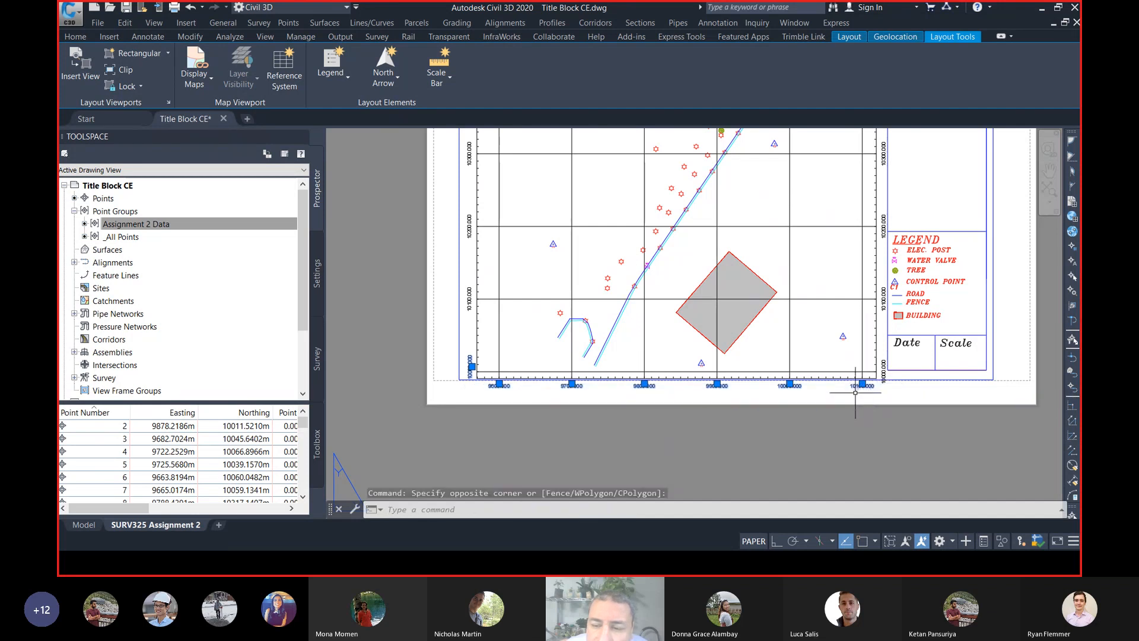
pyautogui.scroll(3, 856, 392)
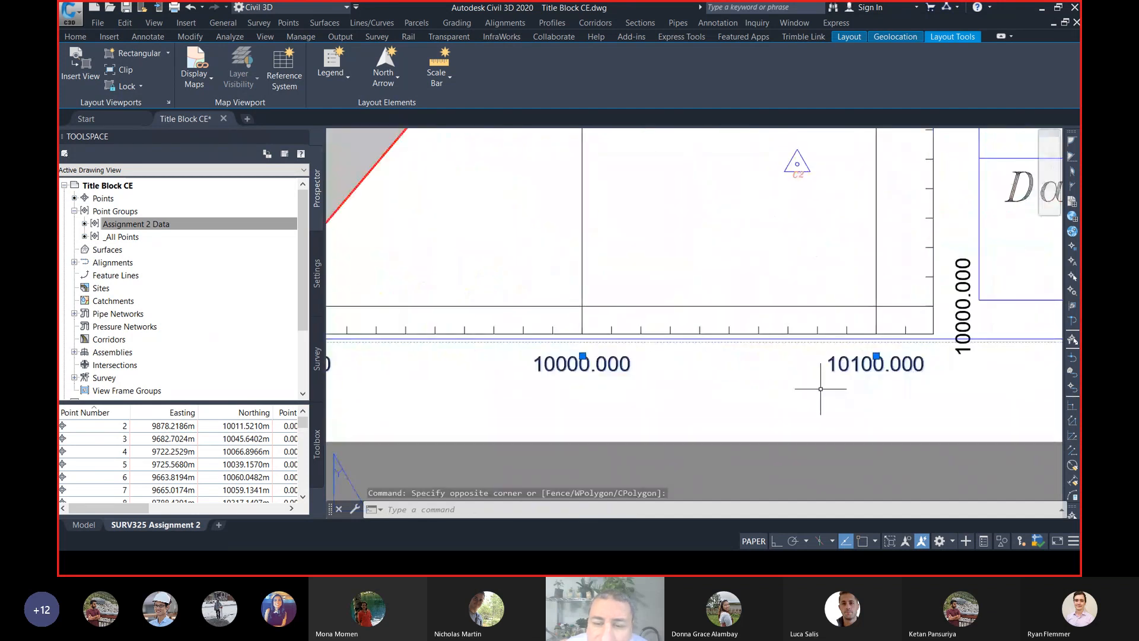
pyautogui.write('m')
pyautogui.press('Return')
pyautogui.click(714, 402)
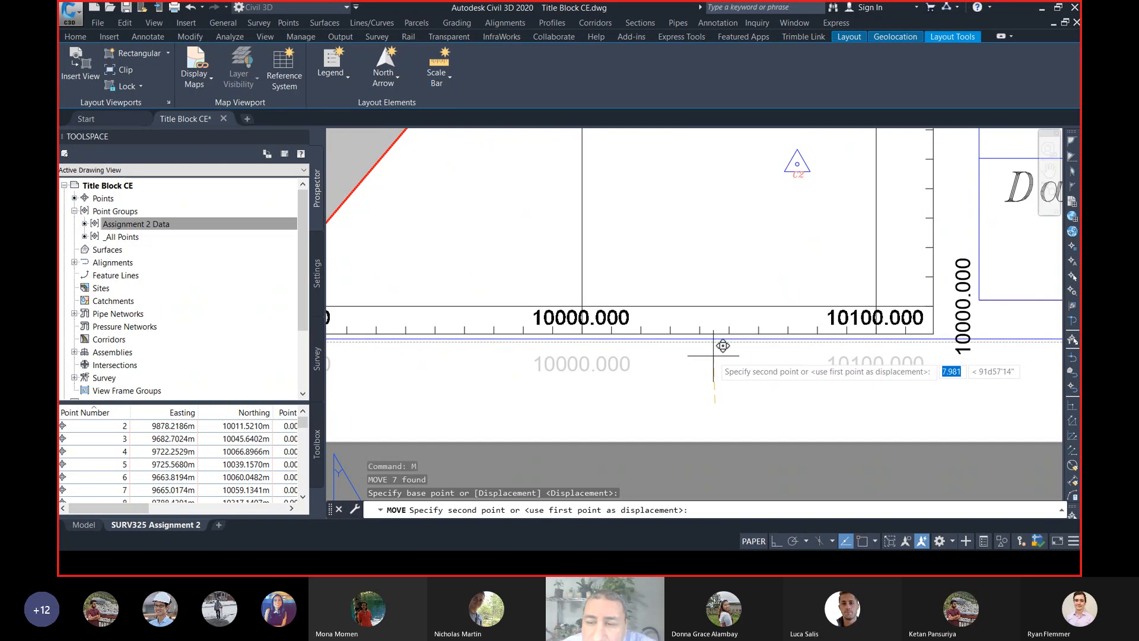
pyautogui.click(714, 354)
# Move the top row of six easting labels down about 9.4 units so they sit inside the map frame
pyautogui.scroll(-10, 715, 353)
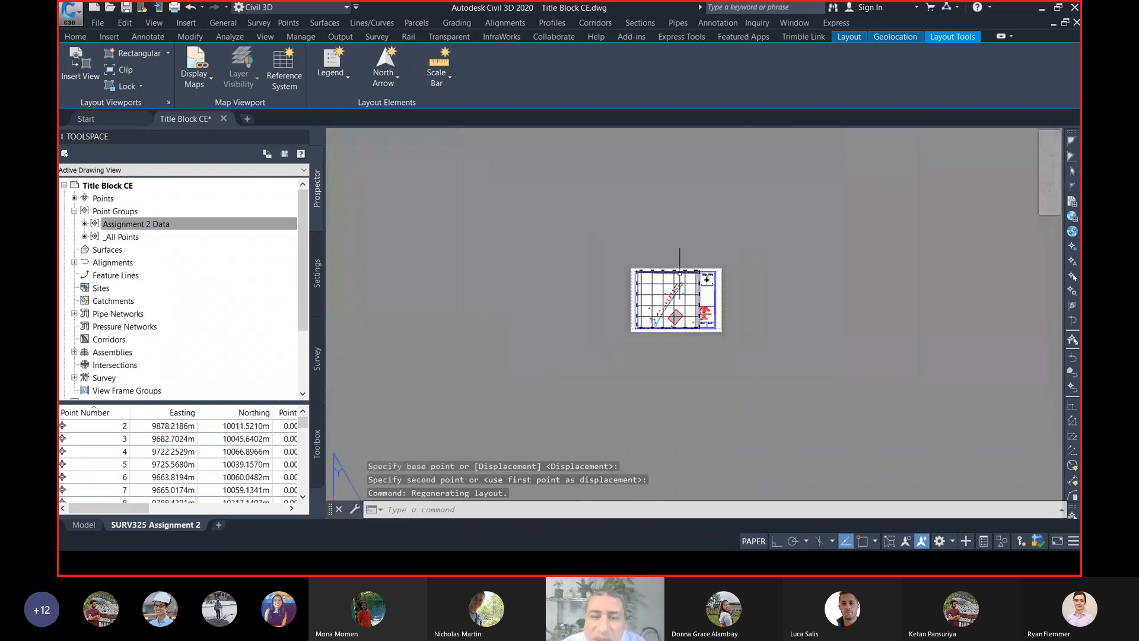
pyautogui.scroll(6, 624, 321)
pyautogui.moveTo(726, 289); pyautogui.dragTo(648, 292, button='middle')
pyautogui.scroll(2, 615, 284)
pyautogui.scroll(2, 675, 290)
pyautogui.scroll(-1, 644, 280)
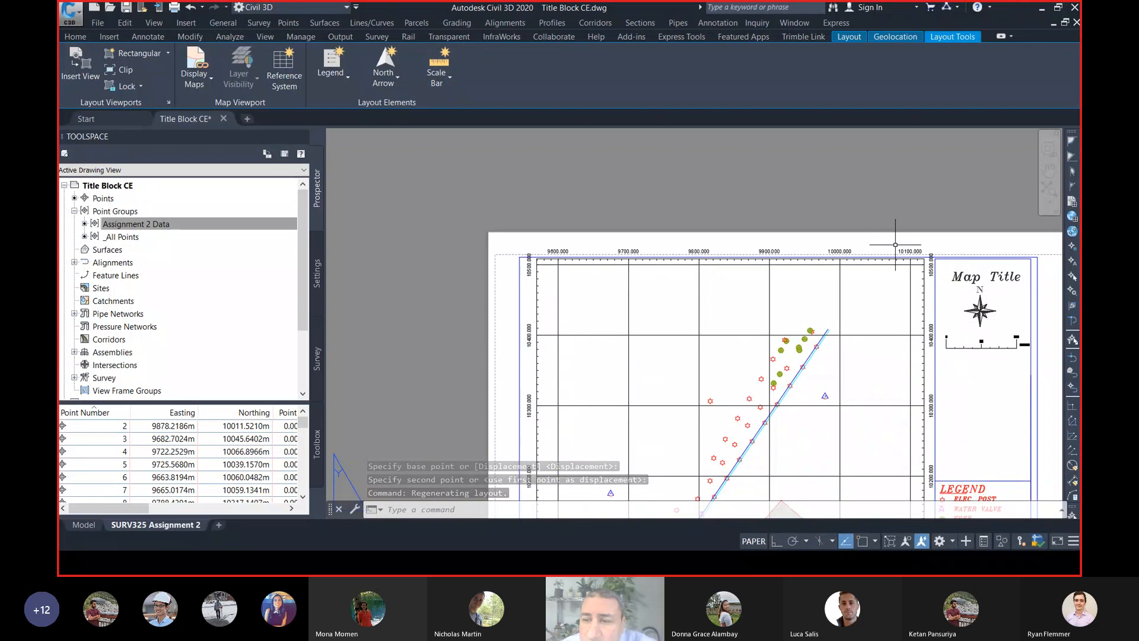
pyautogui.click(541, 240)
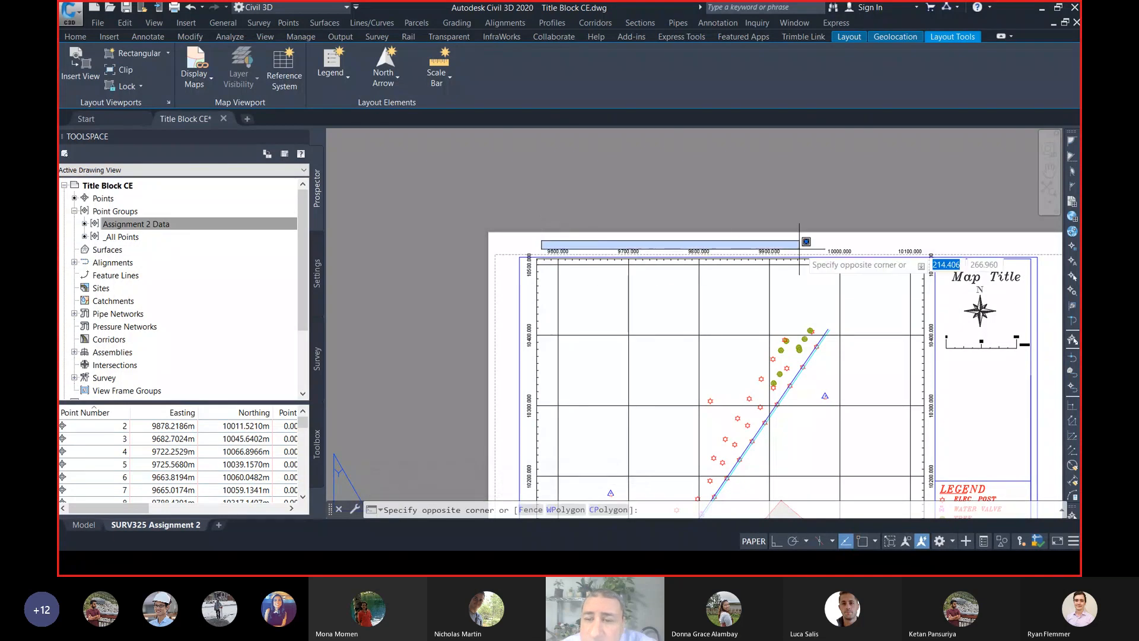
pyautogui.click(926, 261)
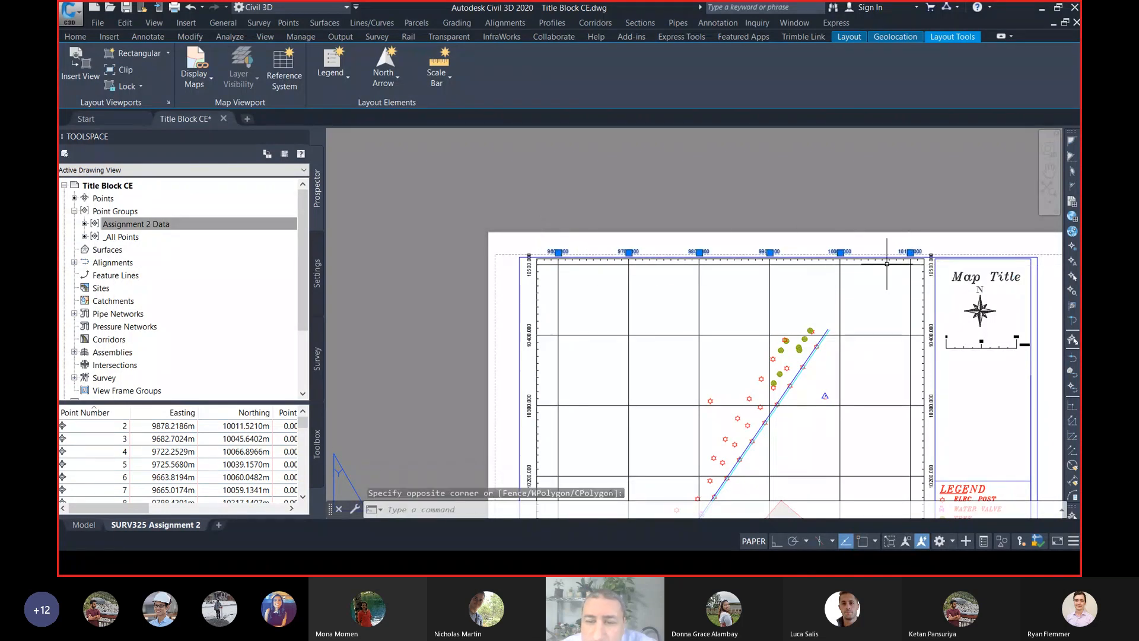
pyautogui.write('m')
pyautogui.press('Return')
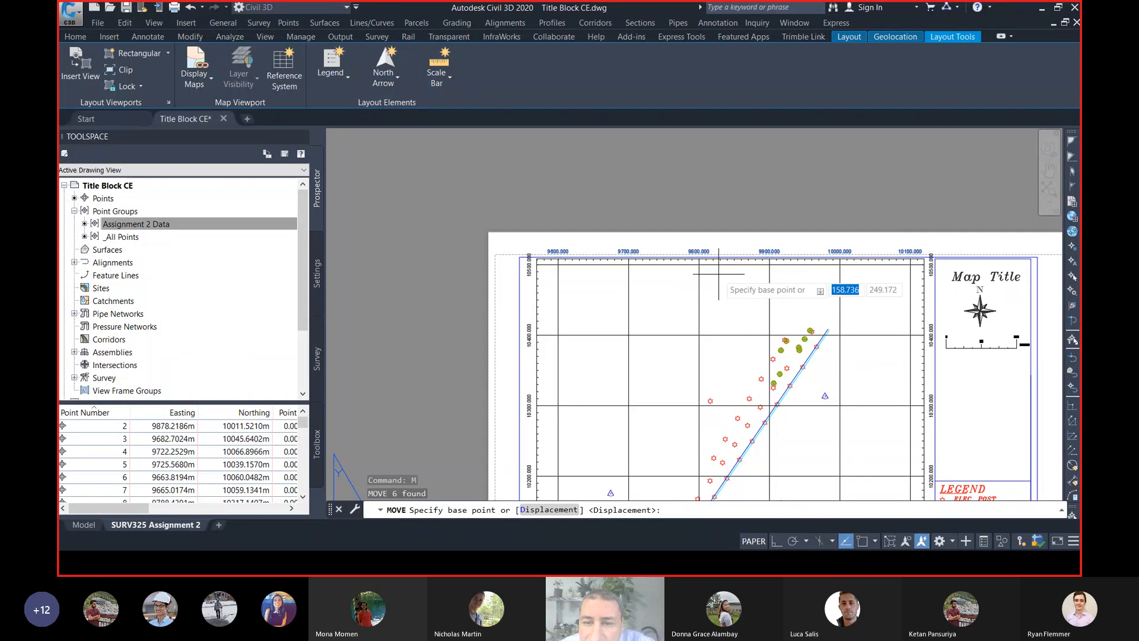
pyautogui.scroll(3, 718, 267)
pyautogui.click(719, 264)
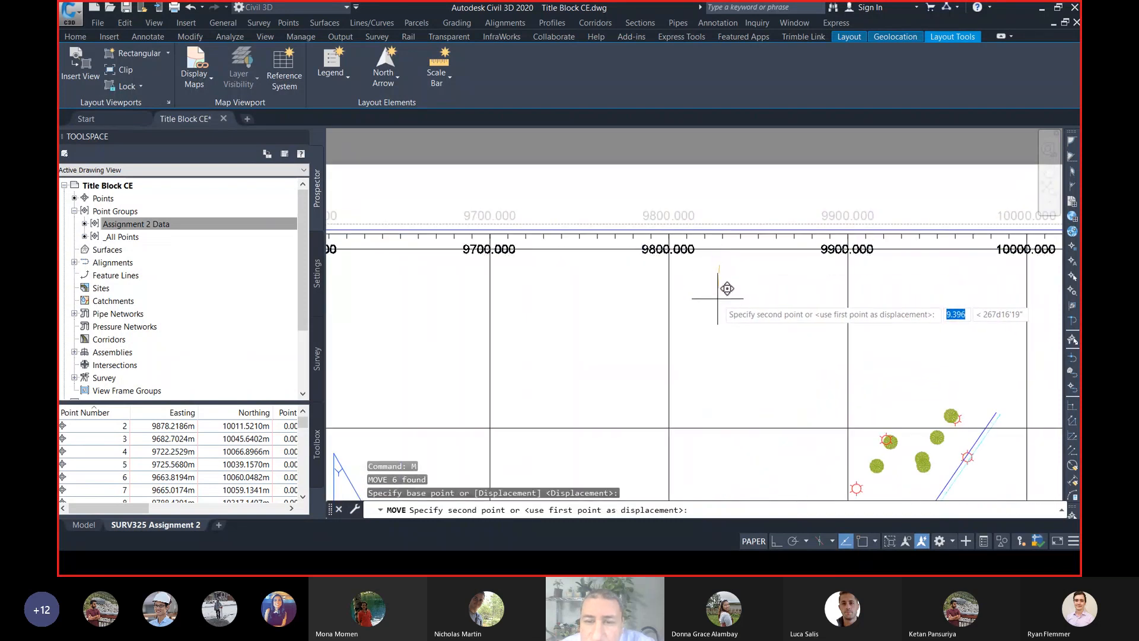
pyautogui.click(718, 298)
pyautogui.scroll(-5, 722, 300)
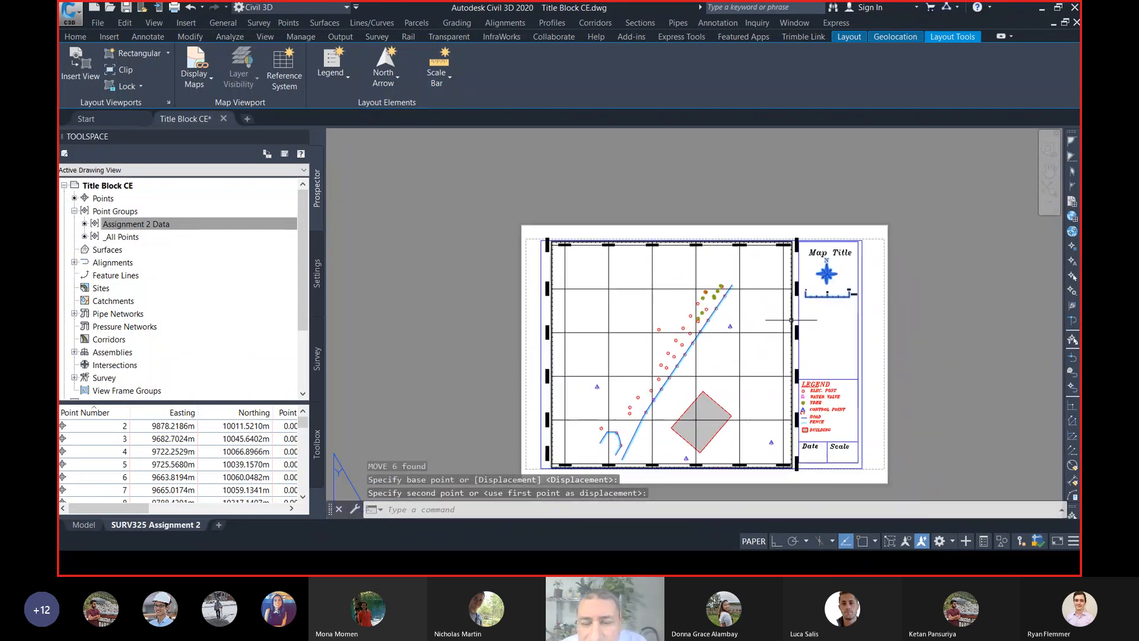
pyautogui.moveTo(734, 343); pyautogui.dragTo(753, 316, button='middle')
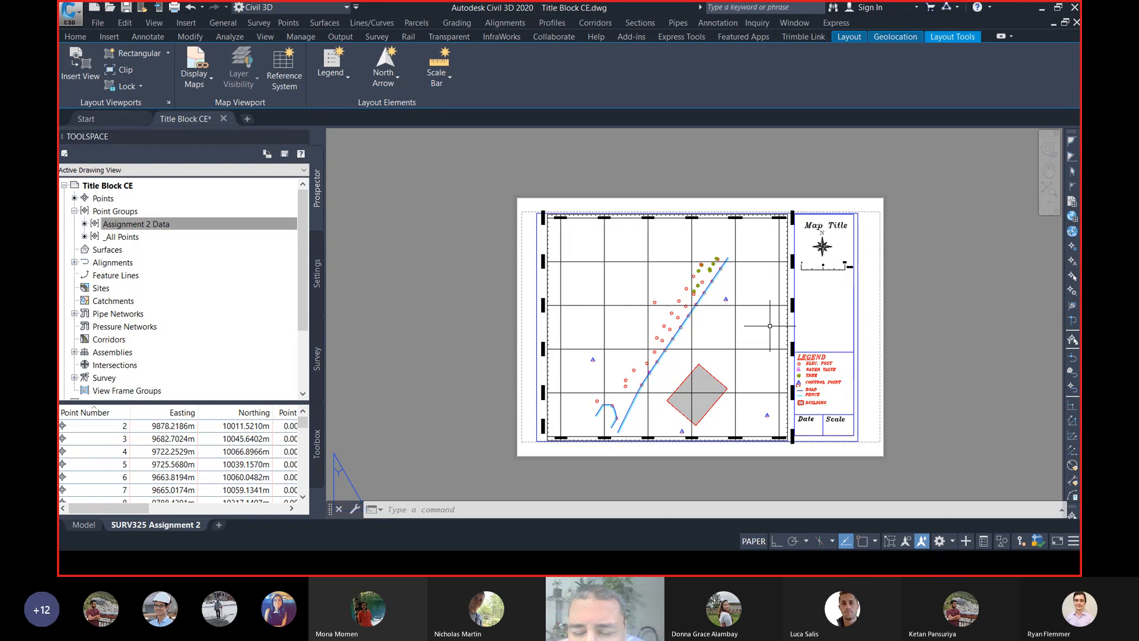
pyautogui.moveTo(758, 327); pyautogui.dragTo(708, 335, button='middle')
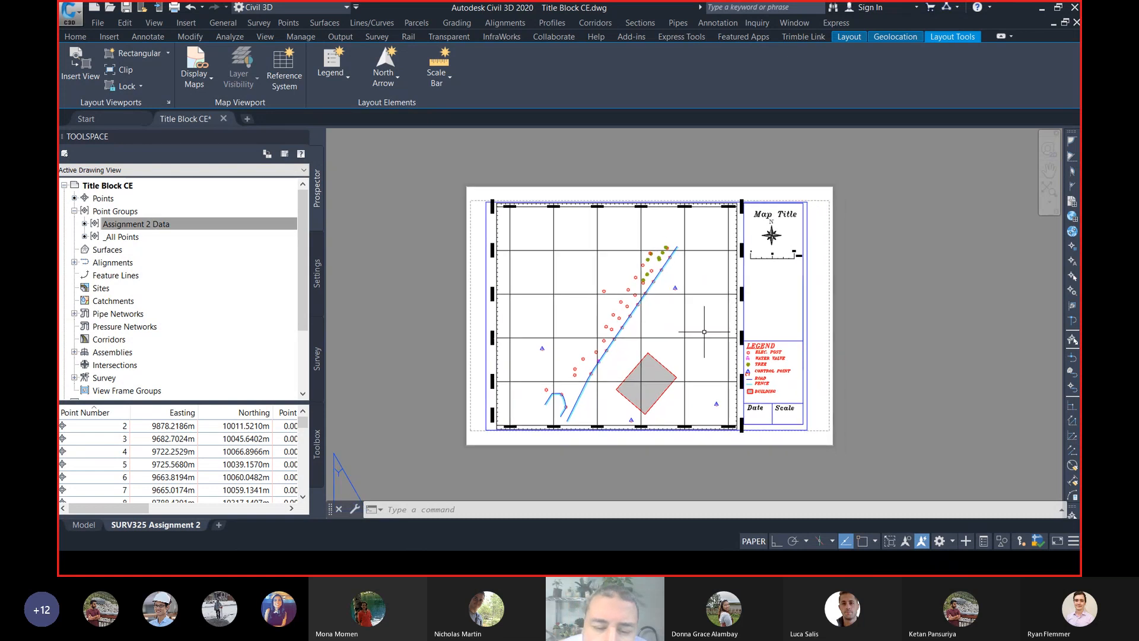
pyautogui.scroll(2, 709, 336)
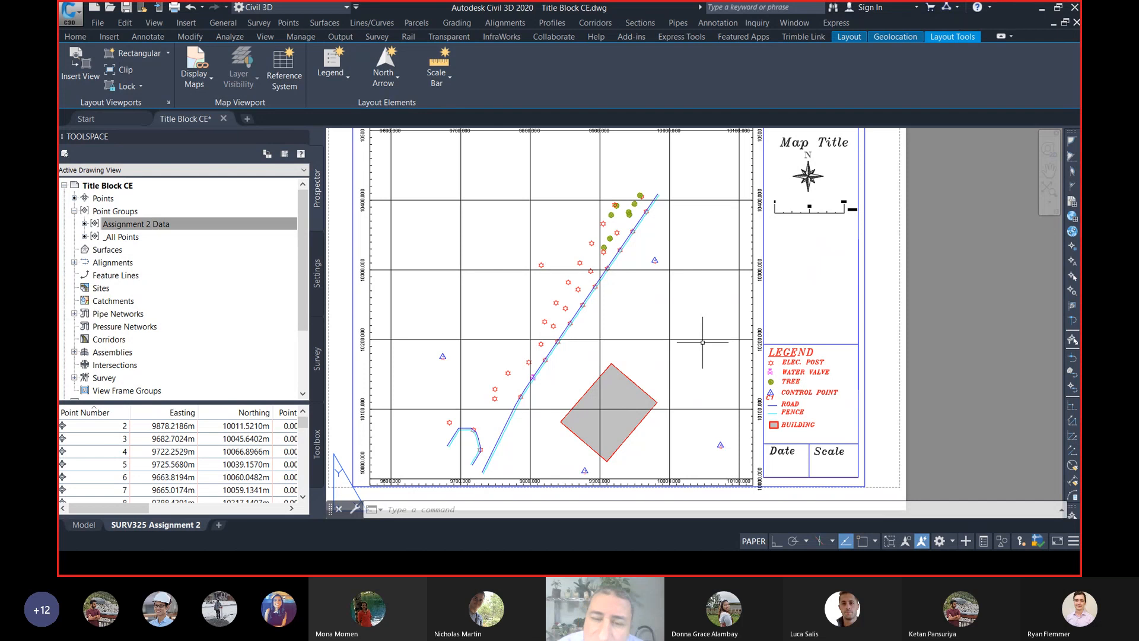
# Switch to the SURV325 Assignment No. 2 PDF in Revu and box "Submit a pdf" in the page 2 requirements with a red rectangle
pyautogui.scroll(-2, 690, 301)
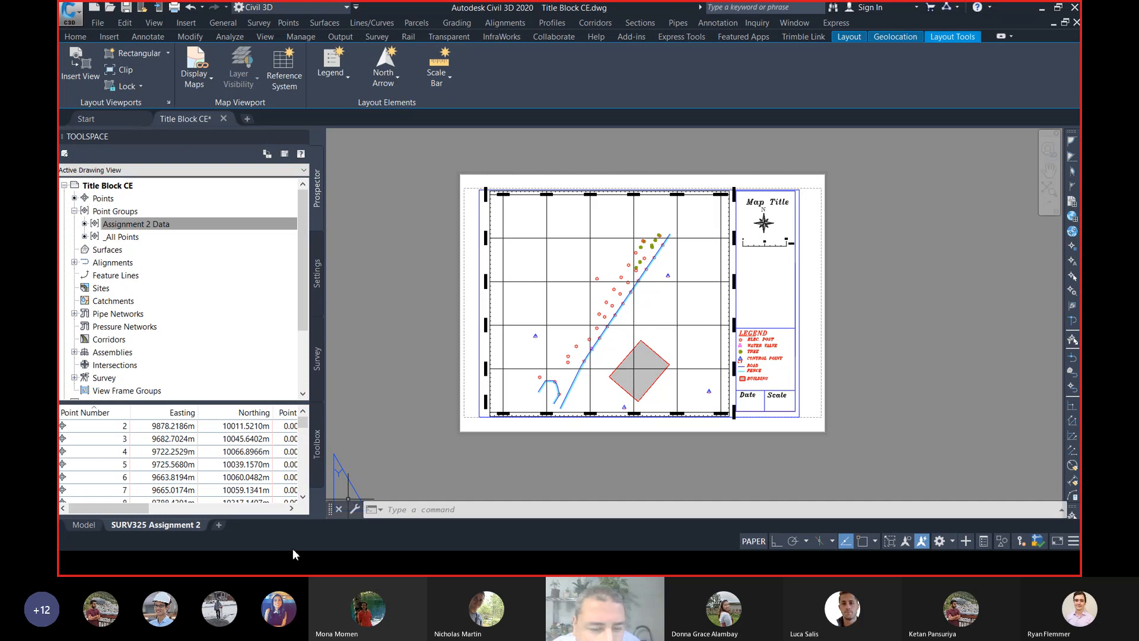
pyautogui.press('super')
pyautogui.click(306, 565)
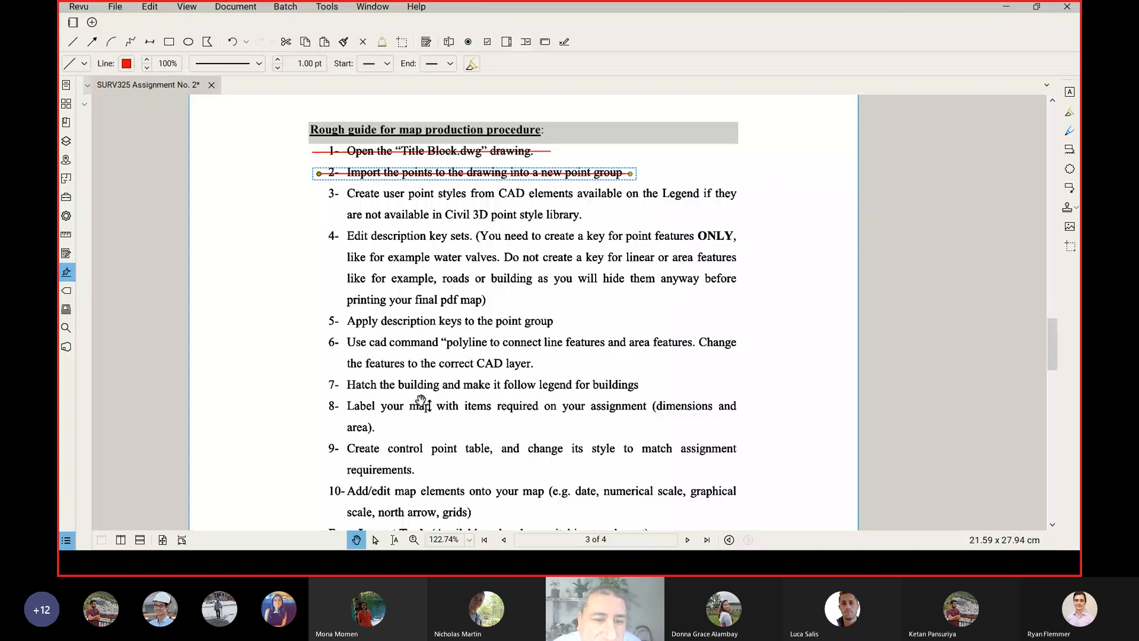
pyautogui.moveTo(477, 409); pyautogui.dragTo(511, 439)
pyautogui.scroll(6, 530, 278)
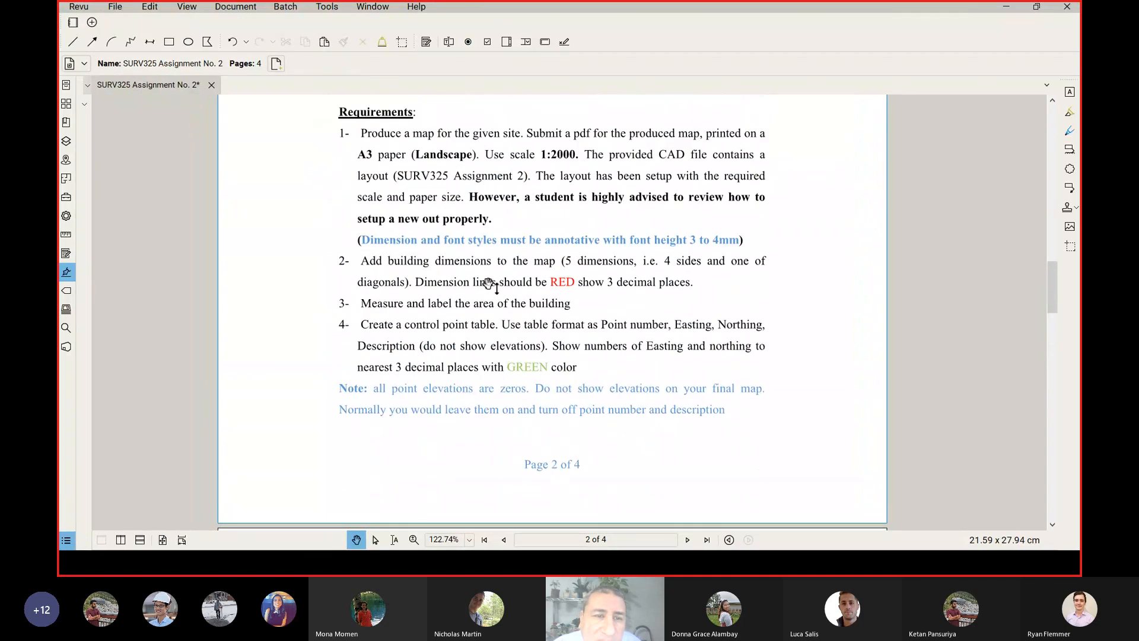
pyautogui.scroll(1, 481, 286)
pyautogui.keyDown('ctrl'); pyautogui.scroll(1, 481, 286); pyautogui.keyUp('ctrl')
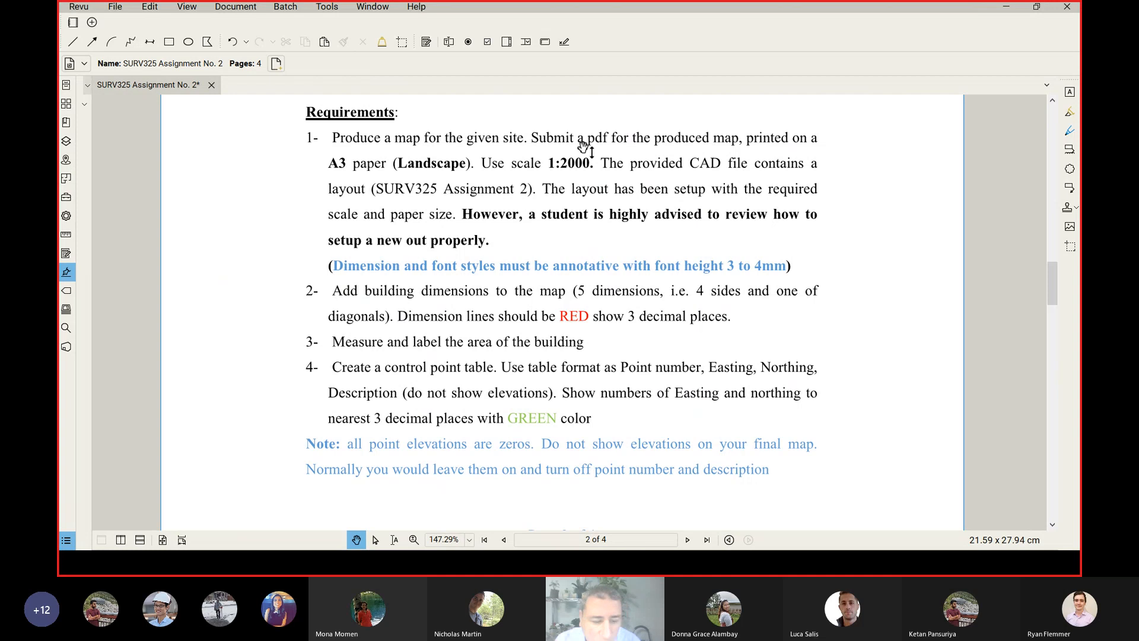
pyautogui.press('r')
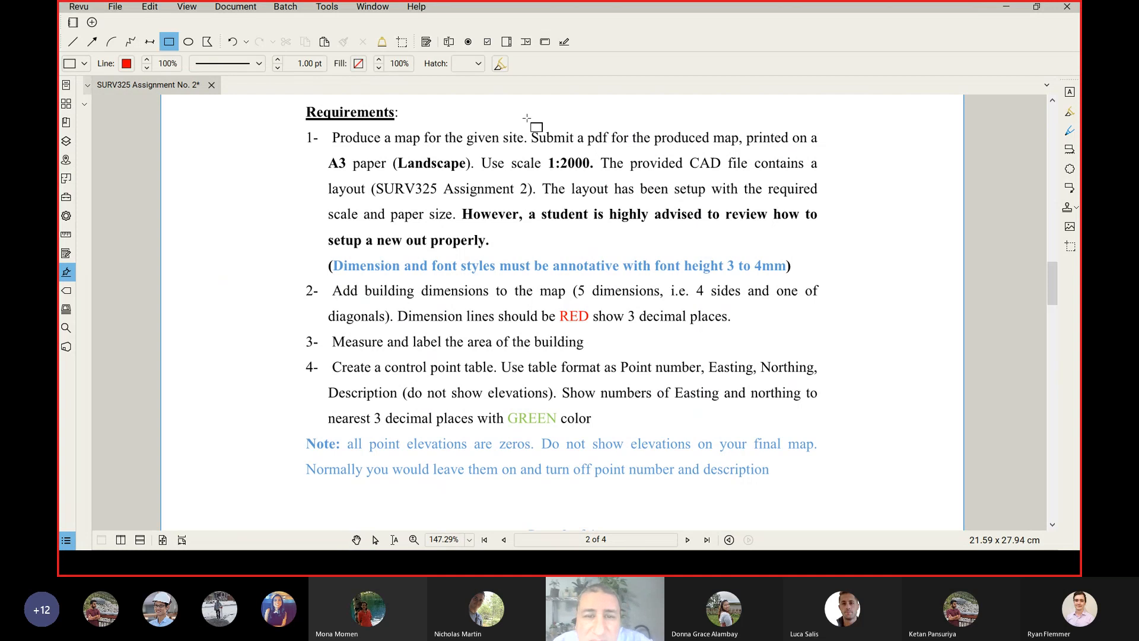
pyautogui.moveTo(525, 117); pyautogui.dragTo(614, 150)
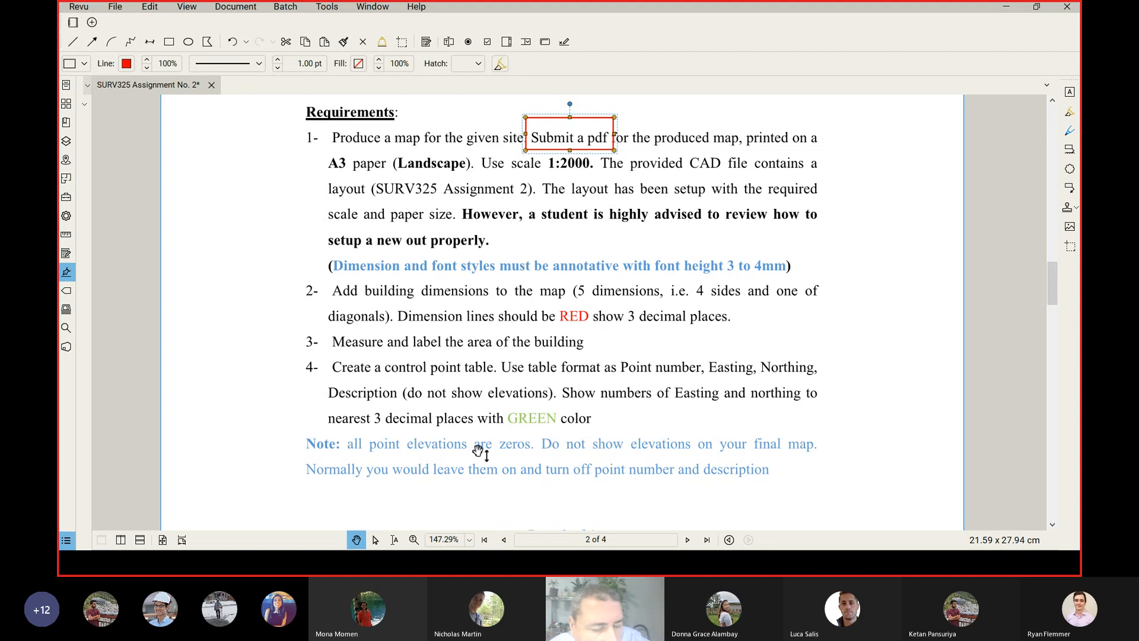
# Return to Civil 3D and switch from the SURV325 Assignment 2 layout to model space, focusing on the hatched building
pyautogui.hotkey('alt', 'Tab')
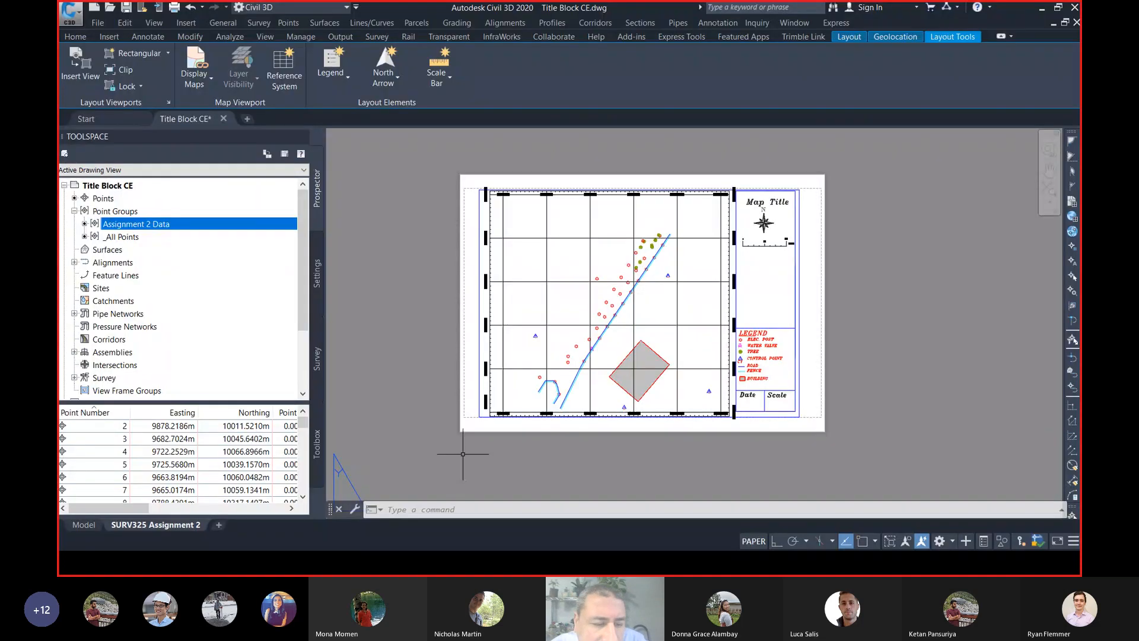
pyautogui.click(83, 525)
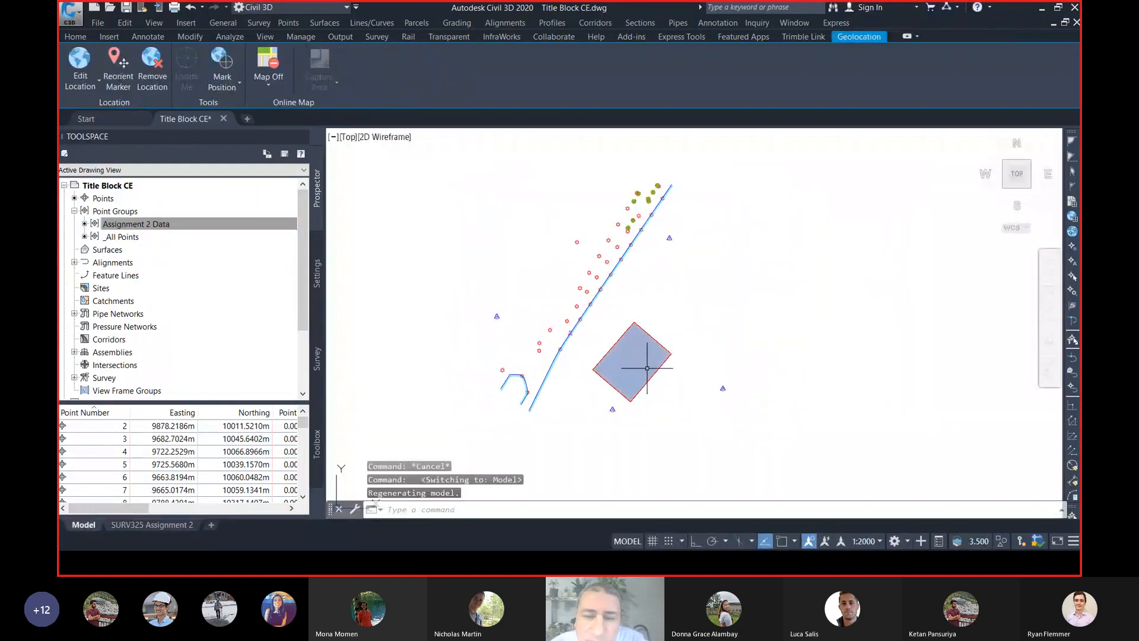
pyautogui.scroll(5, 646, 368)
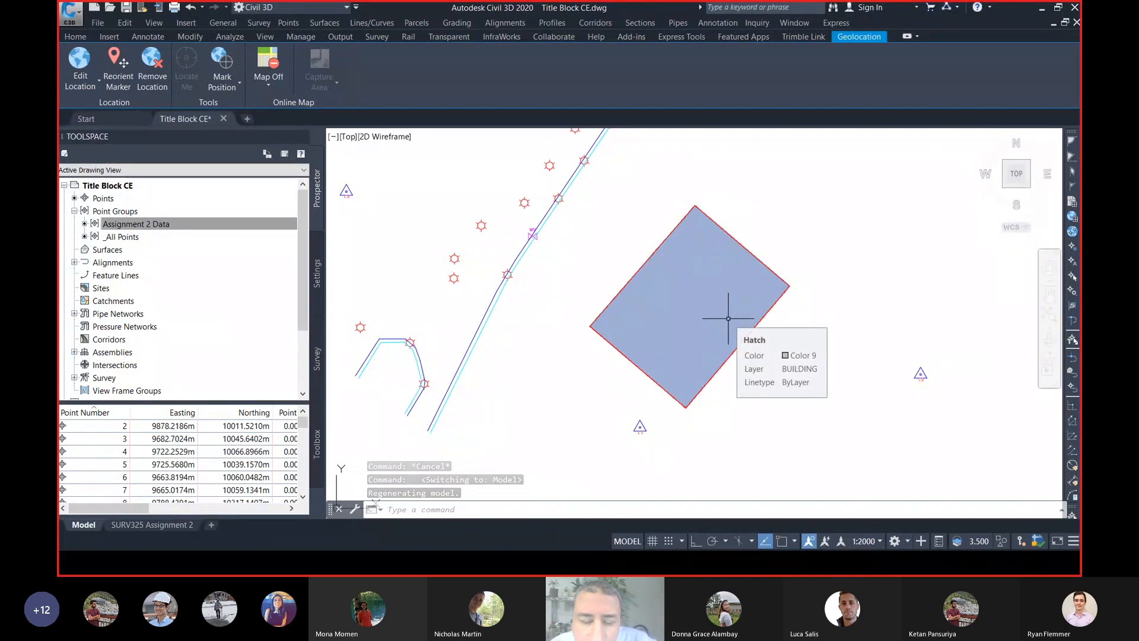
pyautogui.write('DIm')
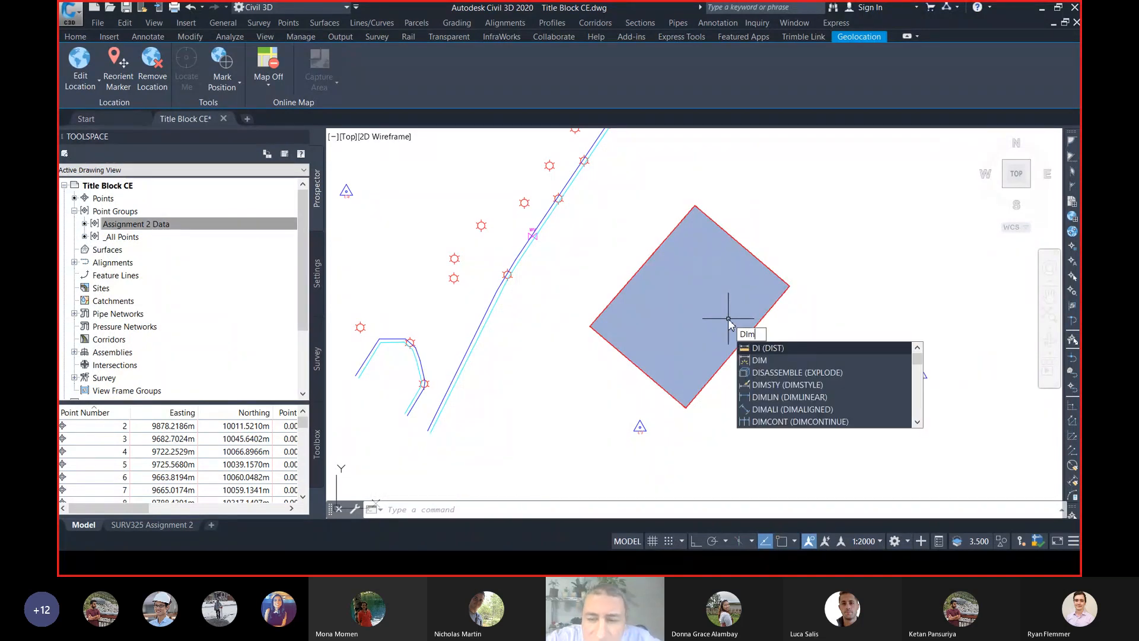
pyautogui.press('Return')
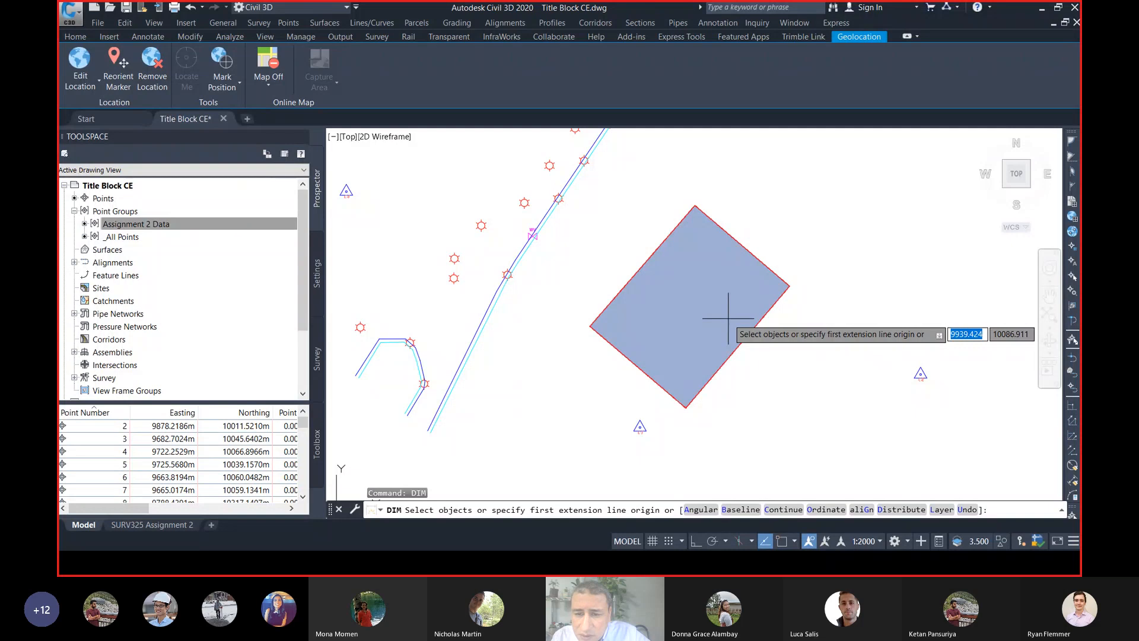
pyautogui.write('g')
pyautogui.press('Return')
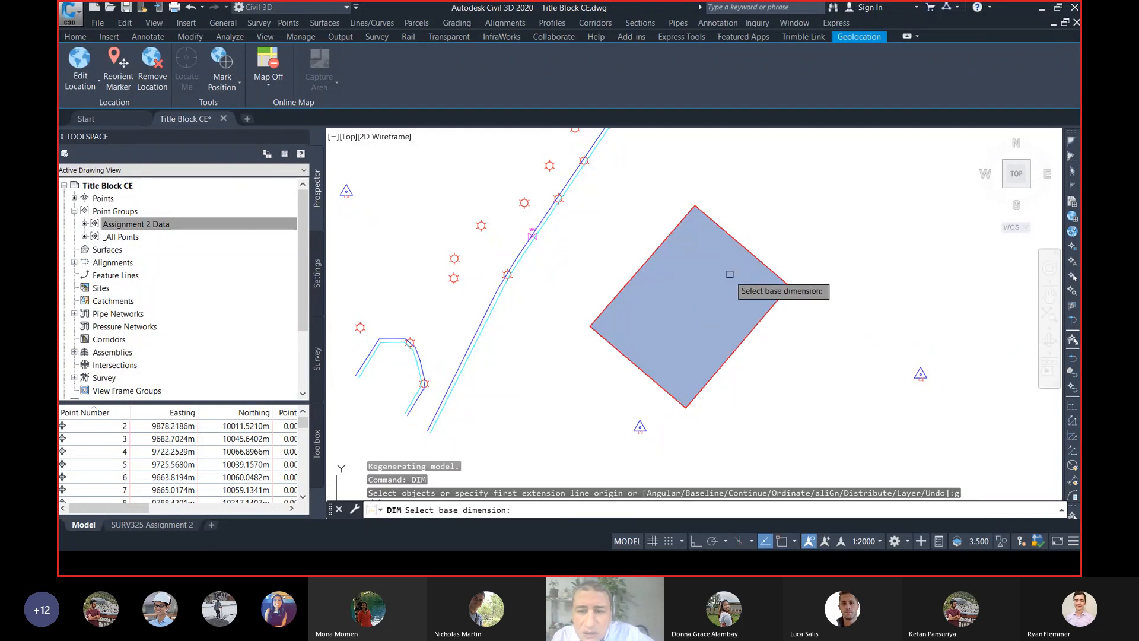
pyautogui.scroll(2, 733, 256)
pyautogui.click(741, 238)
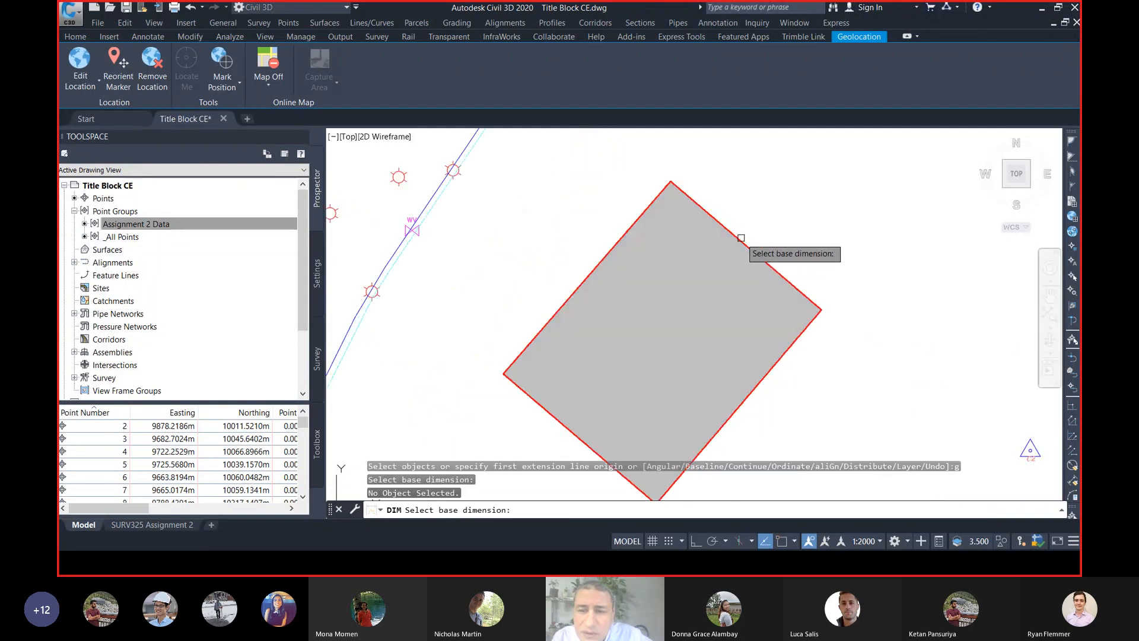
pyautogui.click(739, 239)
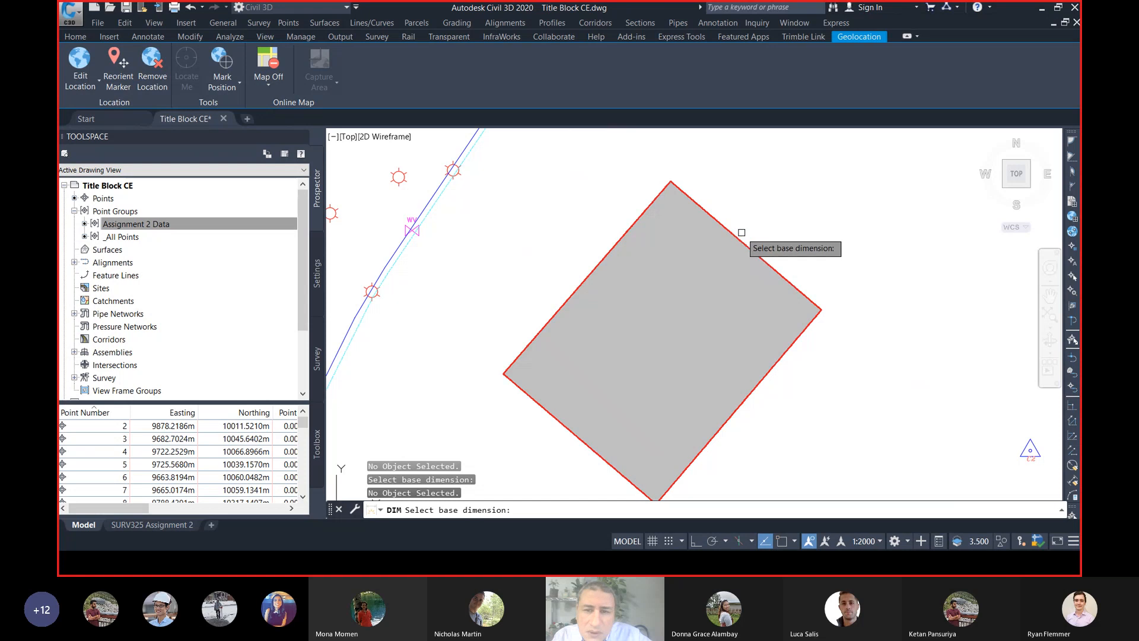
pyautogui.press('Escape')
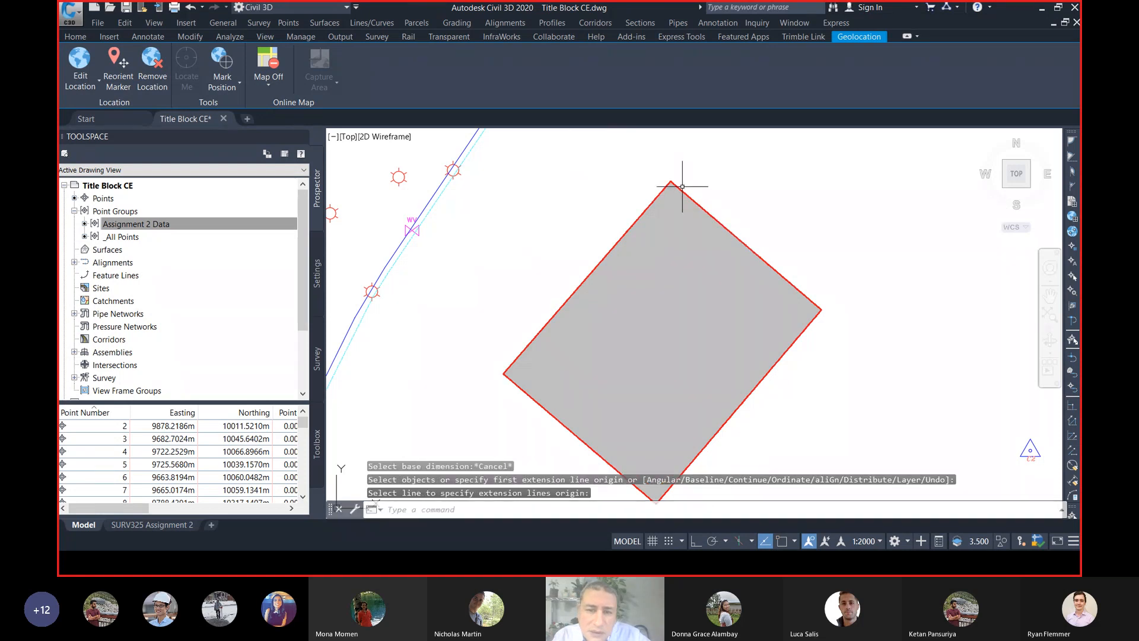
# Dimension the building's northwest, northeast and southeast sides with DIM, placing each dimension line just outside the outline
pyautogui.press('Return')
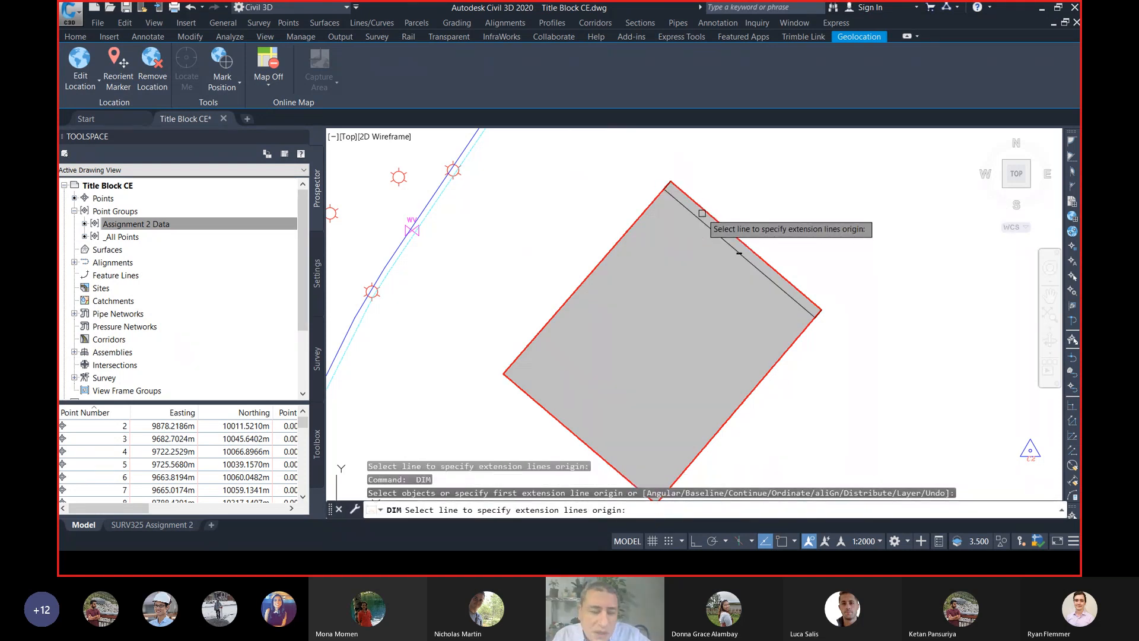
pyautogui.click(666, 186)
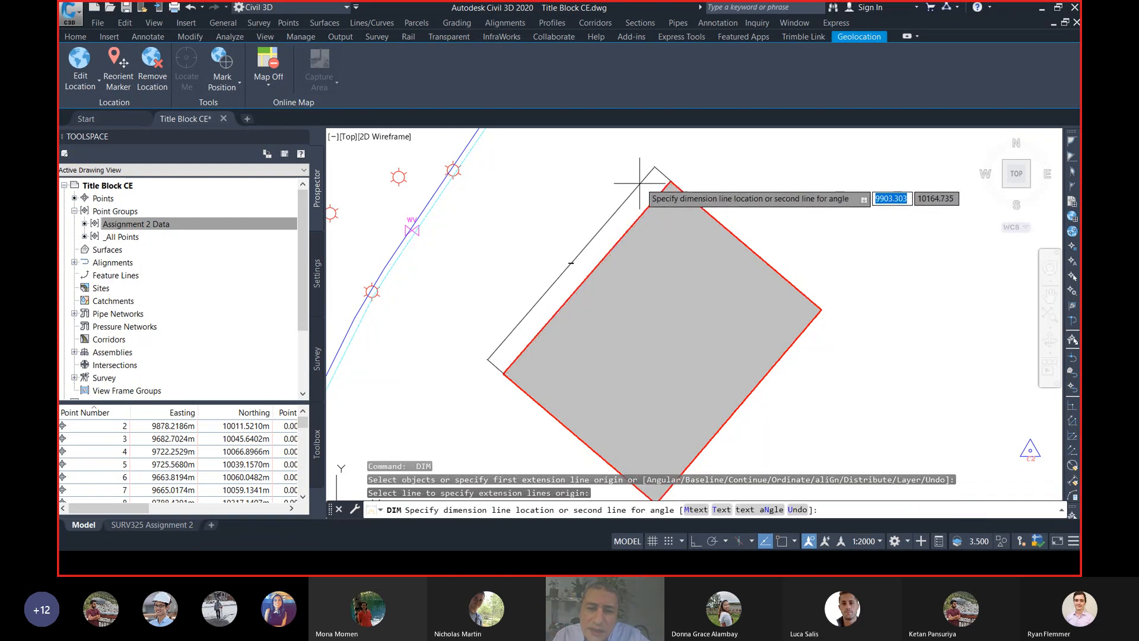
pyautogui.click(639, 182)
pyautogui.click(708, 209)
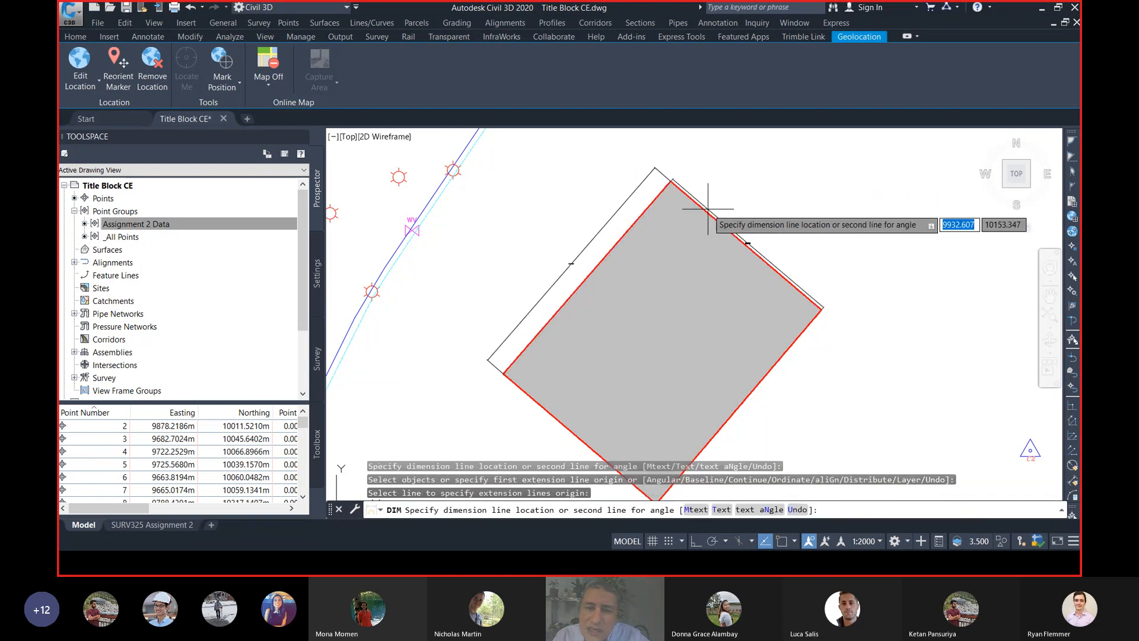
pyautogui.click(733, 206)
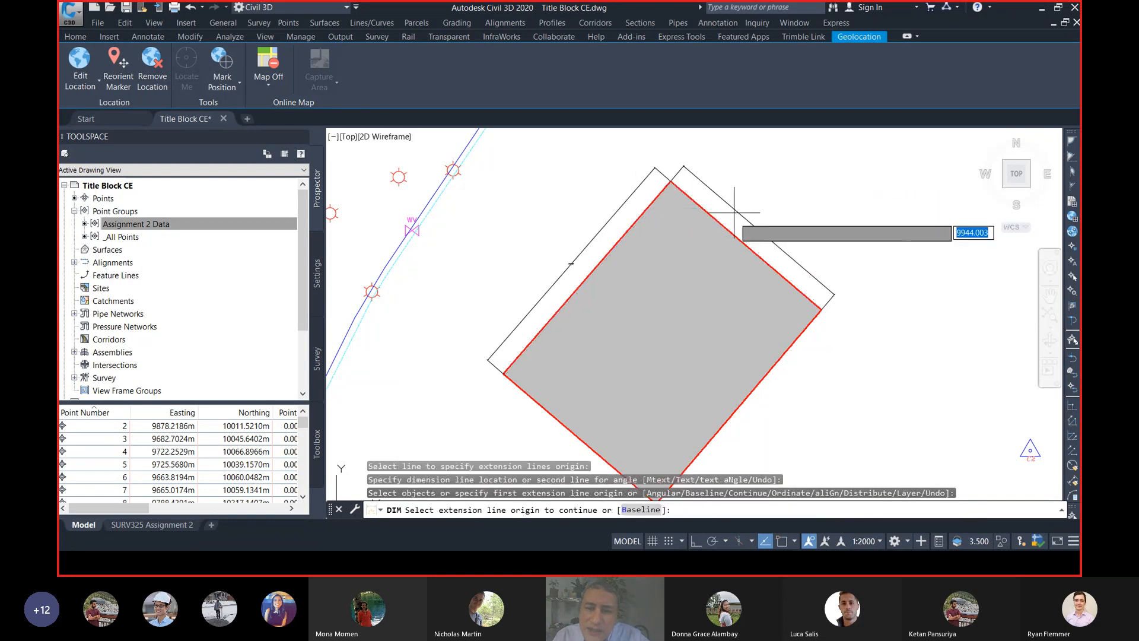
pyautogui.click(751, 387)
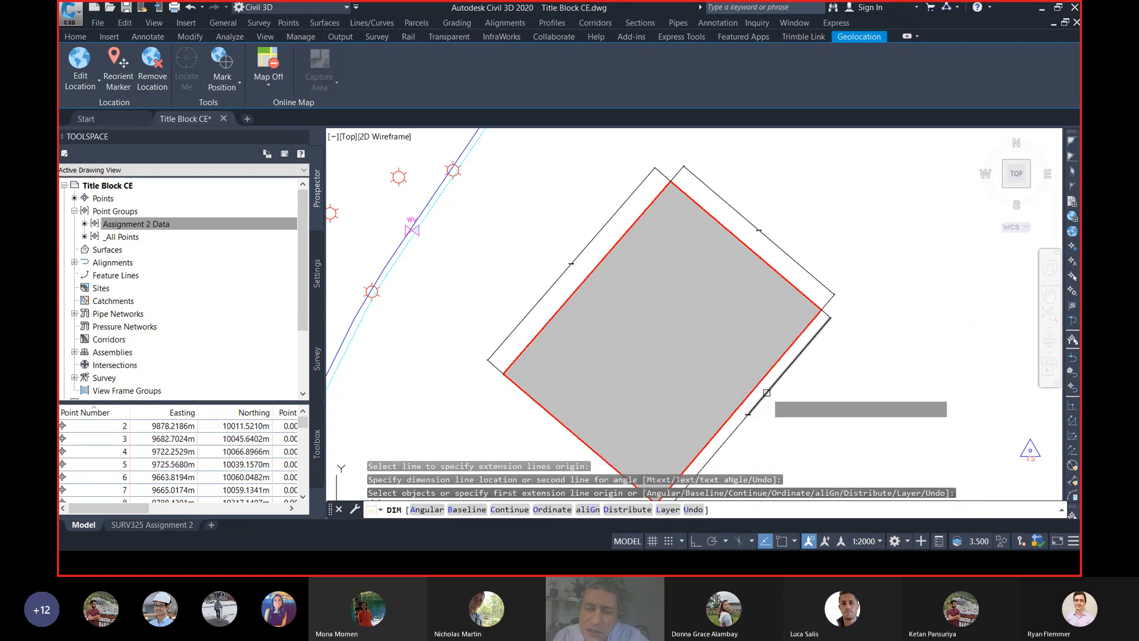
pyautogui.click(766, 393)
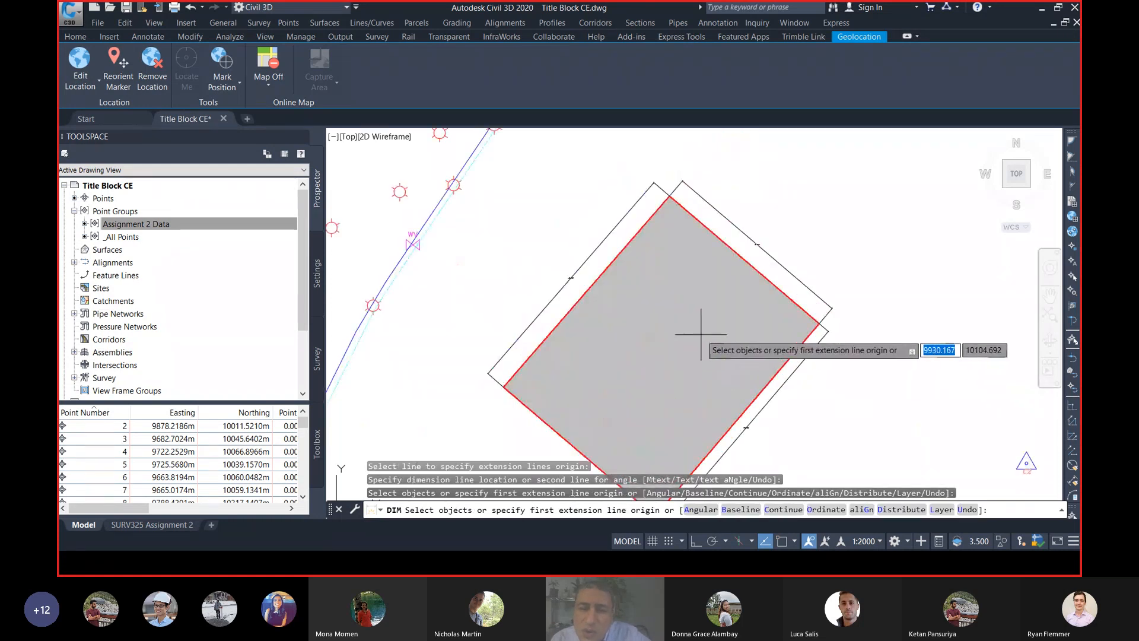
pyautogui.press('Escape')
pyautogui.press('Escape')
# Examine the arrowhead and text size of the dimension along the building's northeast side
pyautogui.scroll(2, 771, 254)
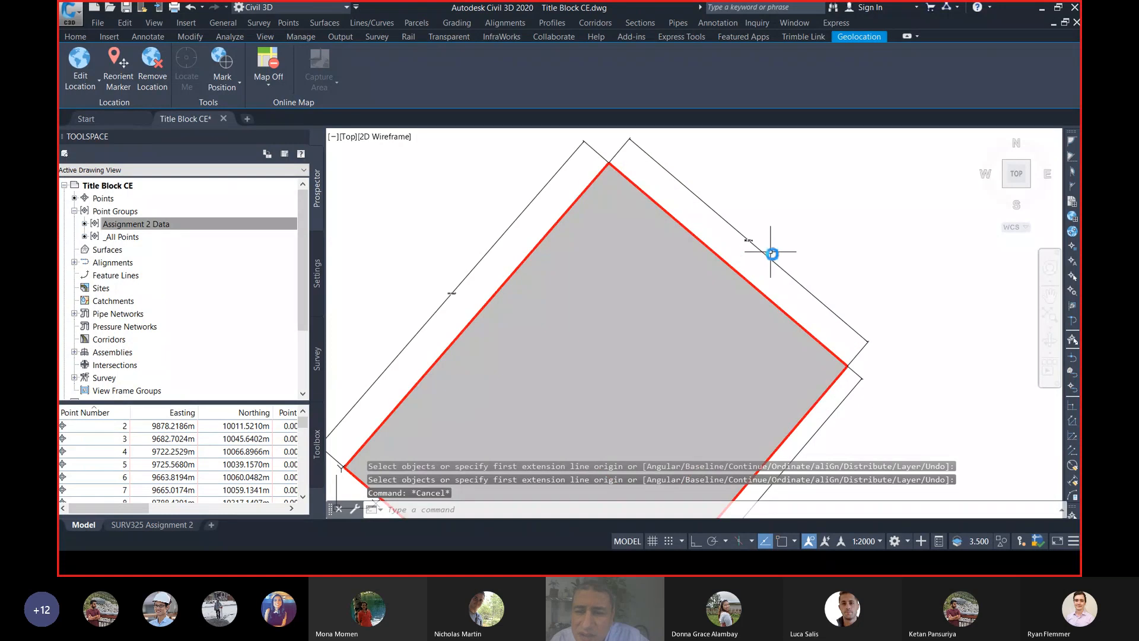
pyautogui.scroll(3, 754, 247)
pyautogui.scroll(-5, 739, 233)
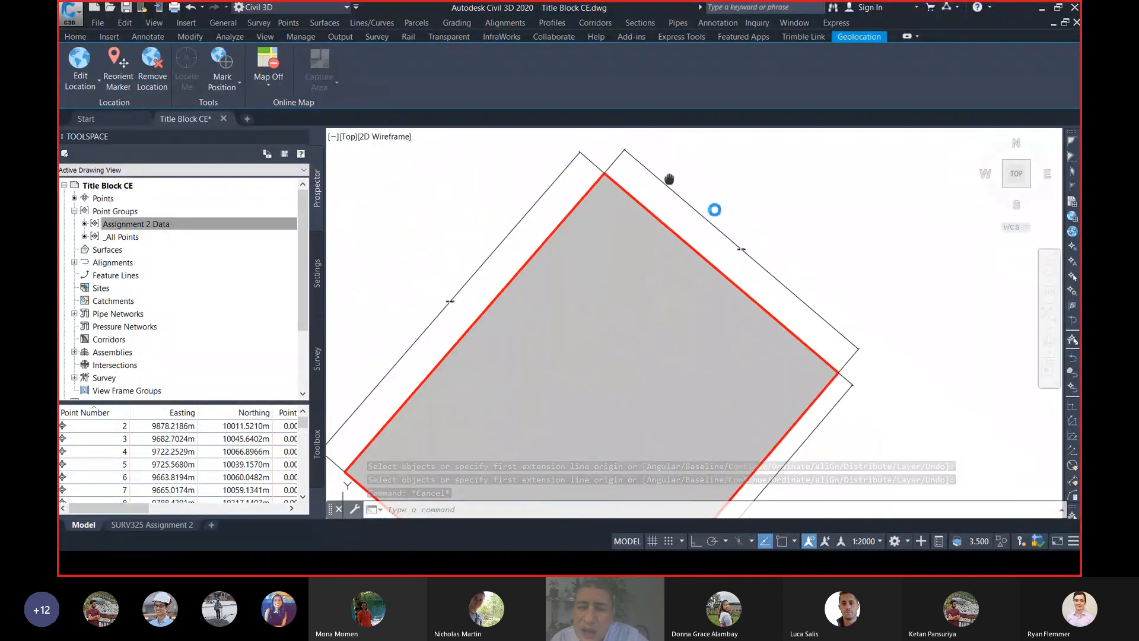
pyautogui.scroll(6, 675, 227)
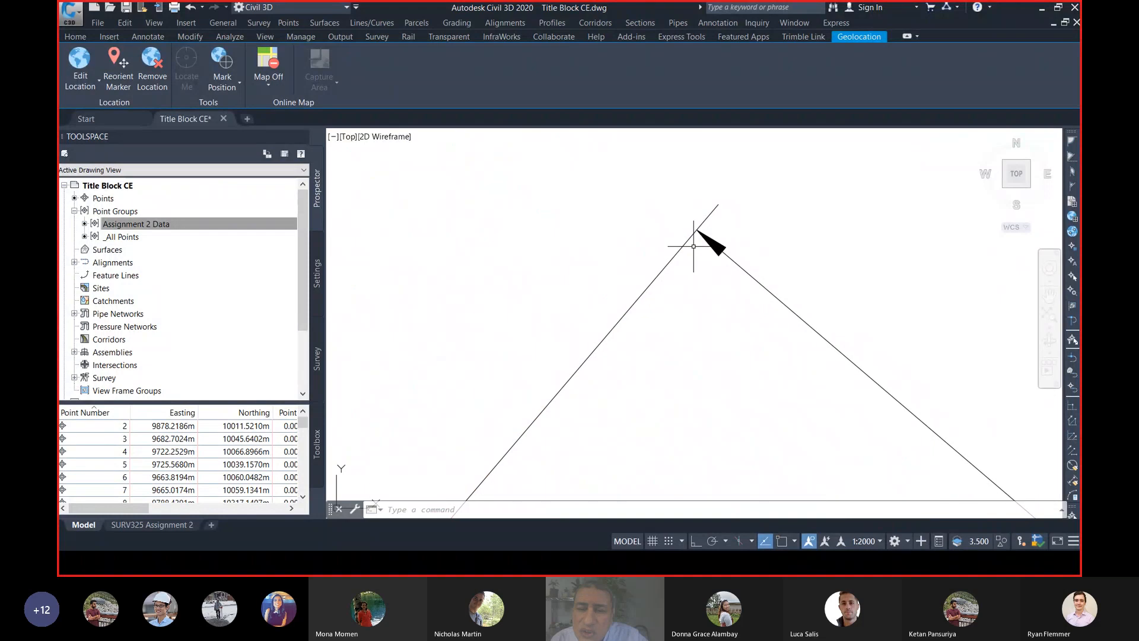
pyautogui.scroll(-4, 682, 237)
pyautogui.scroll(5, 724, 259)
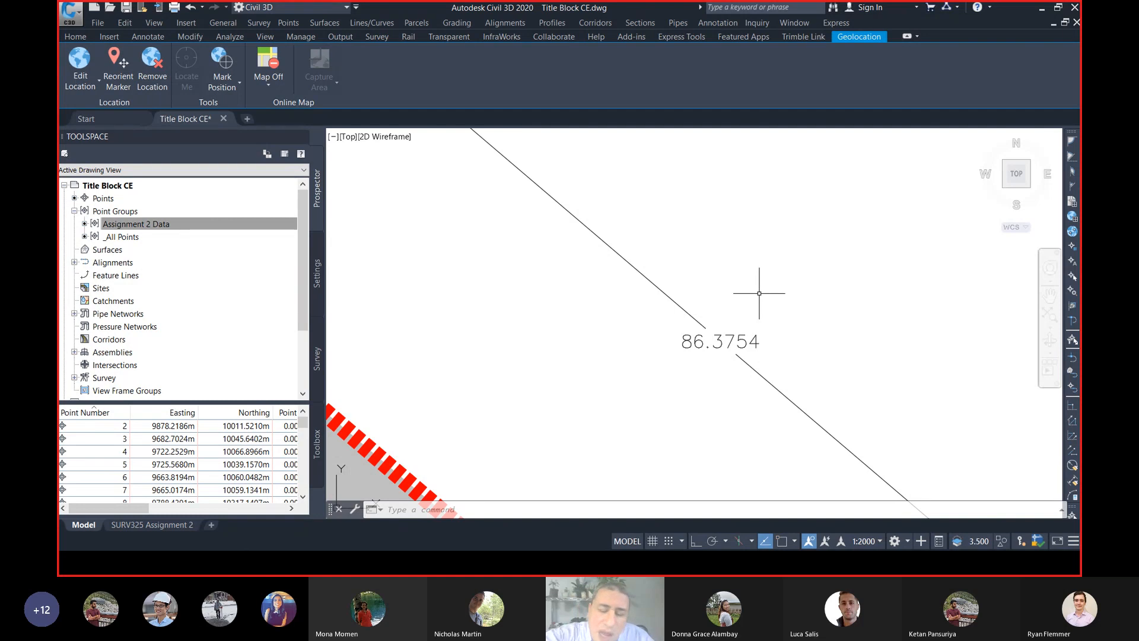
# Override the Standard dimension style's linear precision to three decimal places (0.000) in the primary units
pyautogui.write('DDIM')
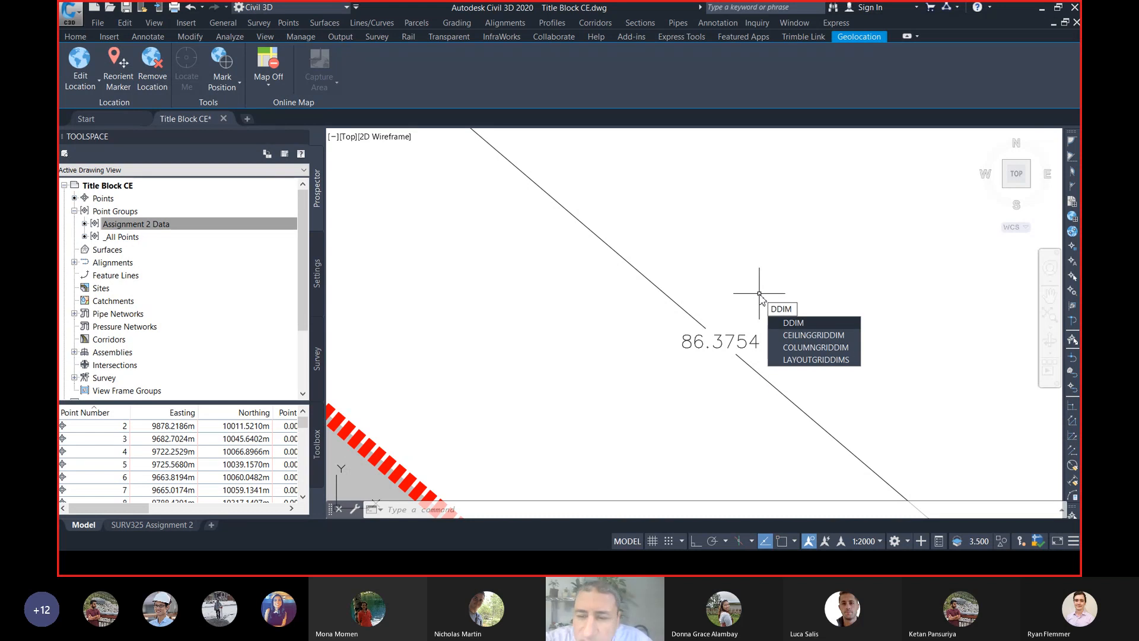
pyautogui.press('Return')
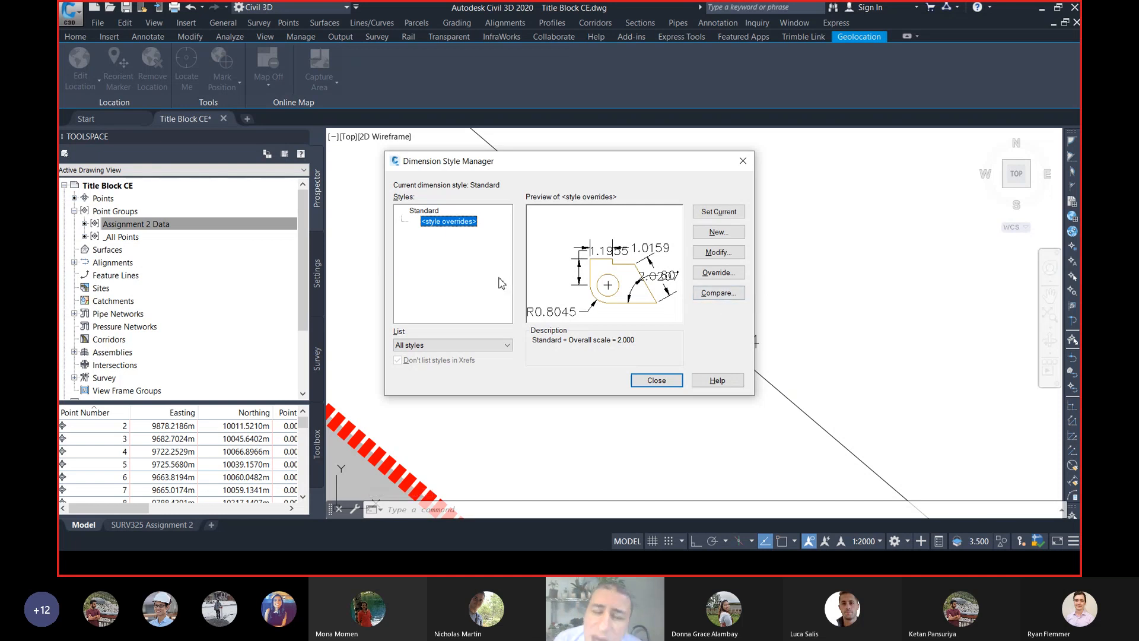
pyautogui.click(730, 258)
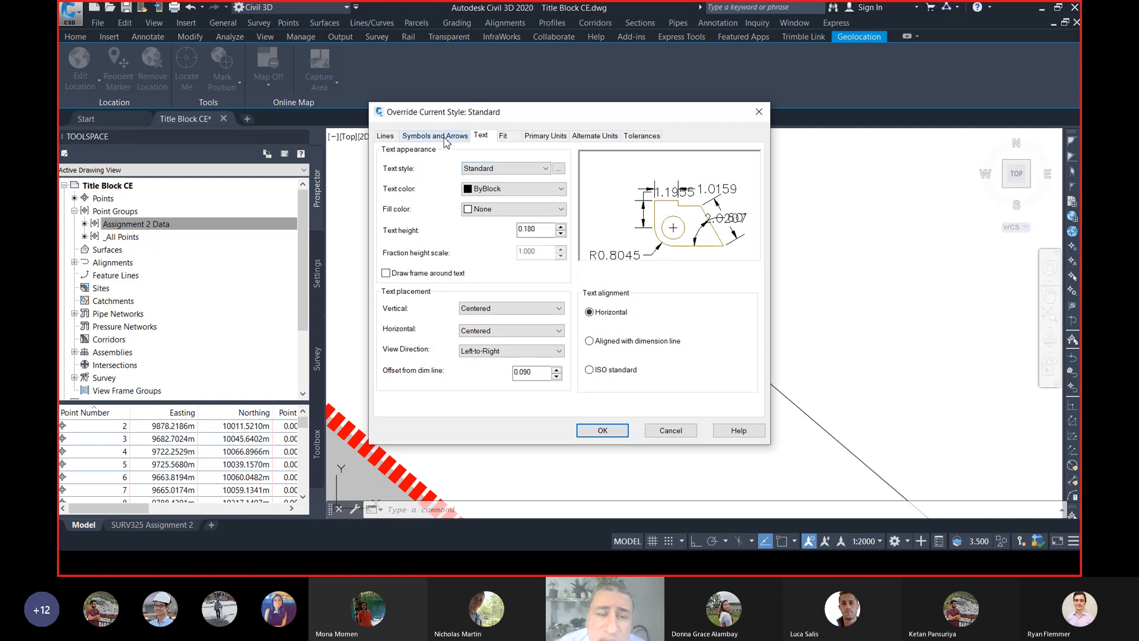
pyautogui.click(547, 137)
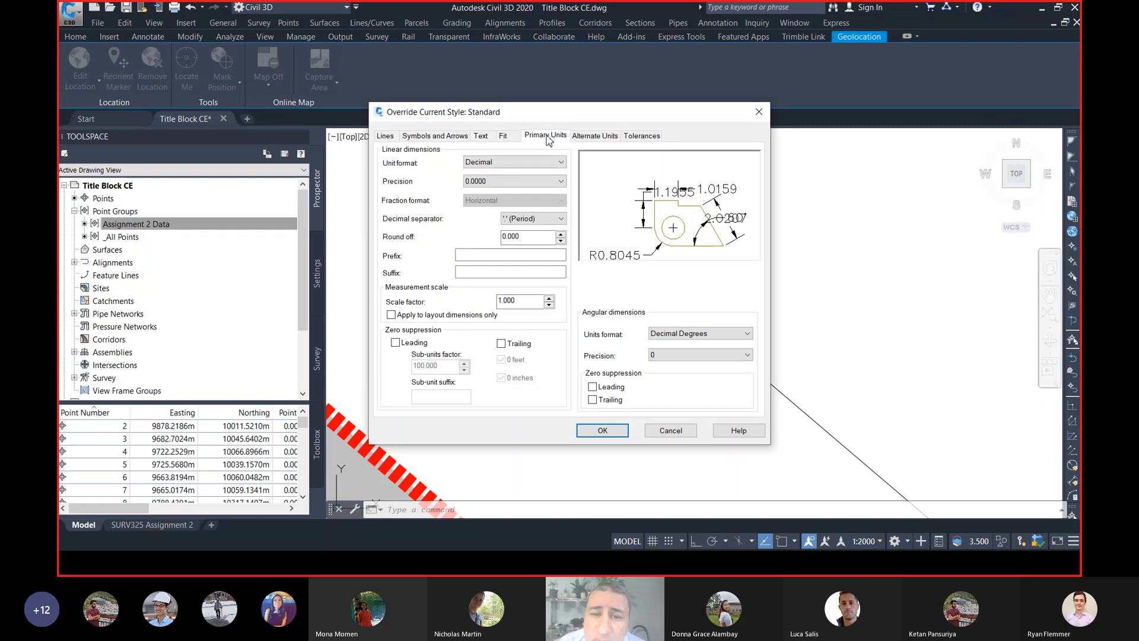
pyautogui.click(529, 238)
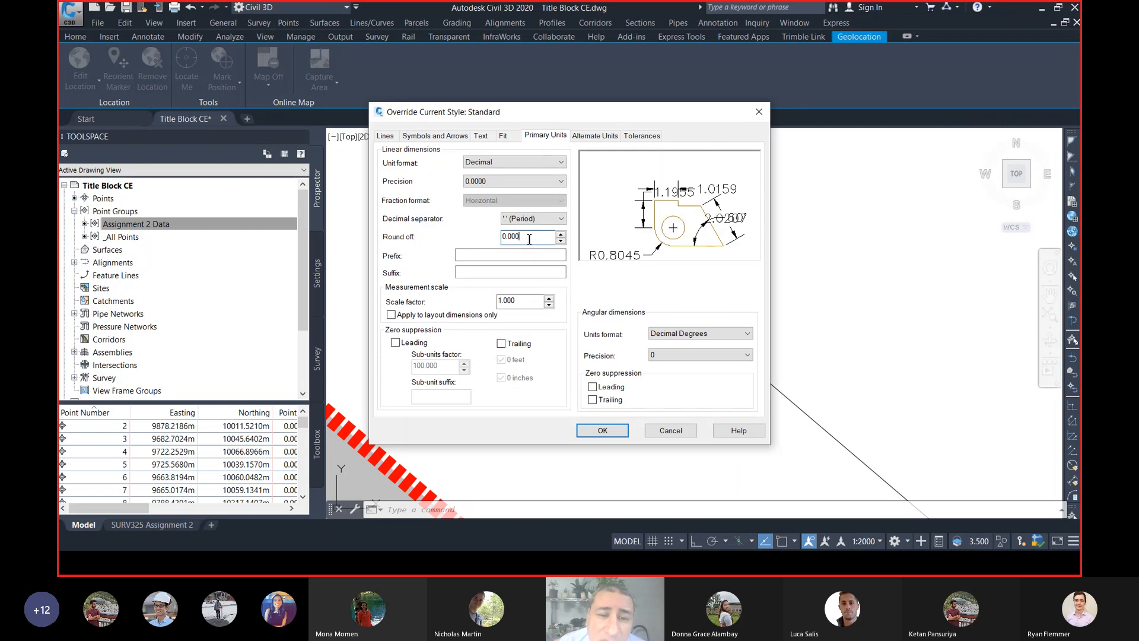
pyautogui.click(497, 182)
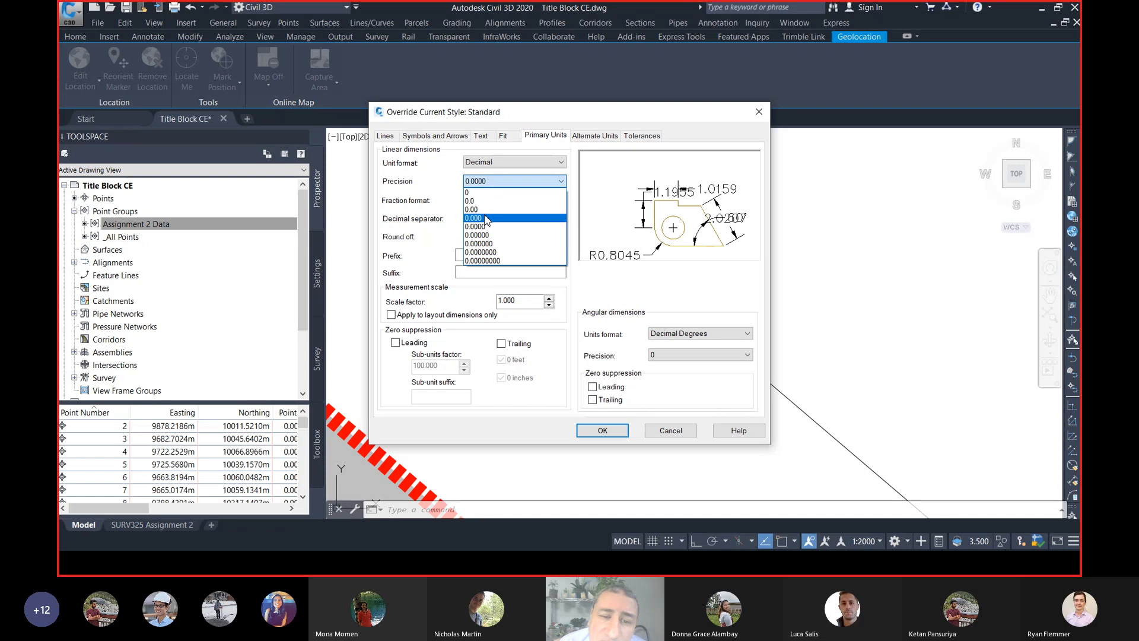
pyautogui.click(487, 218)
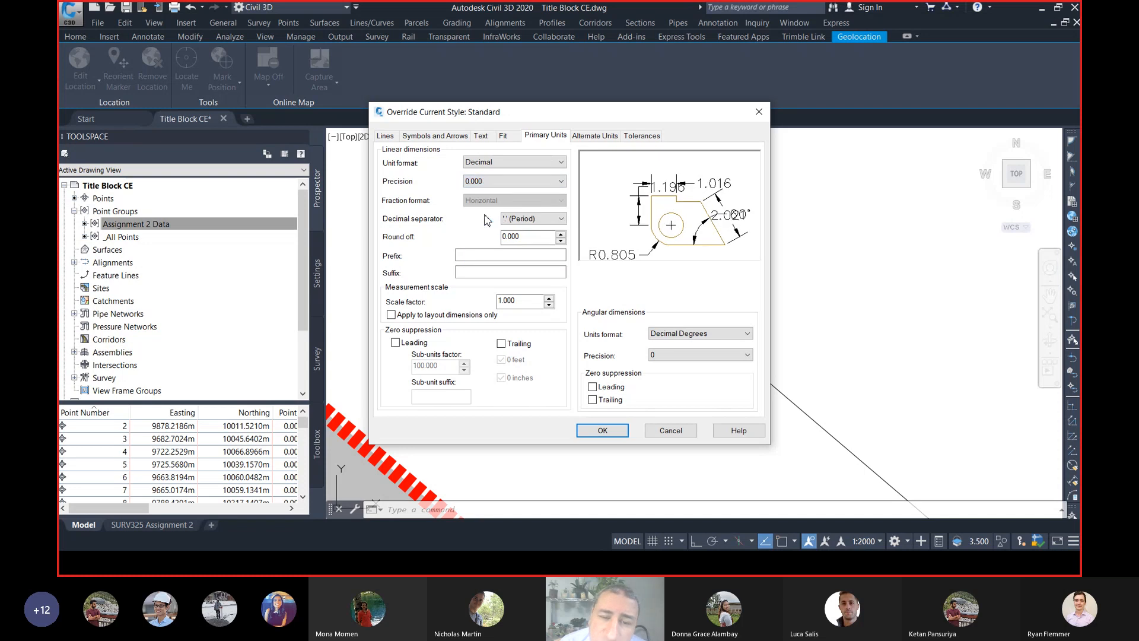
# Set the text color of the Standard dimension style override to Red
pyautogui.click(481, 136)
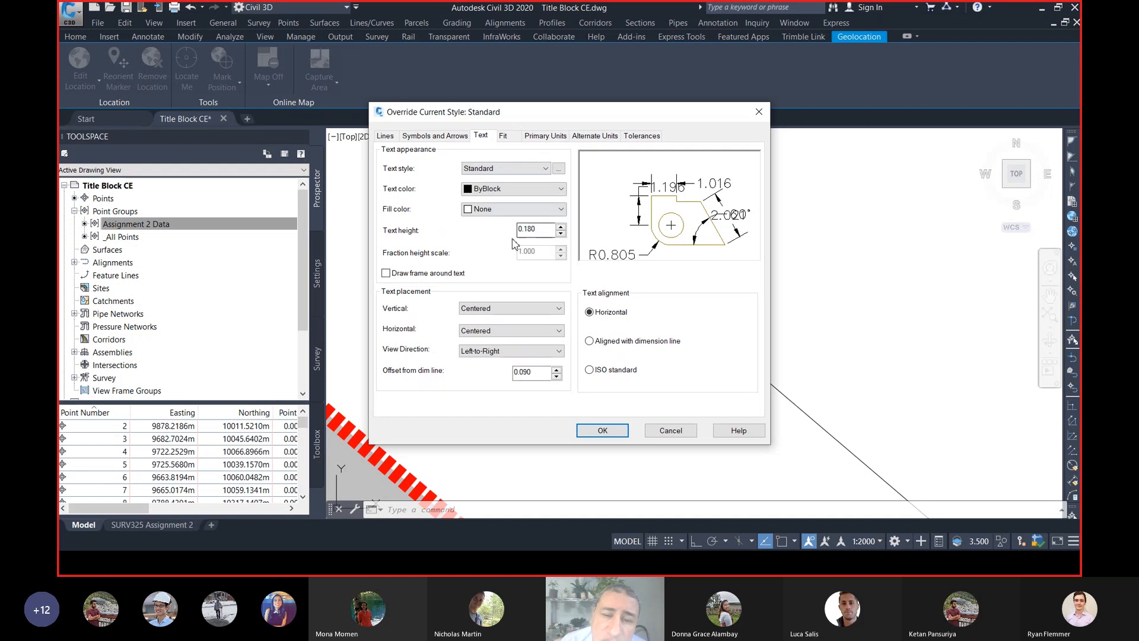
pyautogui.click(498, 190)
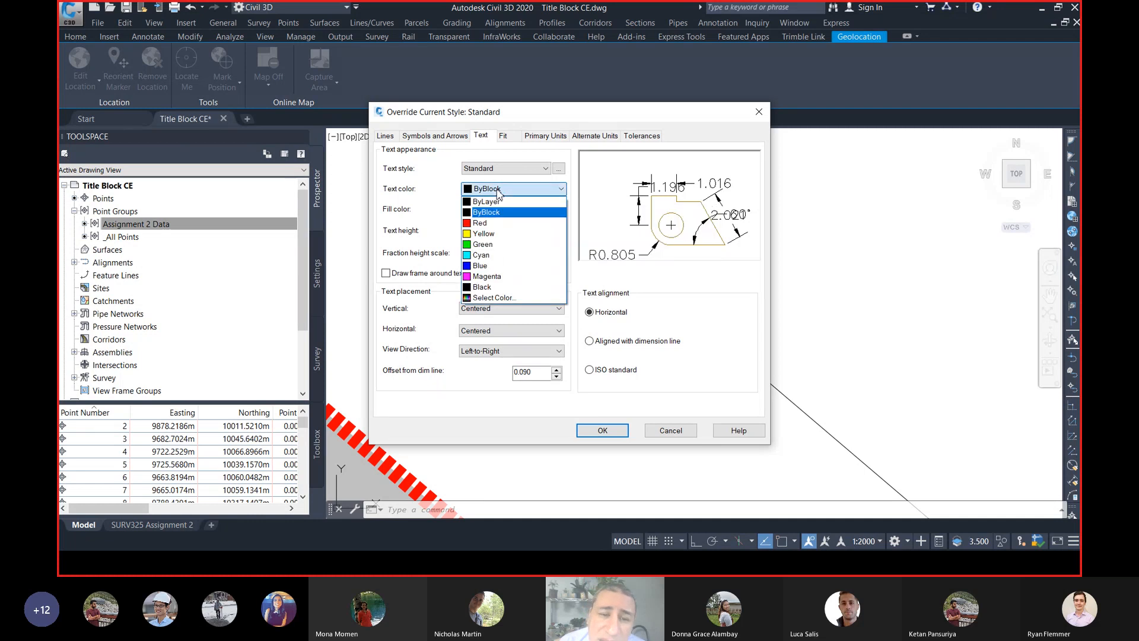
pyautogui.click(490, 226)
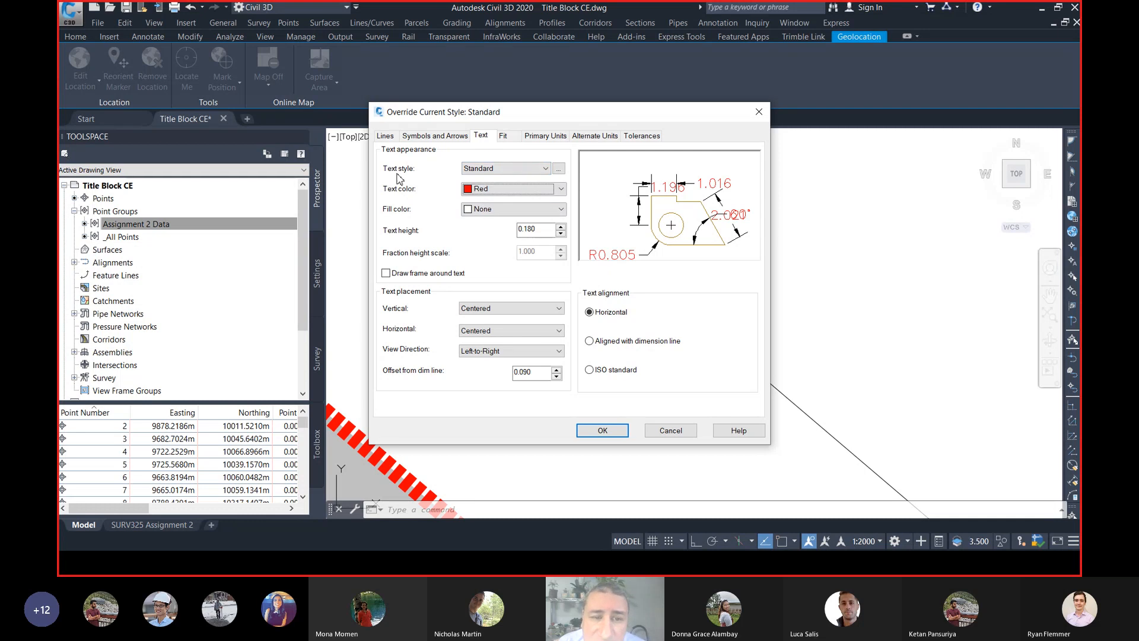
# Keep Standard as the dimension text style, save the style override and leave the Dimension Style Manager
pyautogui.click(470, 169)
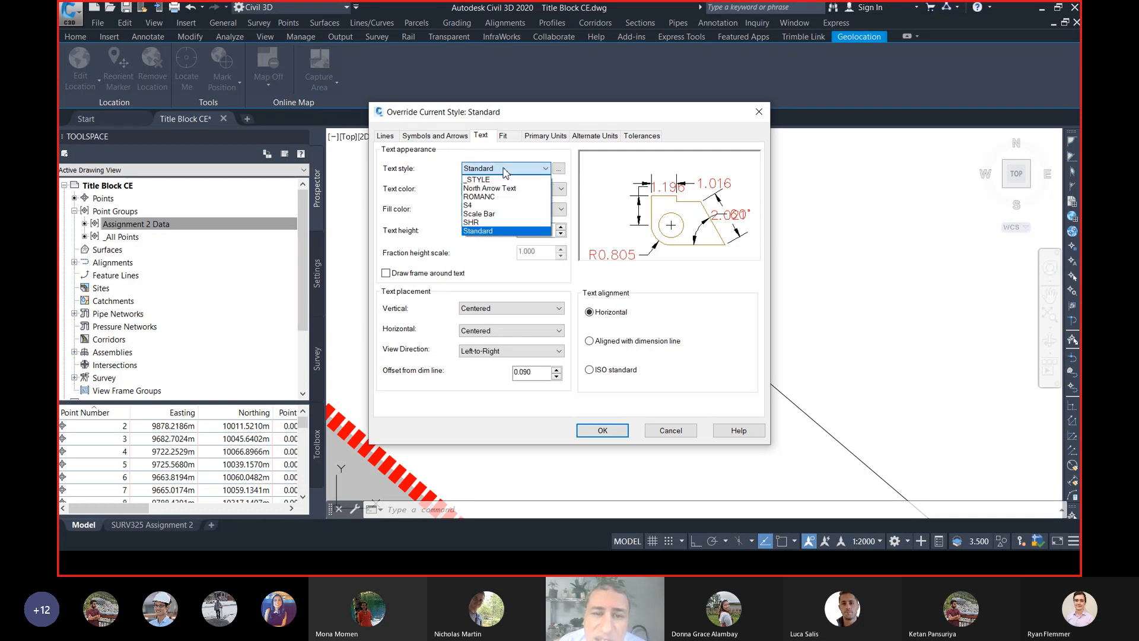
pyautogui.click(505, 172)
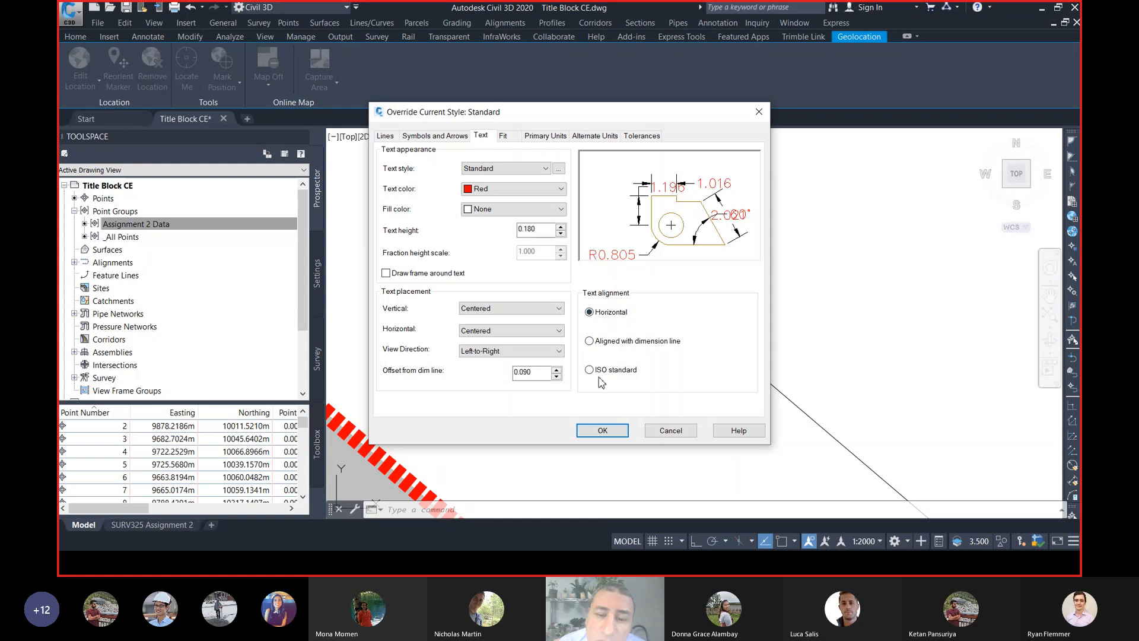
pyautogui.click(613, 437)
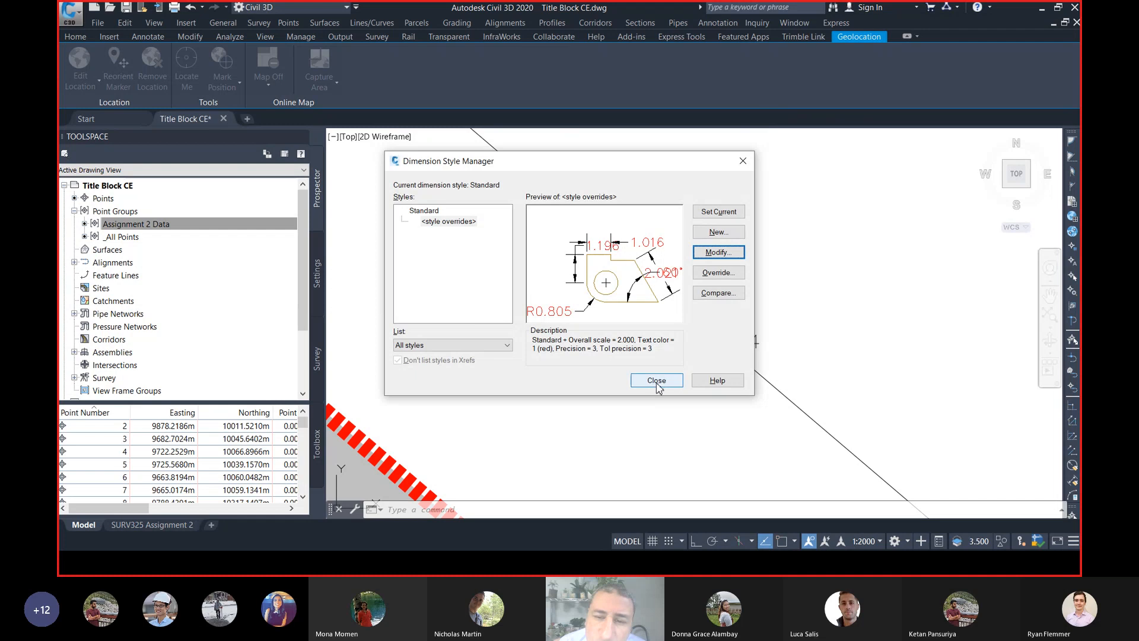
pyautogui.click(657, 381)
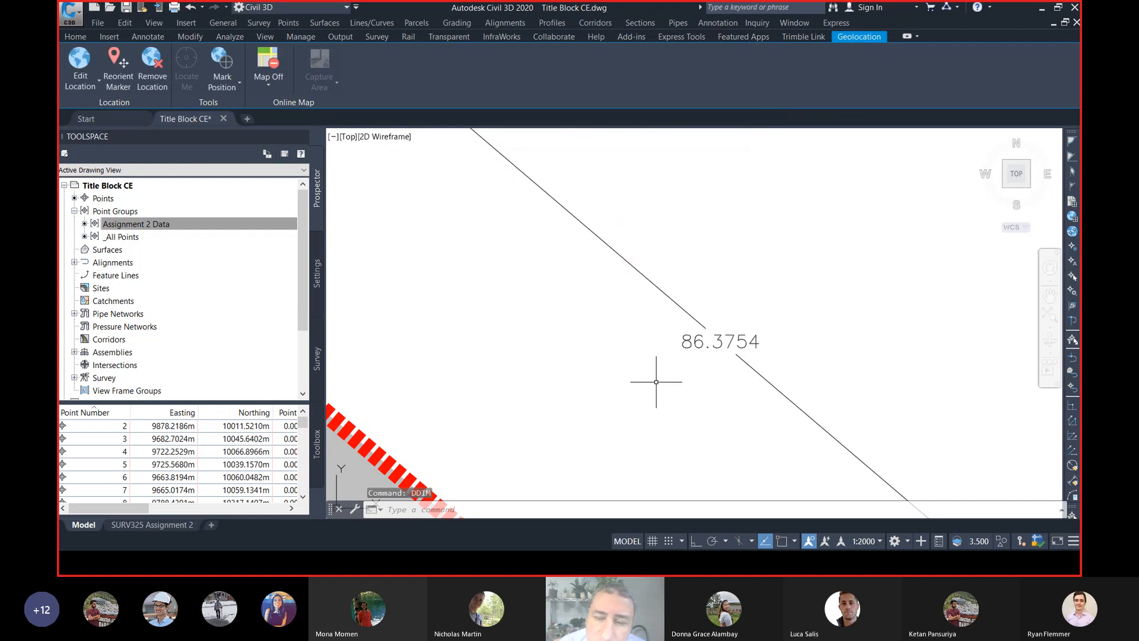
# Erase the existing dimensions along the building's northeast, northwest and southeast sides
pyautogui.scroll(-1, 698, 351)
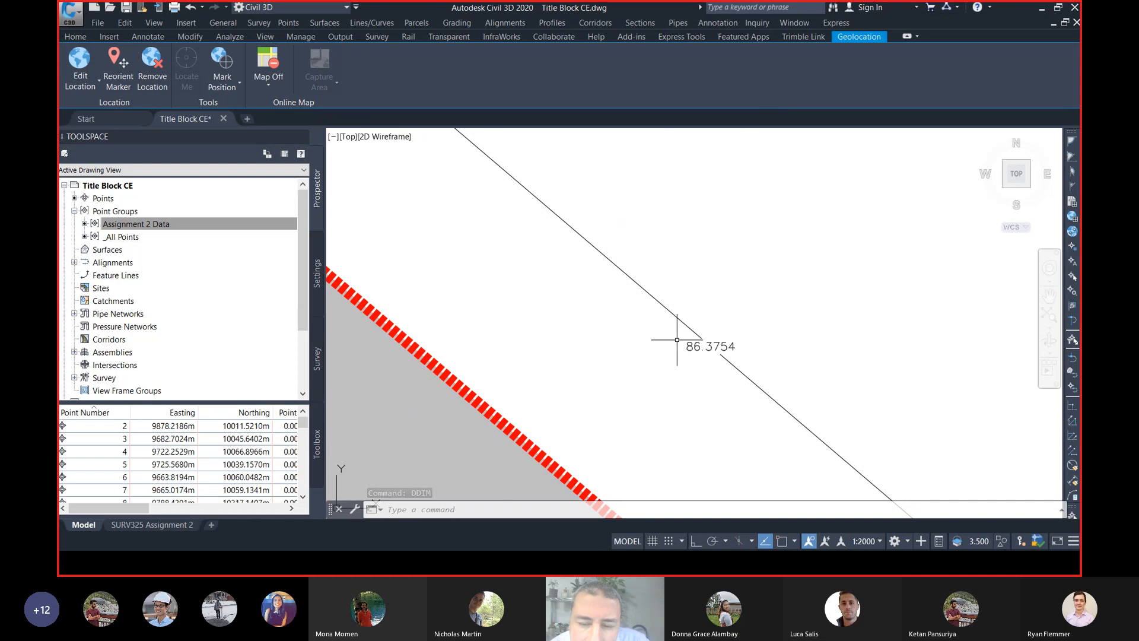
pyautogui.scroll(-1, 703, 354)
pyautogui.click(695, 318)
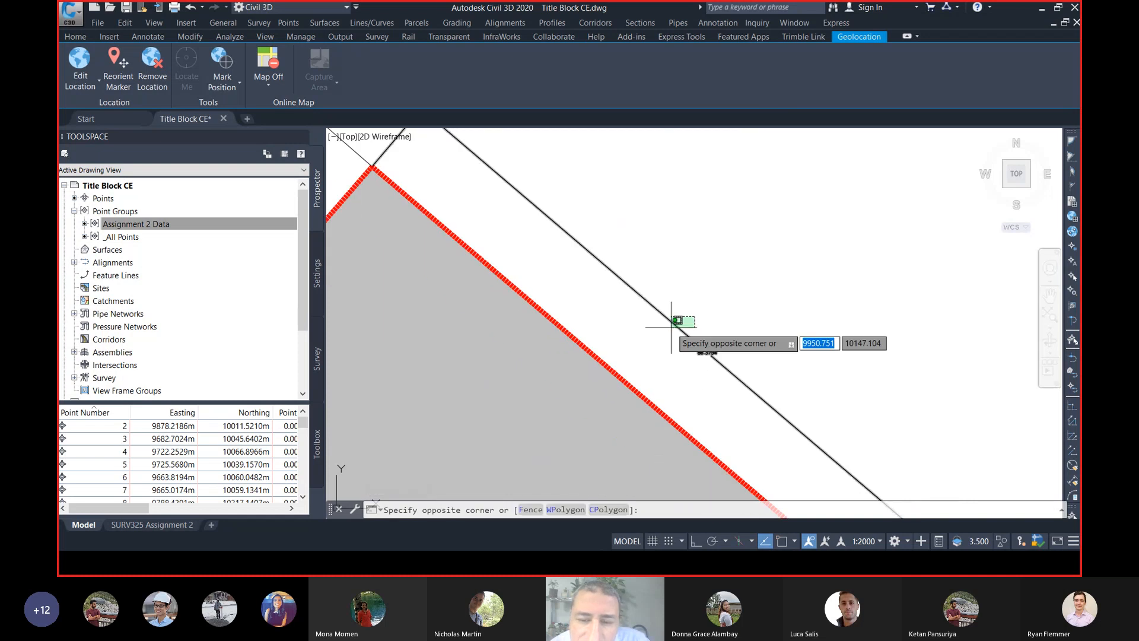
pyautogui.click(672, 326)
pyautogui.write('e')
pyautogui.press('Return')
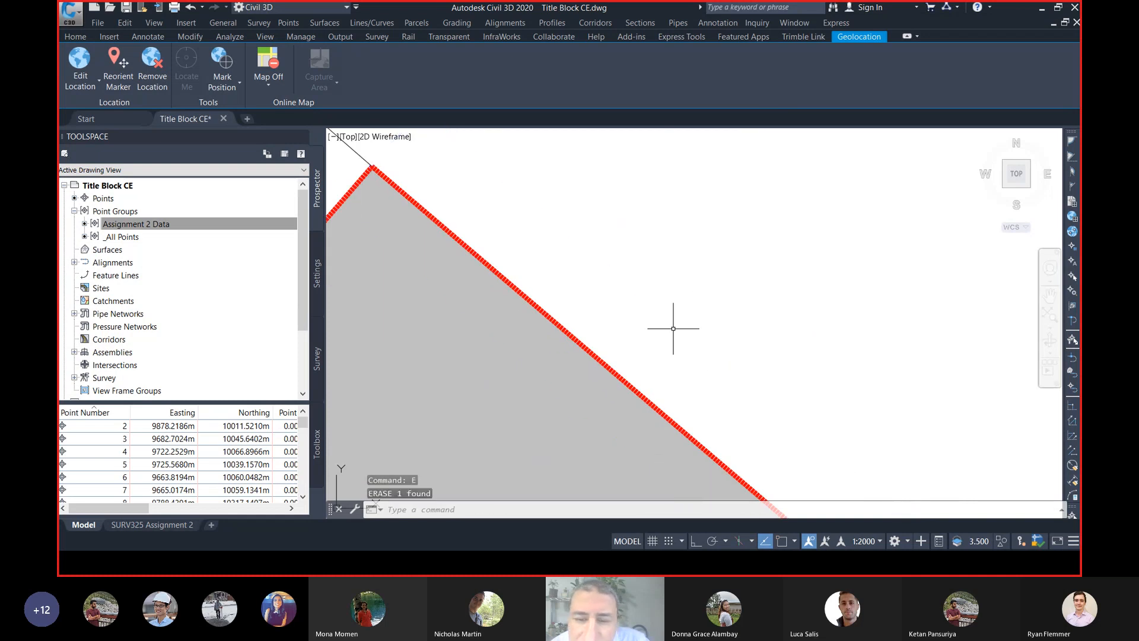
pyautogui.scroll(-3, 671, 325)
pyautogui.click(636, 326)
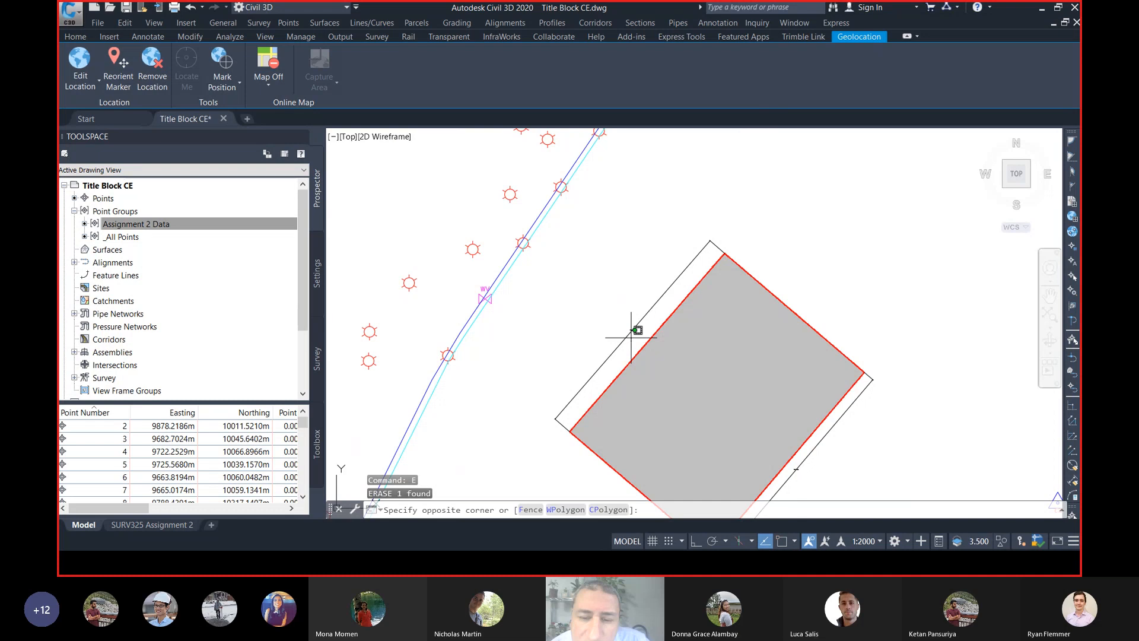
pyautogui.click(620, 317)
pyautogui.press('Delete')
pyautogui.click(829, 435)
pyautogui.click(825, 437)
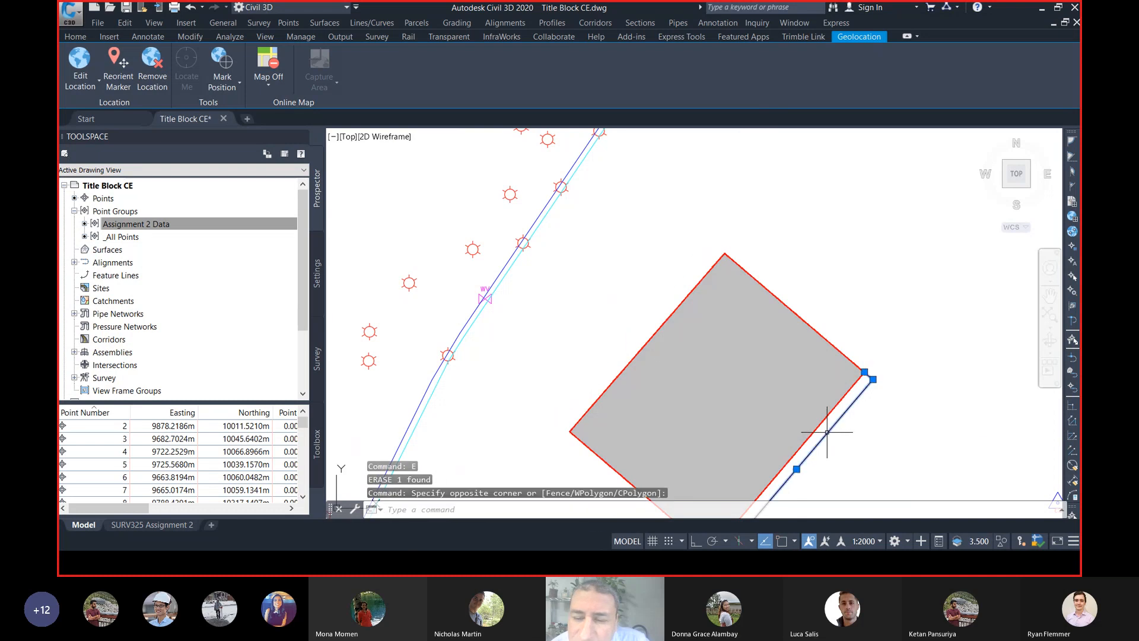
pyautogui.press('Delete')
pyautogui.press('Escape')
# Dimension the building's northeast side with DIM, placing the dimension line just outside the outline, and inspect its text
pyautogui.write('dim')
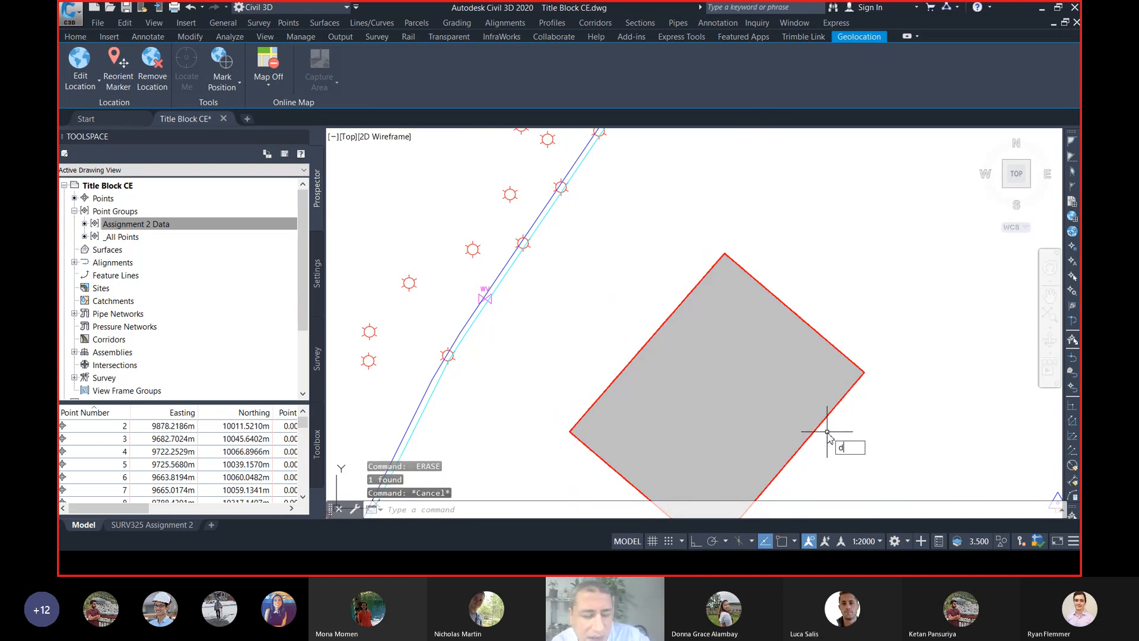
pyautogui.press('Return')
pyautogui.scroll(4, 829, 315)
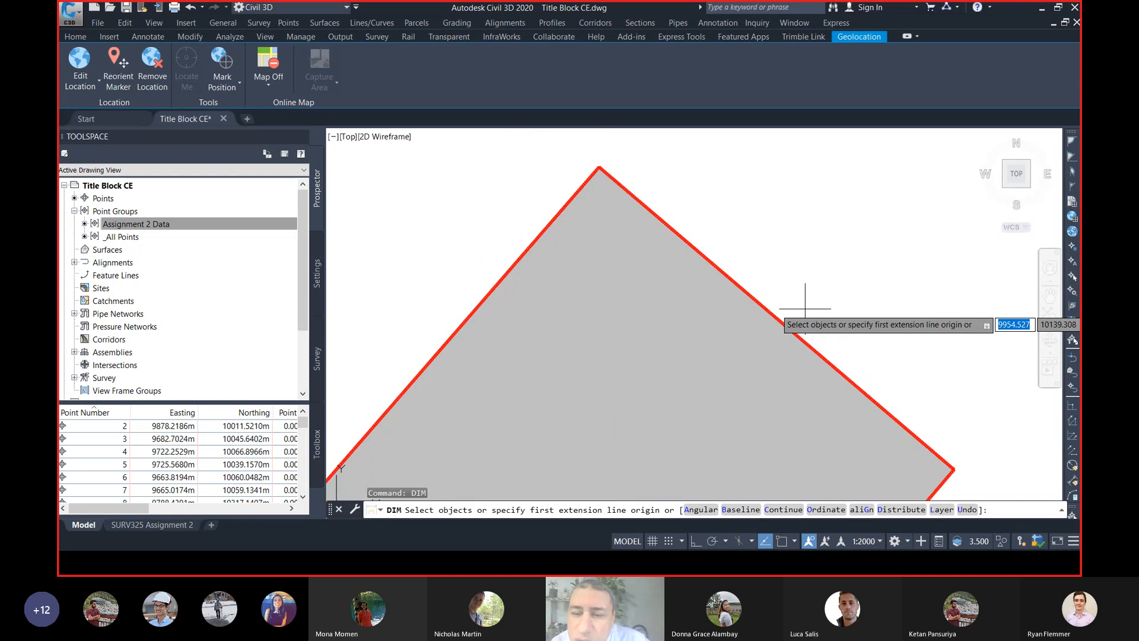
pyautogui.press('Return')
pyautogui.click(776, 313)
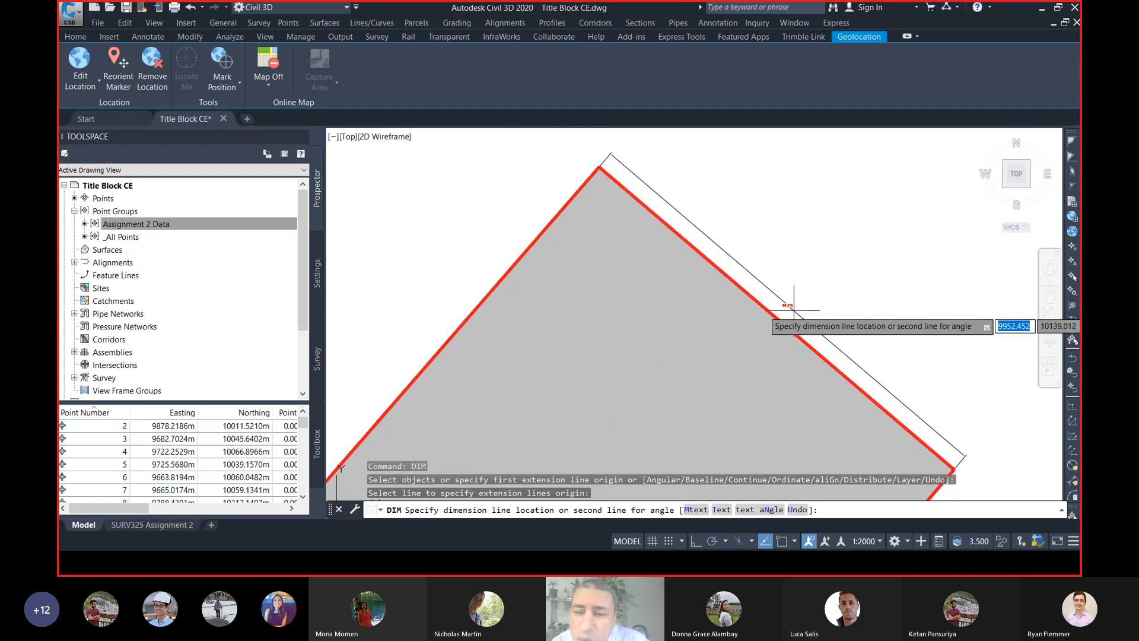
pyautogui.click(765, 310)
pyautogui.scroll(5, 785, 302)
pyautogui.scroll(4, 771, 297)
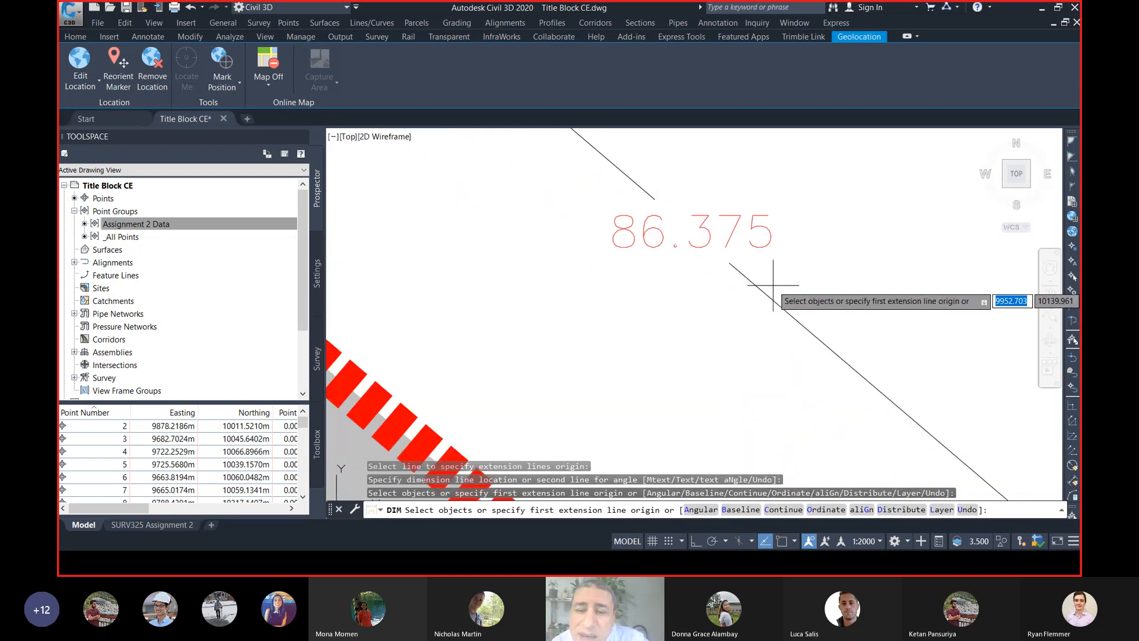
pyautogui.press('Return')
pyautogui.press('Return')
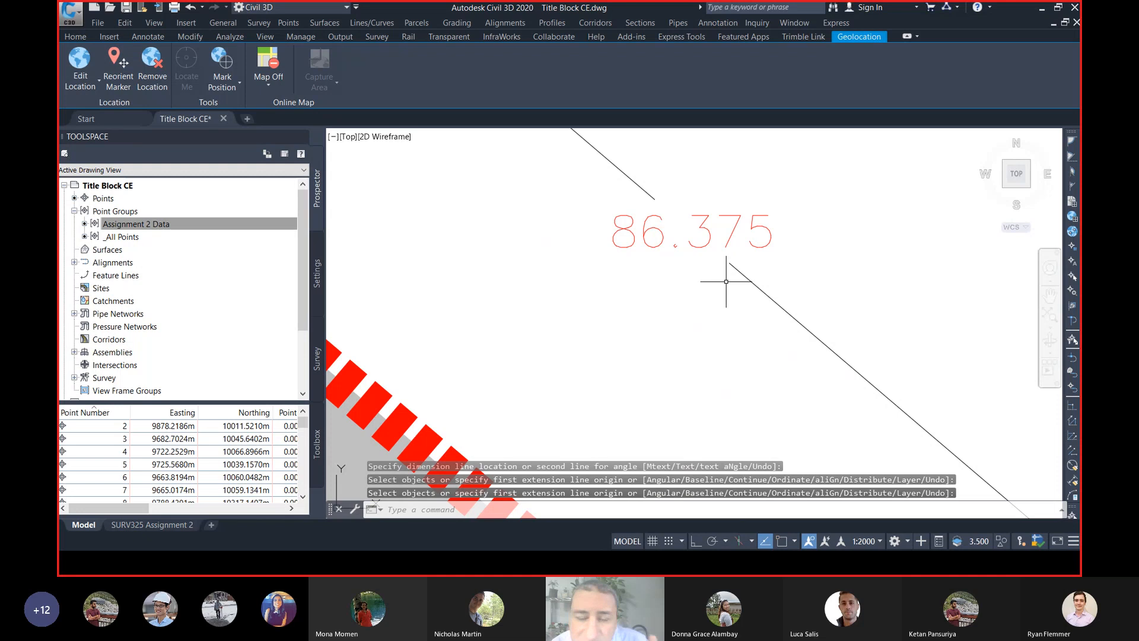
# Make the Standard text style annotative with a paper text height of 4, and apply the change
pyautogui.write('s')
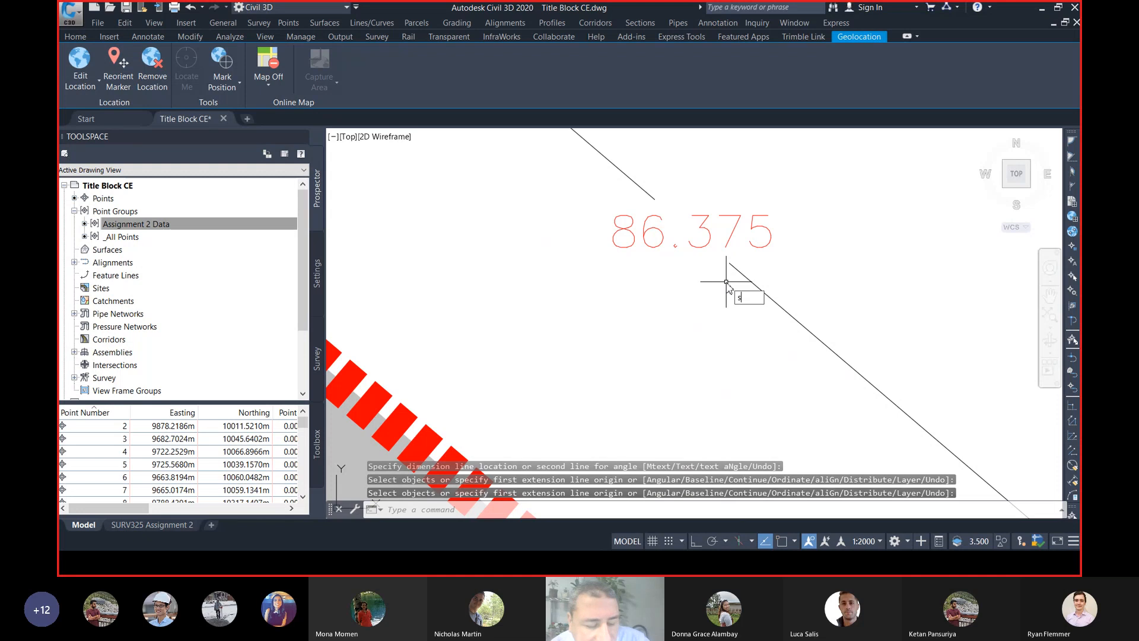
pyautogui.write('t')
pyautogui.press('Return')
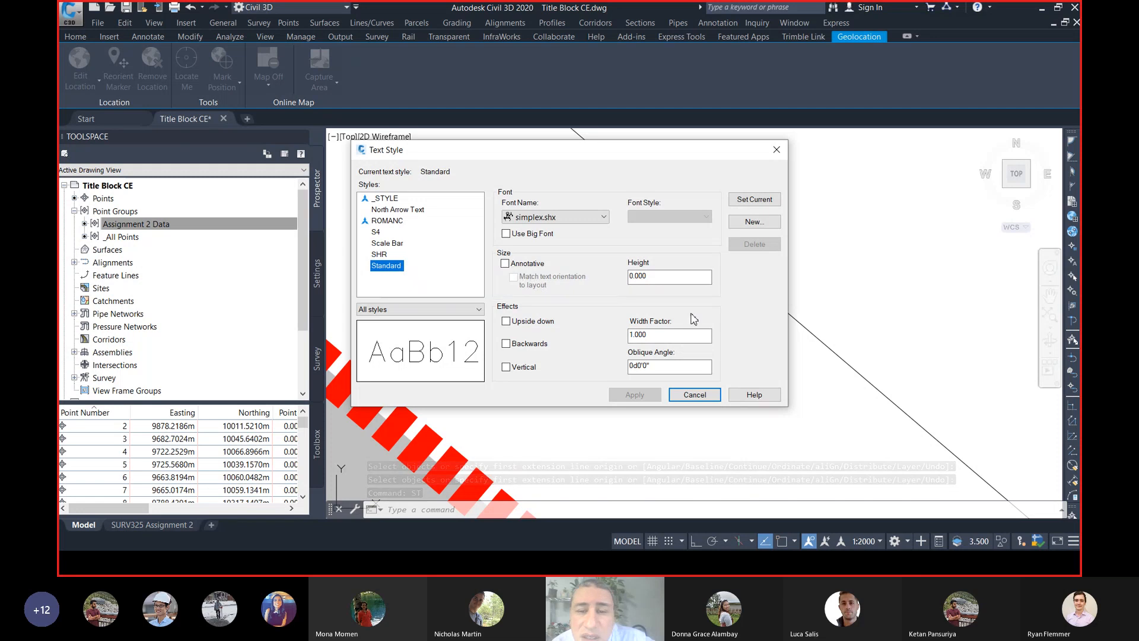
pyautogui.click(506, 263)
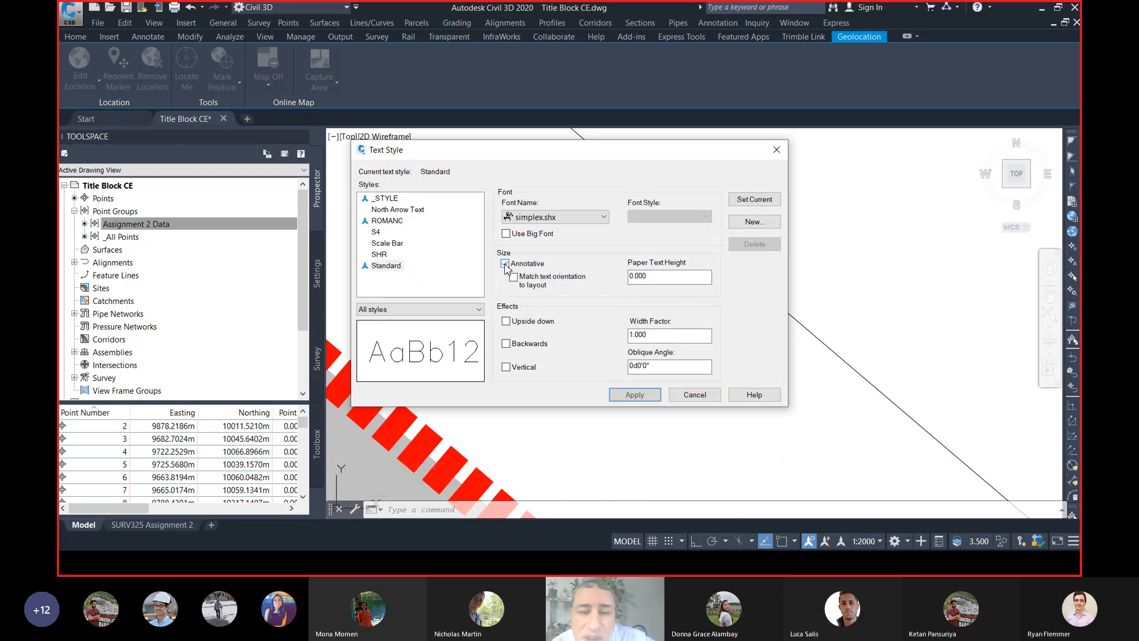
pyautogui.click(647, 277)
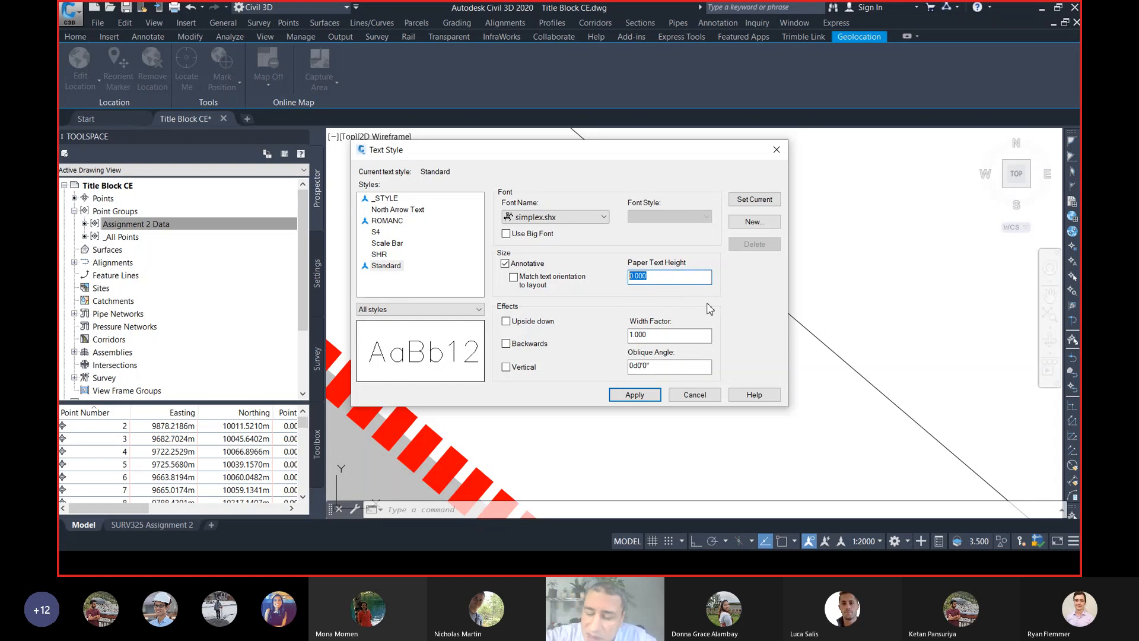
pyautogui.write('4')
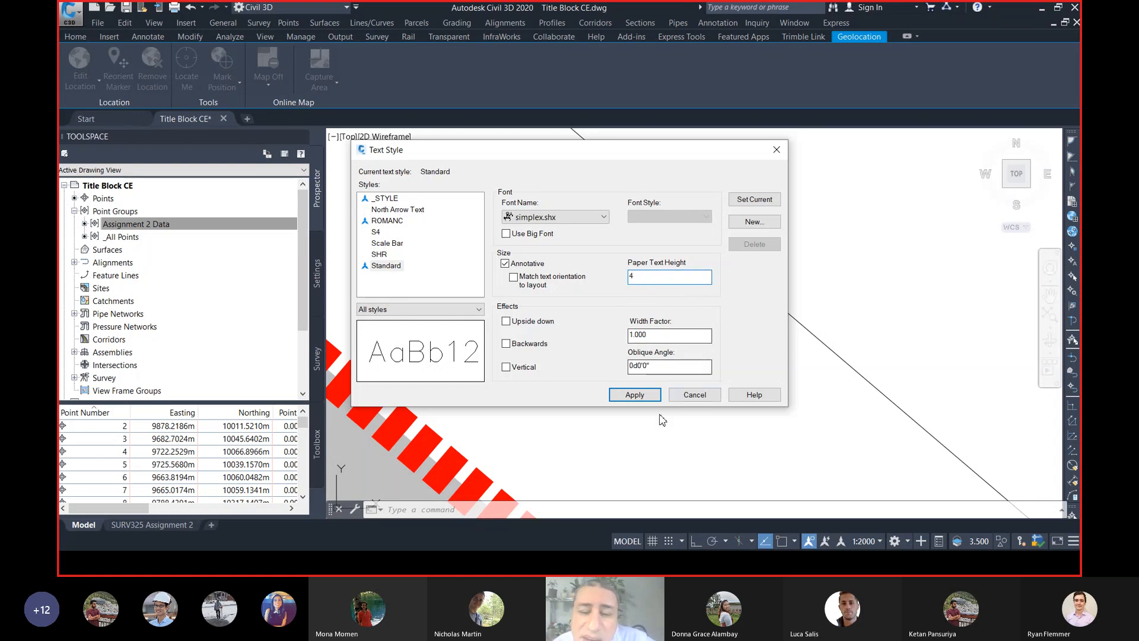
pyautogui.click(643, 396)
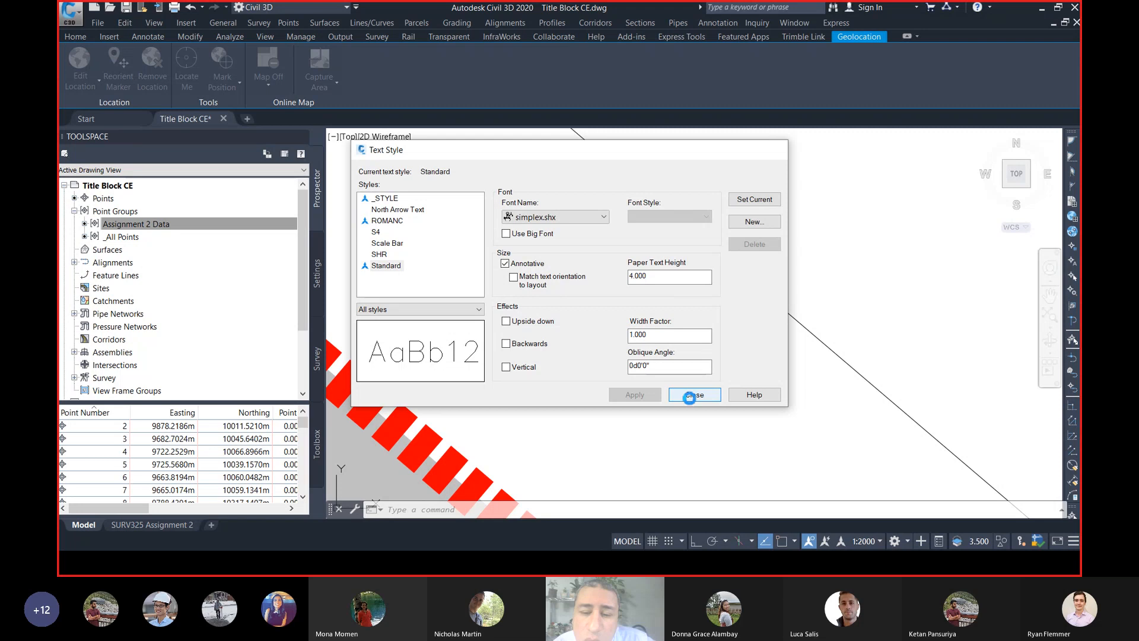
pyautogui.click(692, 393)
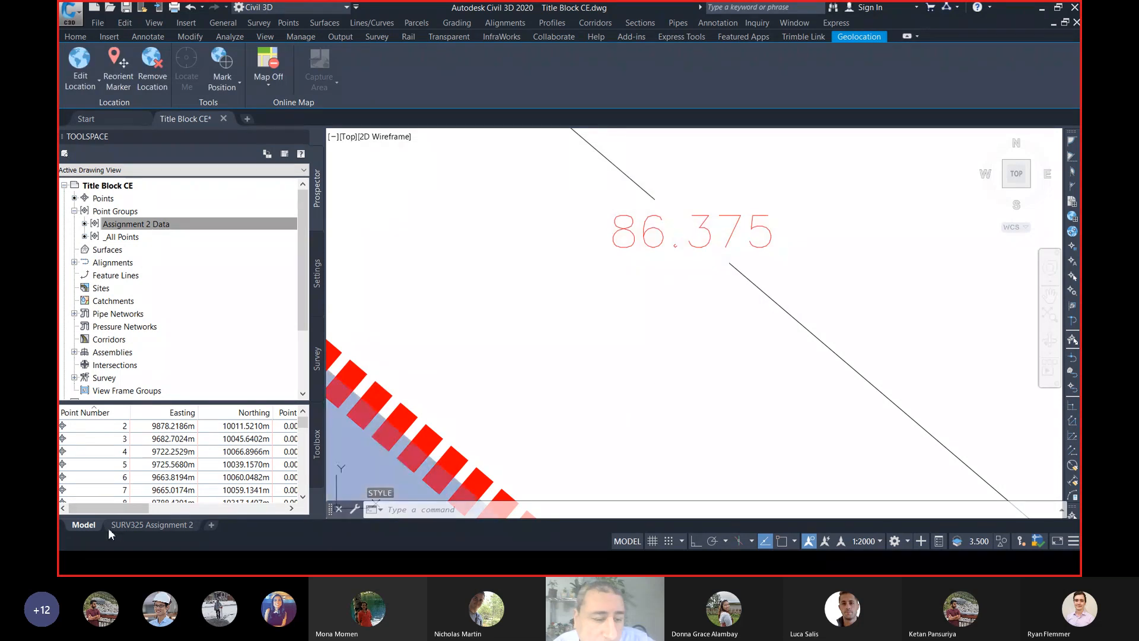
# Examine the building's northeast dimension in the SURV325 Assignment 2 layout
pyautogui.click(125, 527)
pyautogui.scroll(6, 632, 403)
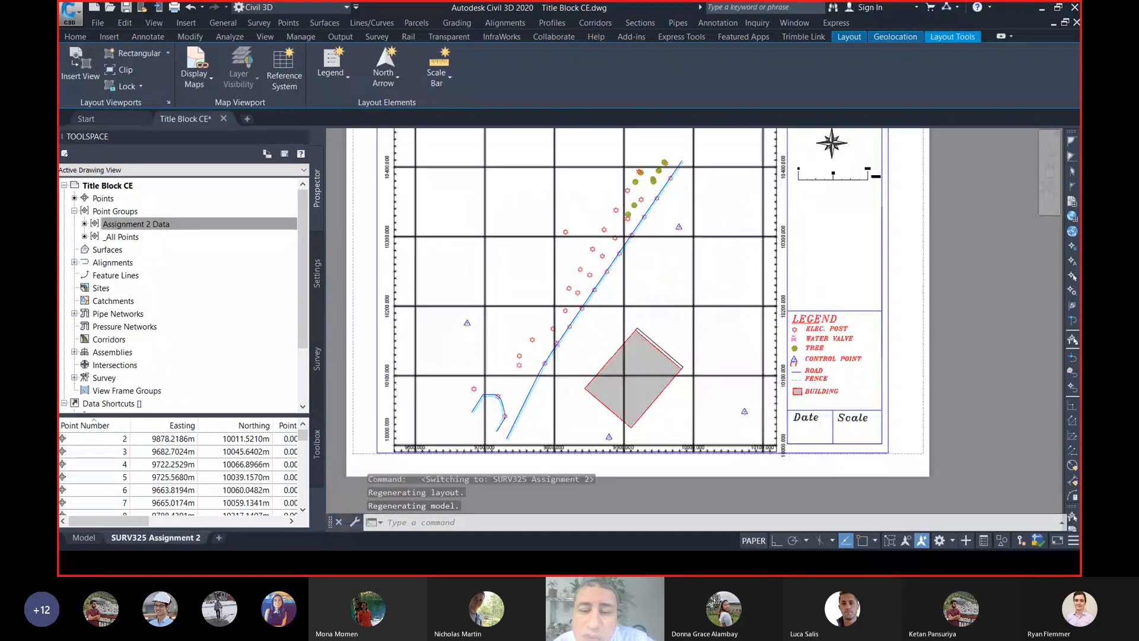
pyautogui.scroll(-2, 656, 373)
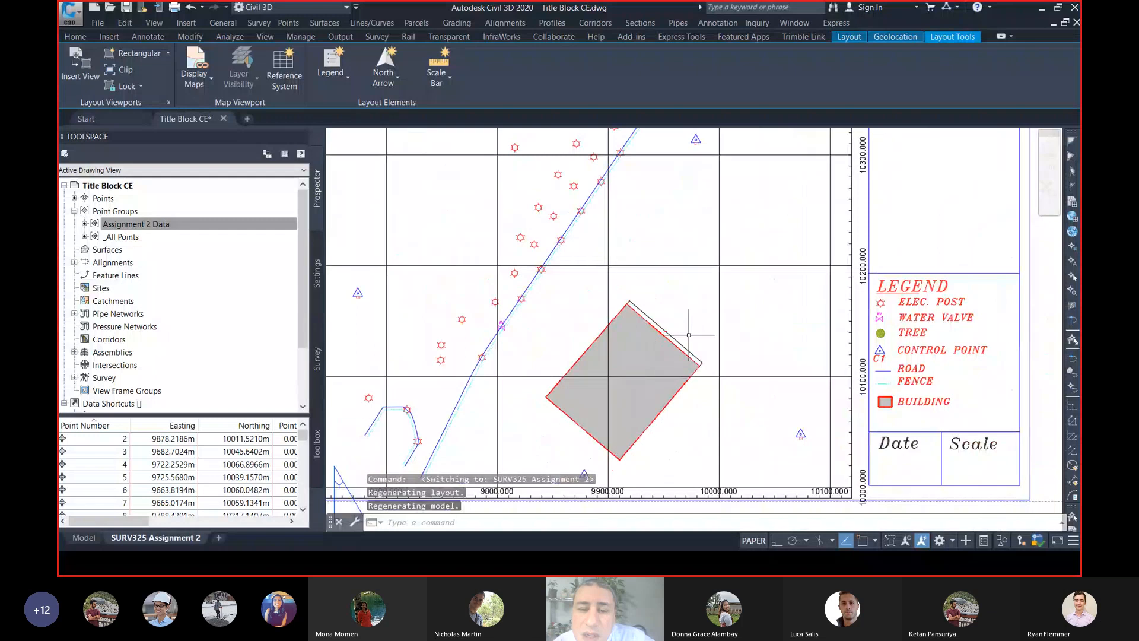
pyautogui.press('Escape')
# Switch to the assignment PDF in Bluebeam Revu, review the dimension and control point table requirements, and return to Civil 3D
pyautogui.hotkey('alt', 'Tab')
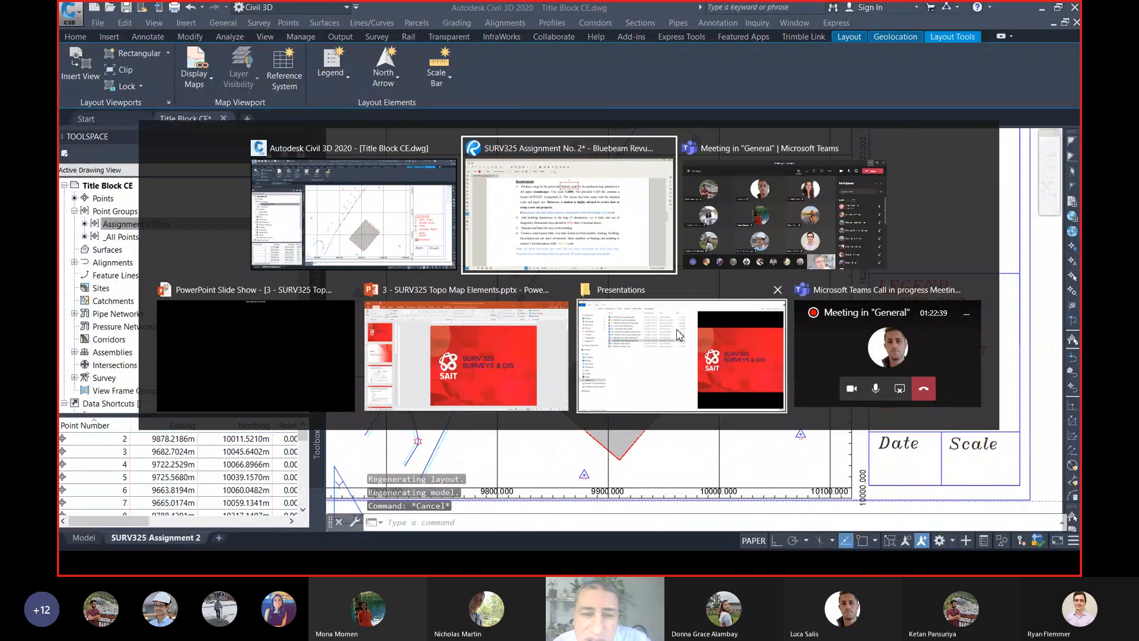
pyautogui.scroll(-2, 617, 314)
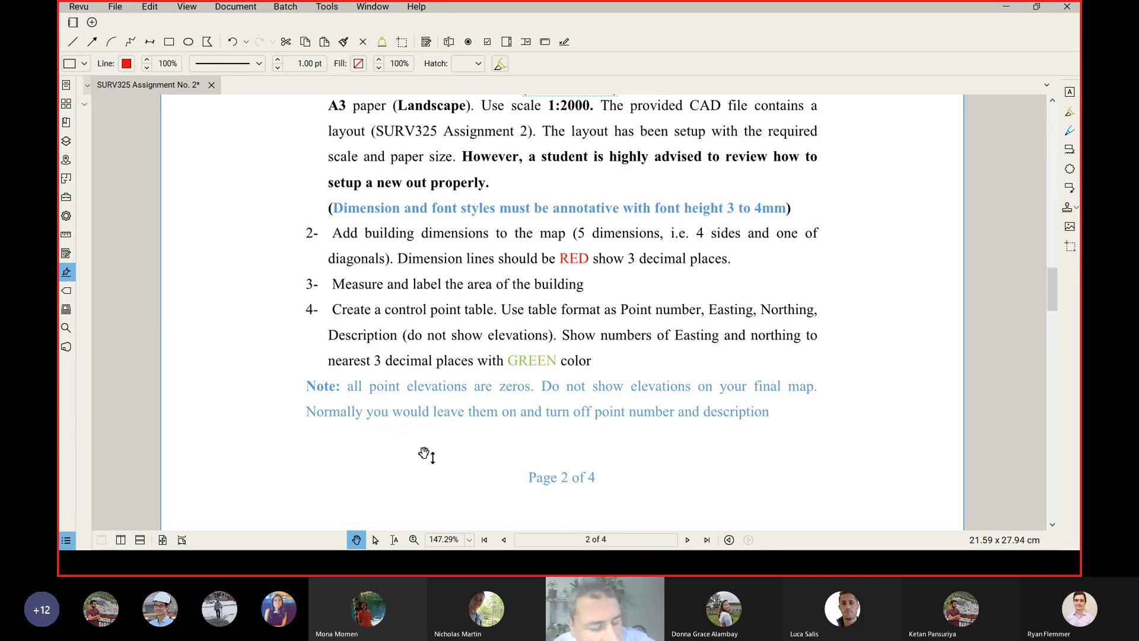
pyautogui.hotkey('alt', 'Tab')
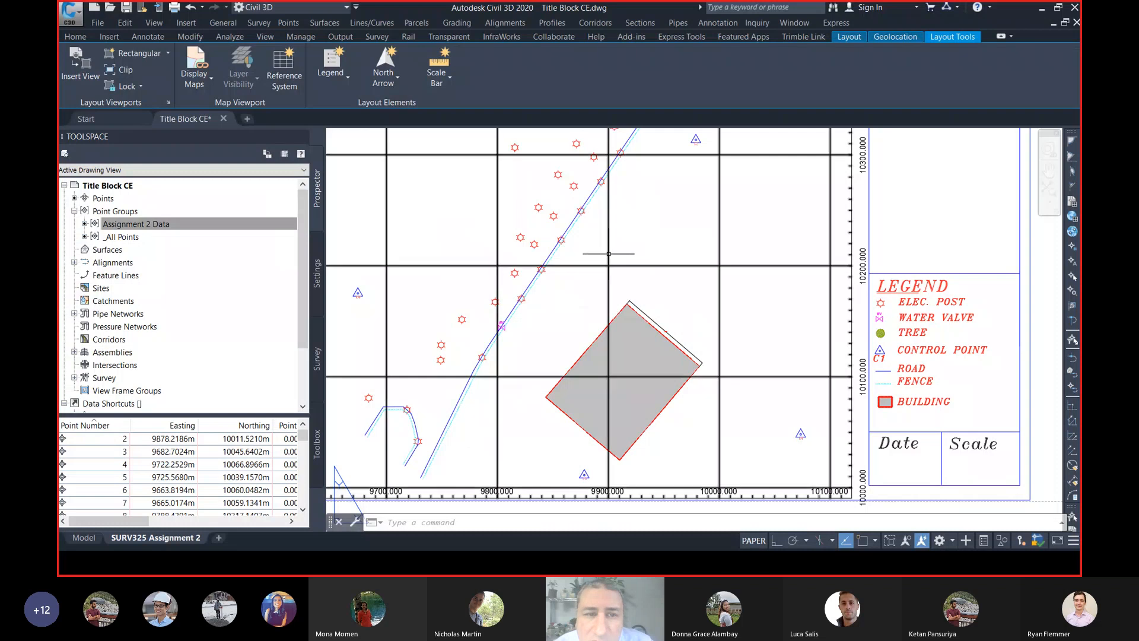
pyautogui.press('Escape')
# Start creating a point table in model space and choose to pick its points in the drawing
pyautogui.click(83, 537)
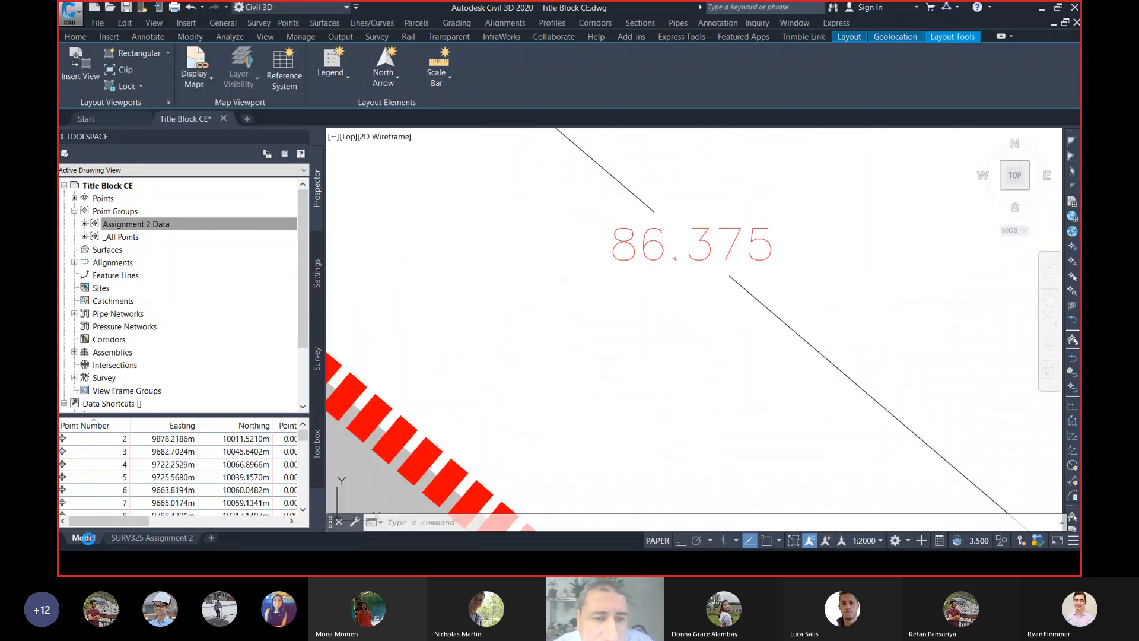
pyautogui.scroll(-2, 433, 222)
pyautogui.click(289, 23)
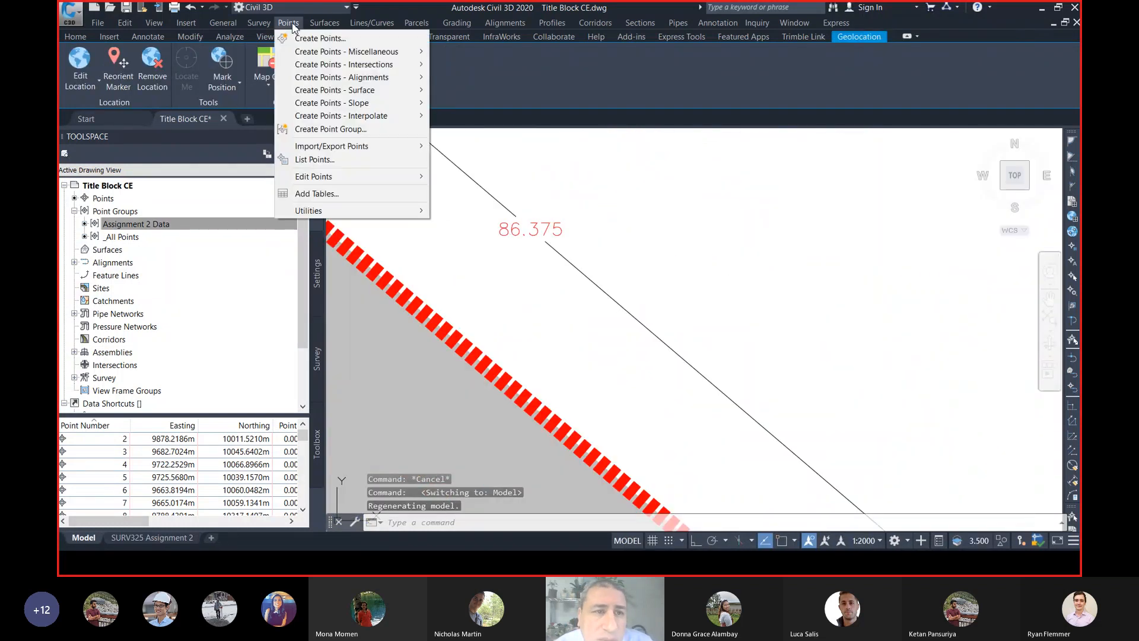
pyautogui.click(348, 195)
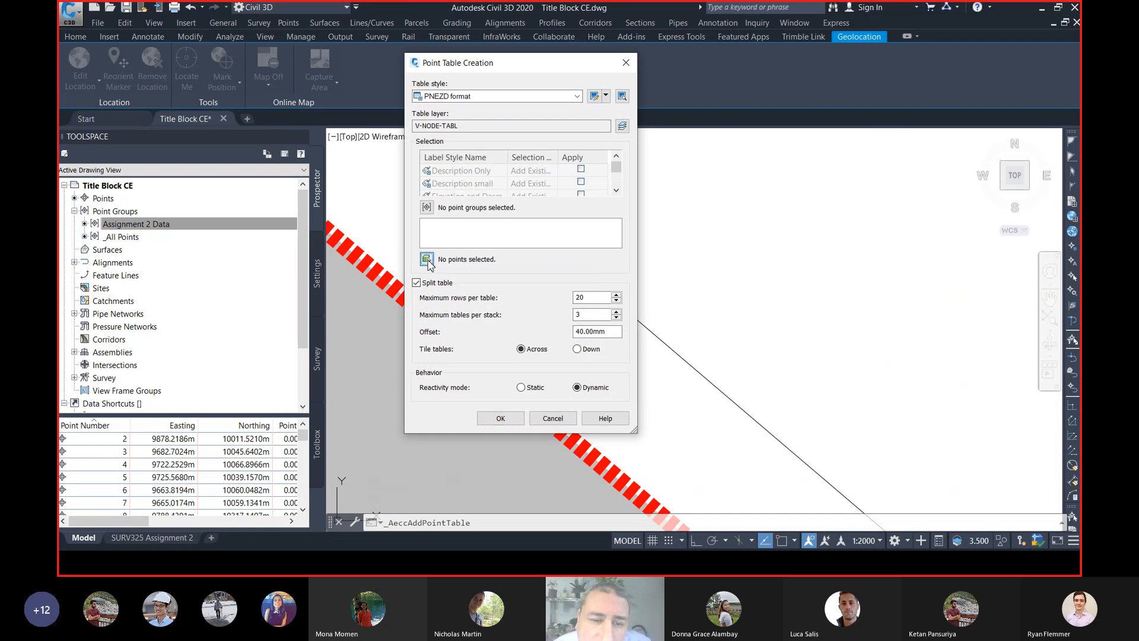
pyautogui.click(427, 260)
# Select control points C1 and C2, south and southeast of the building, for the point table
pyautogui.scroll(-3, 608, 273)
pyautogui.scroll(-3, 608, 273)
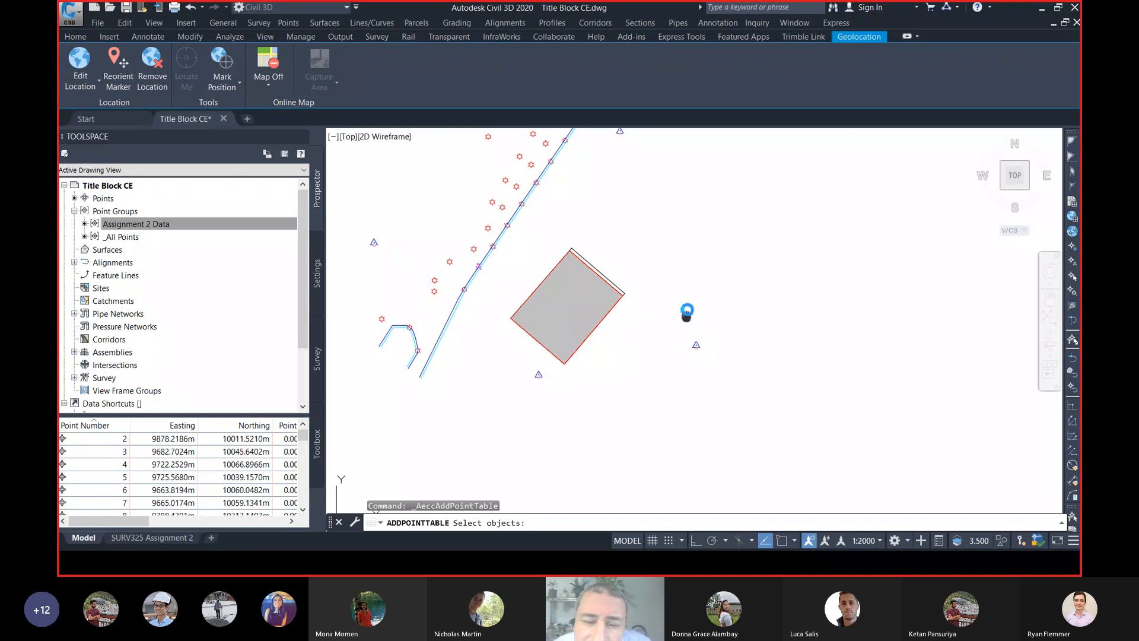
pyautogui.scroll(5, 717, 256)
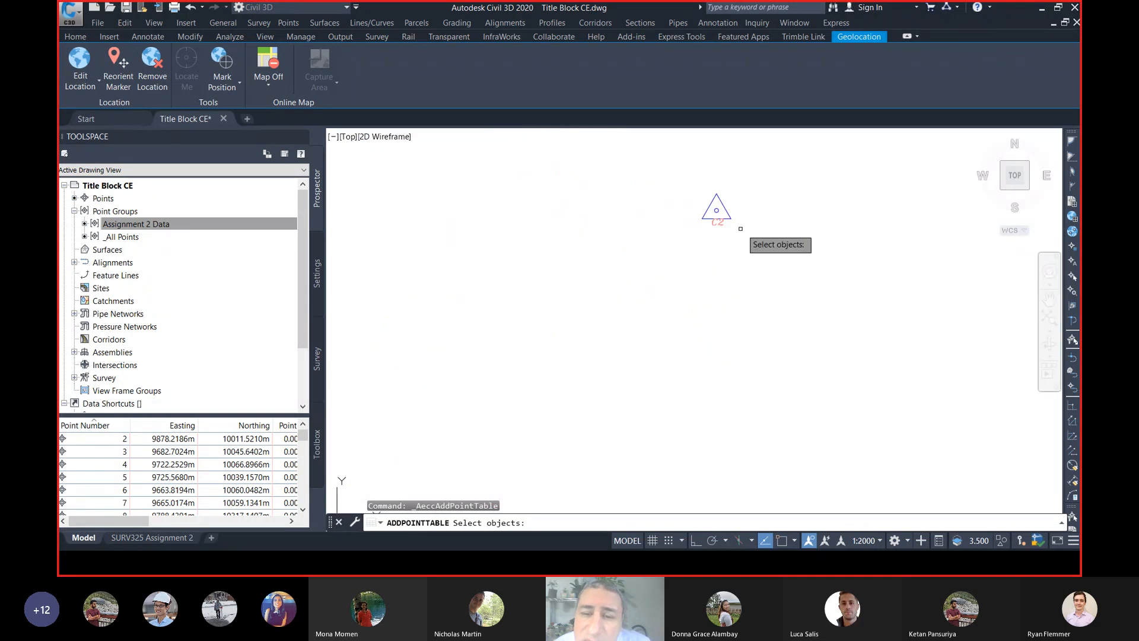
pyautogui.scroll(-3, 524, 308)
pyautogui.scroll(5, 622, 292)
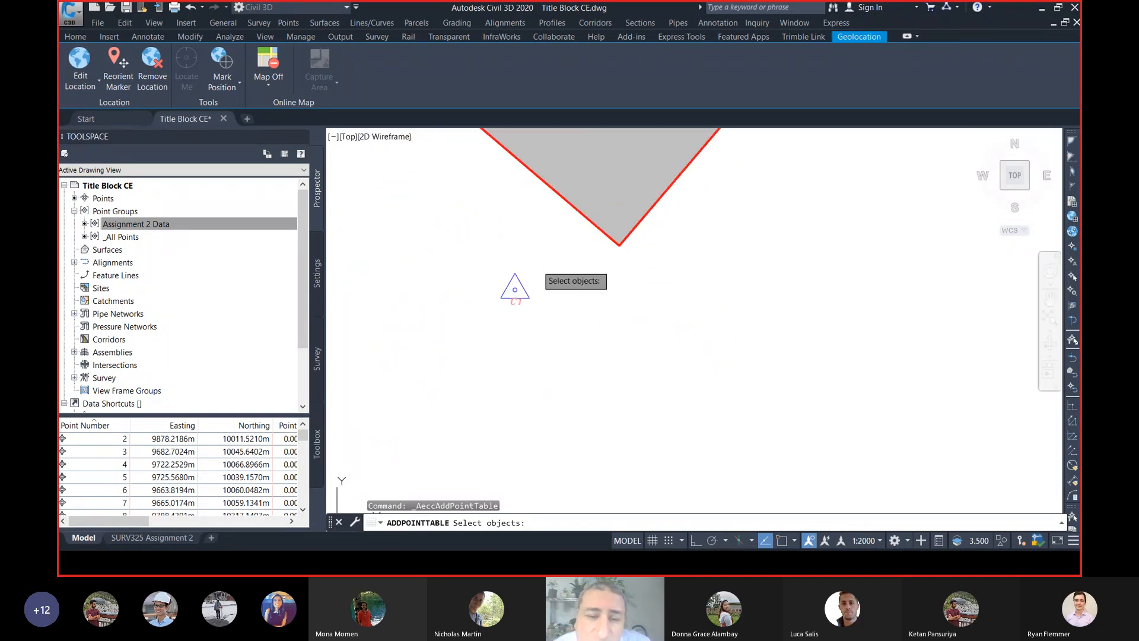
pyautogui.click(535, 264)
pyautogui.click(478, 331)
pyautogui.scroll(-5, 710, 294)
pyautogui.moveTo(817, 278); pyautogui.dragTo(782, 302, button='middle')
pyautogui.scroll(6, 782, 301)
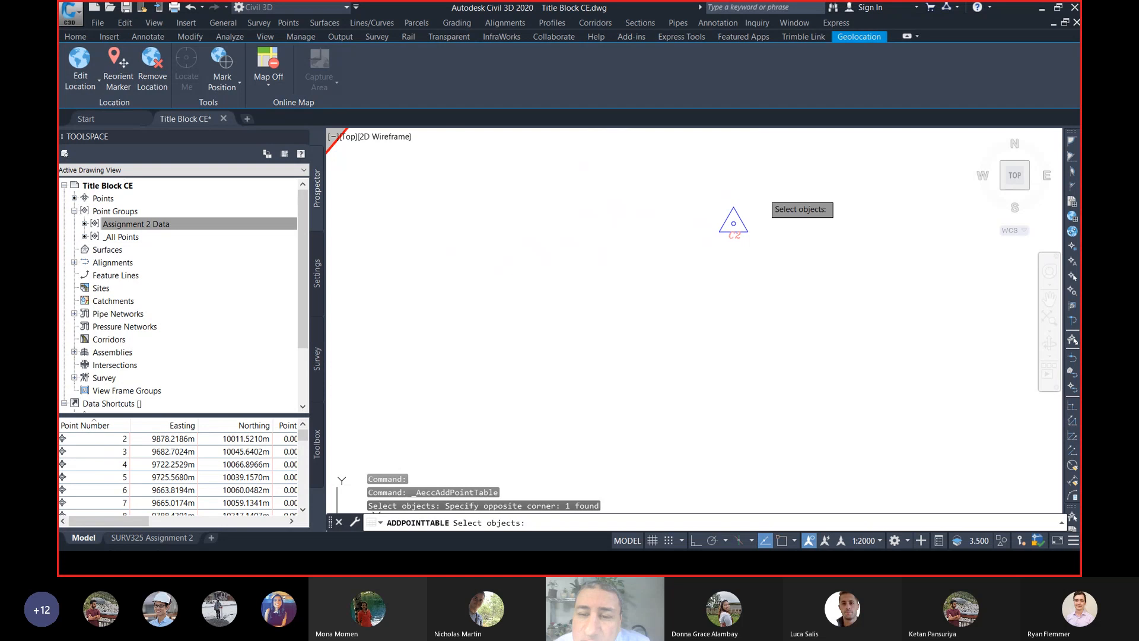
pyautogui.click(763, 193)
pyautogui.click(668, 301)
# Add the two northern control points, C3 and C4, to the point table selection and finish selecting
pyautogui.scroll(-4, 669, 301)
pyautogui.moveTo(569, 248); pyautogui.dragTo(648, 301, button='middle')
pyautogui.scroll(1, 553, 281)
pyautogui.scroll(2, 564, 284)
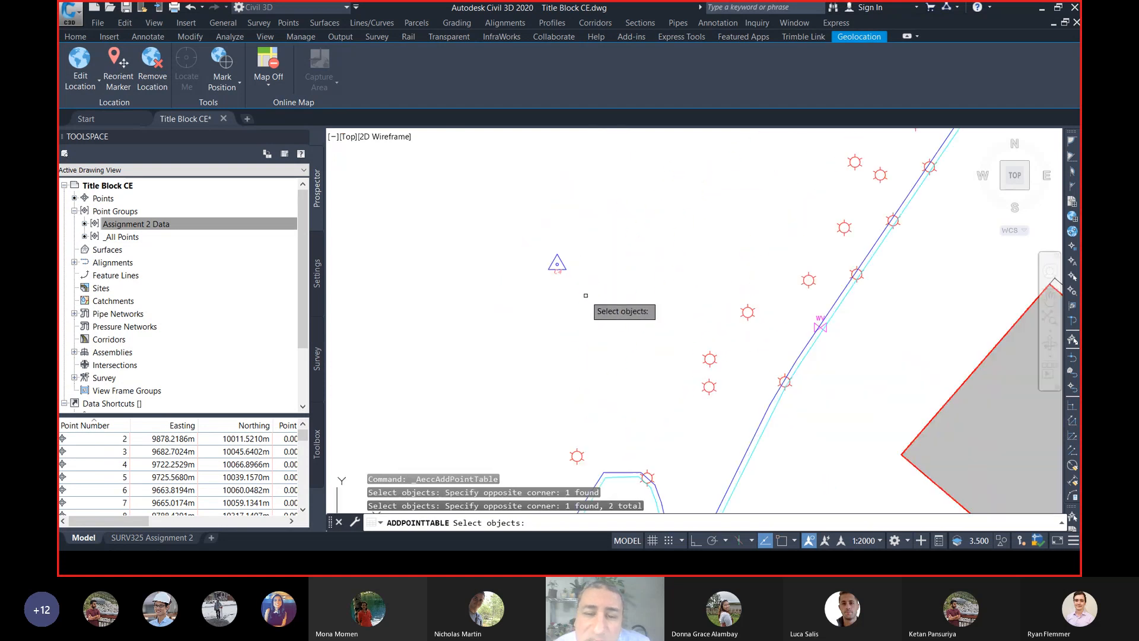
pyautogui.moveTo(852, 225); pyautogui.dragTo(624, 330, button='middle')
pyautogui.scroll(-2, 721, 296)
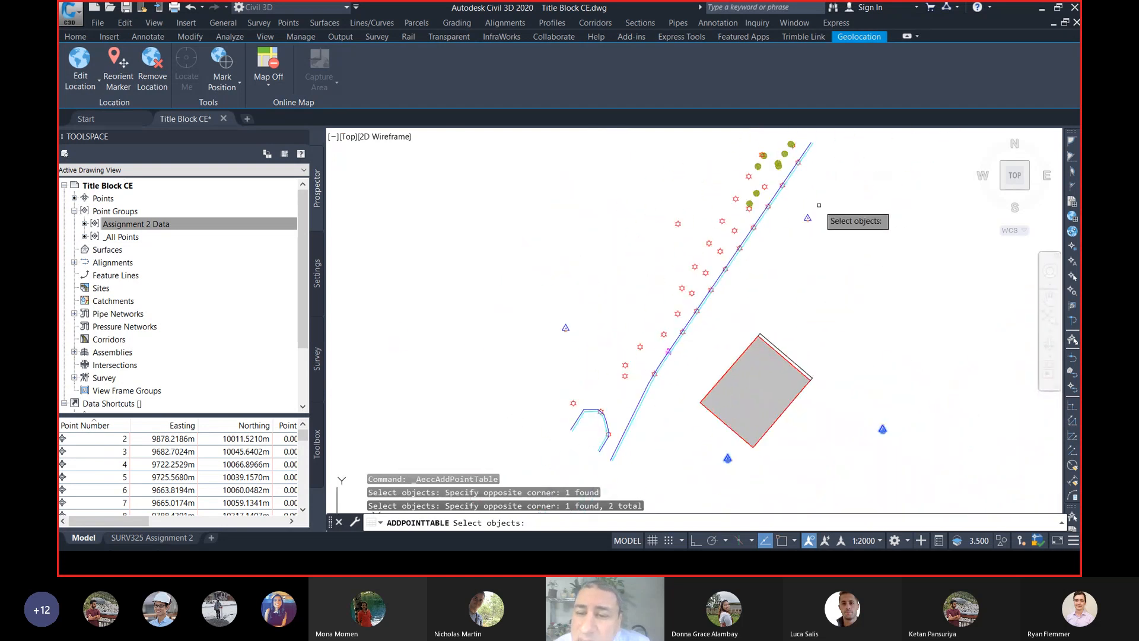
pyautogui.click(817, 205)
pyautogui.click(786, 241)
pyautogui.click(571, 293)
pyautogui.click(557, 340)
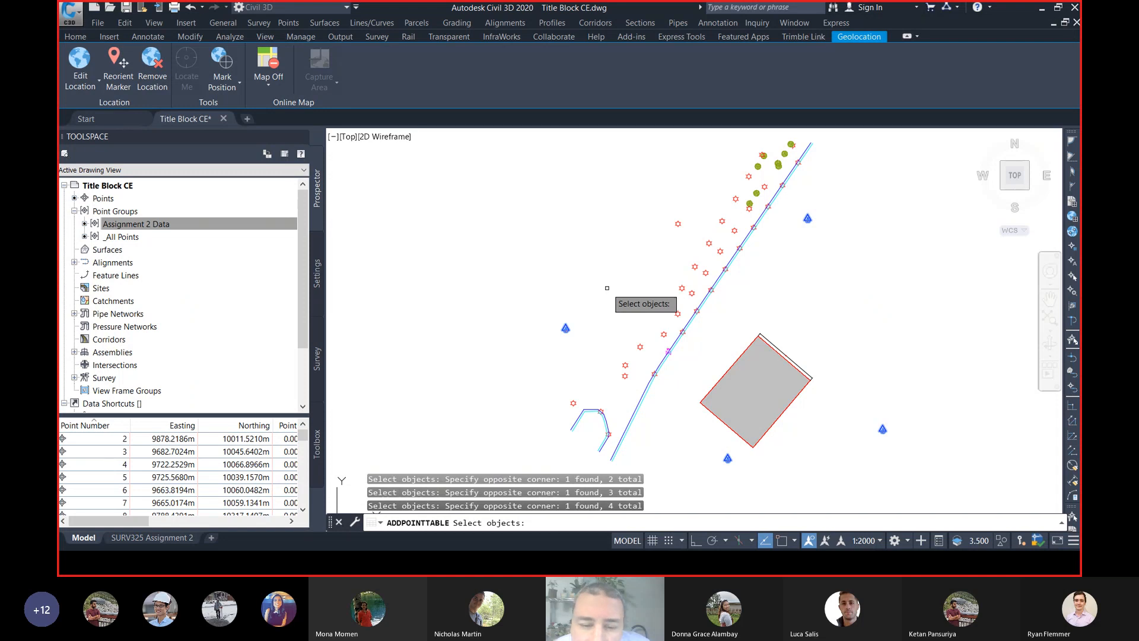
pyautogui.press('Return')
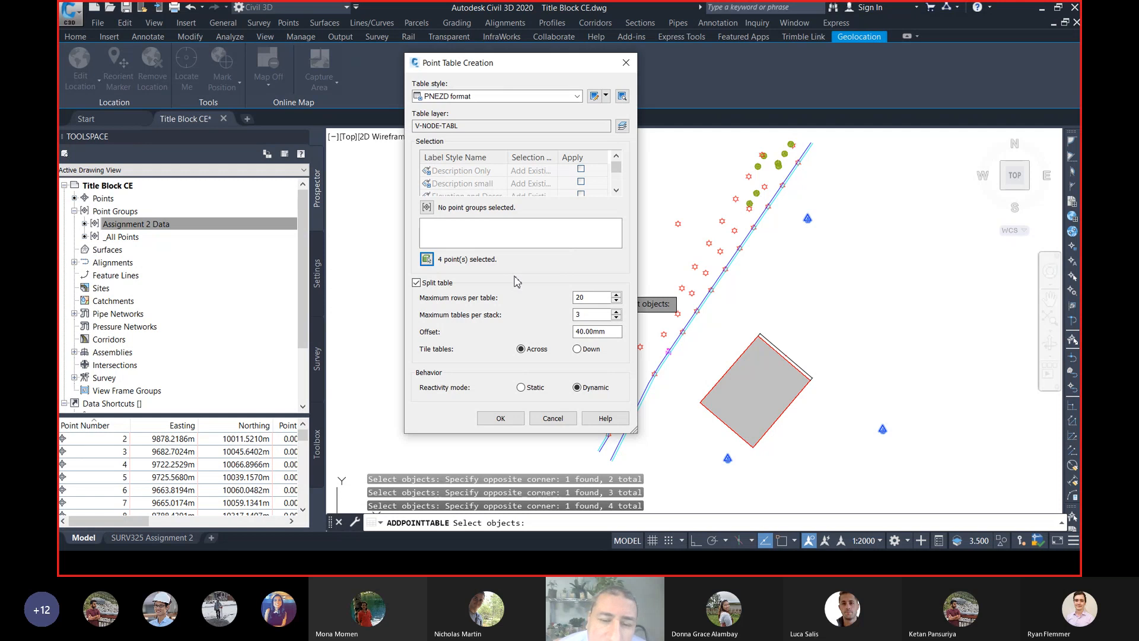
# Create the point table in PNEZD format and place it in the open area northwest of the road line
pyautogui.click(500, 418)
pyautogui.scroll(-5, 747, 341)
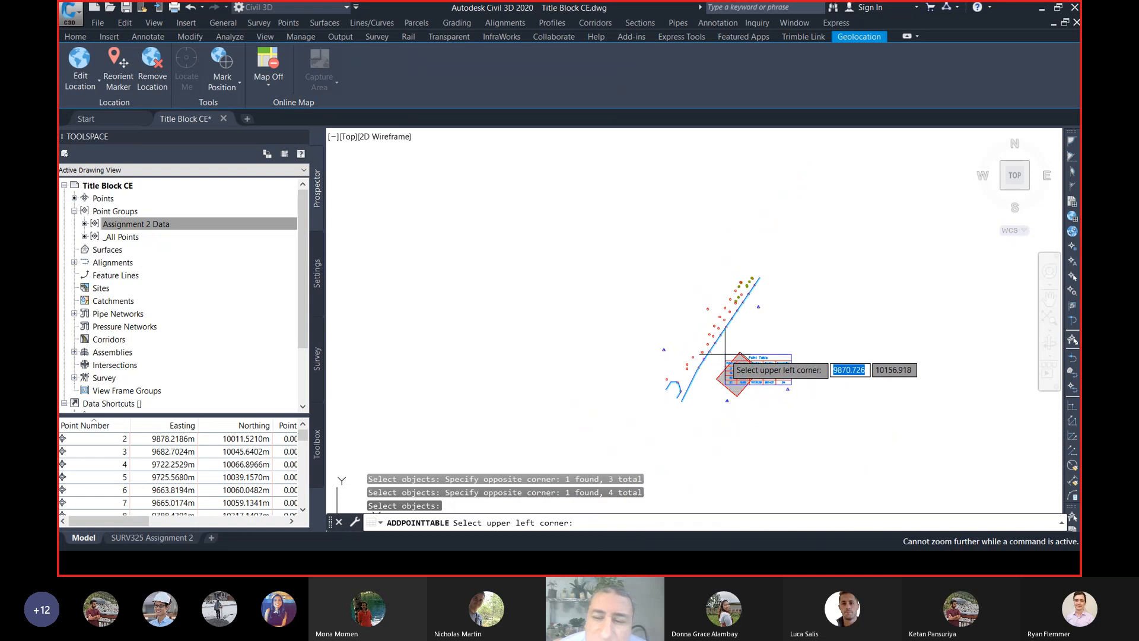
pyautogui.moveTo(746, 342); pyautogui.dragTo(669, 287, button='middle')
pyautogui.scroll(5, 680, 288)
pyautogui.scroll(-5, 683, 288)
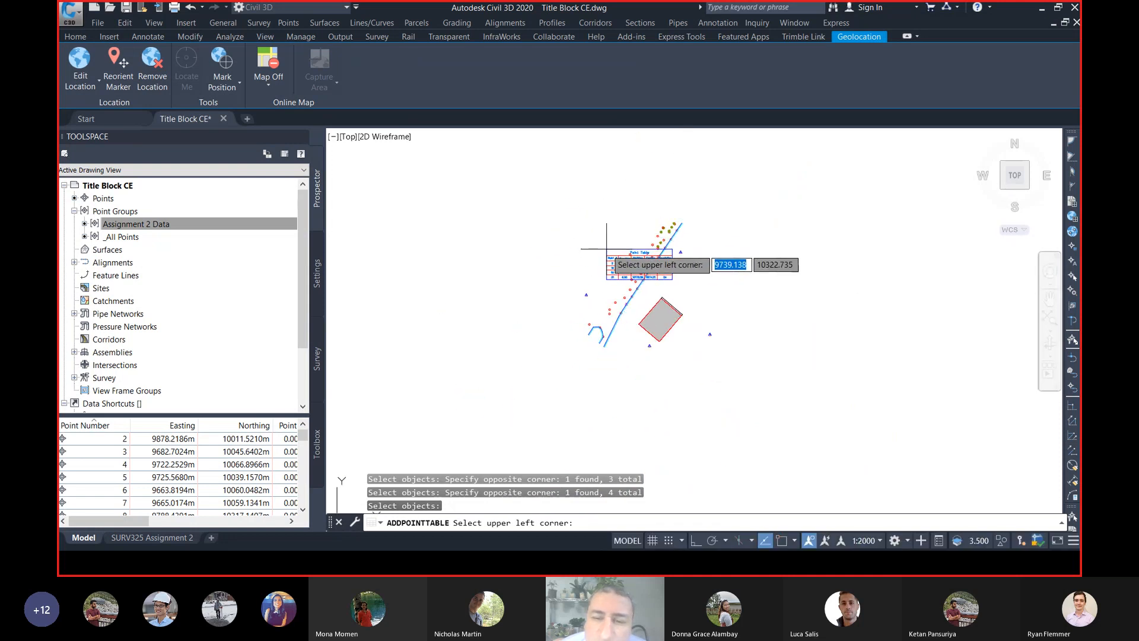
pyautogui.scroll(6, 607, 249)
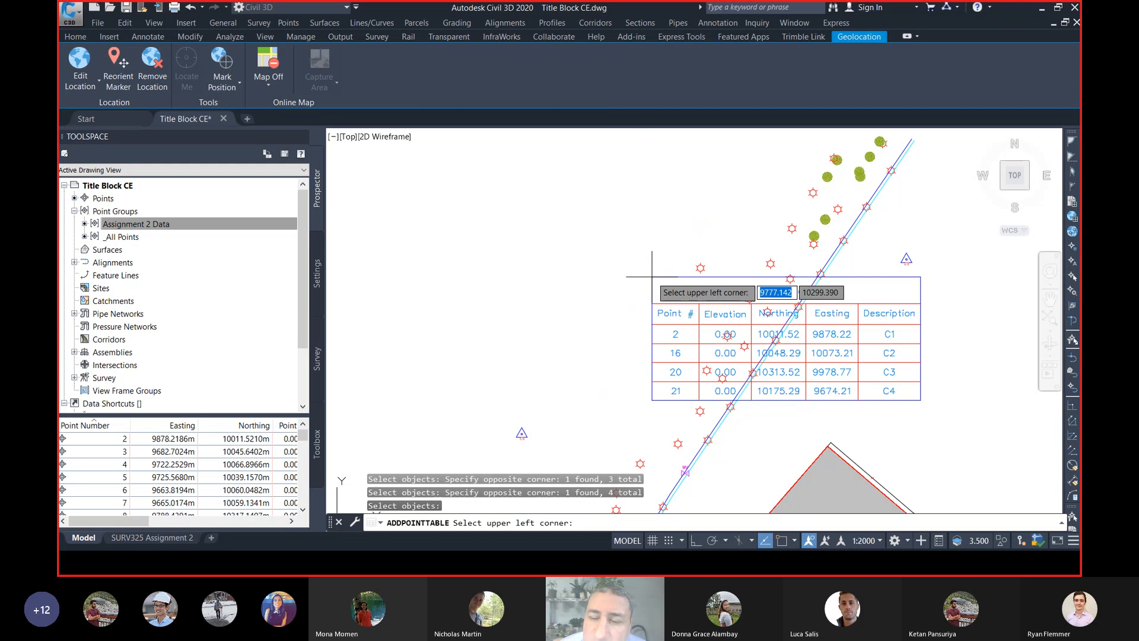
pyautogui.scroll(-5, 652, 277)
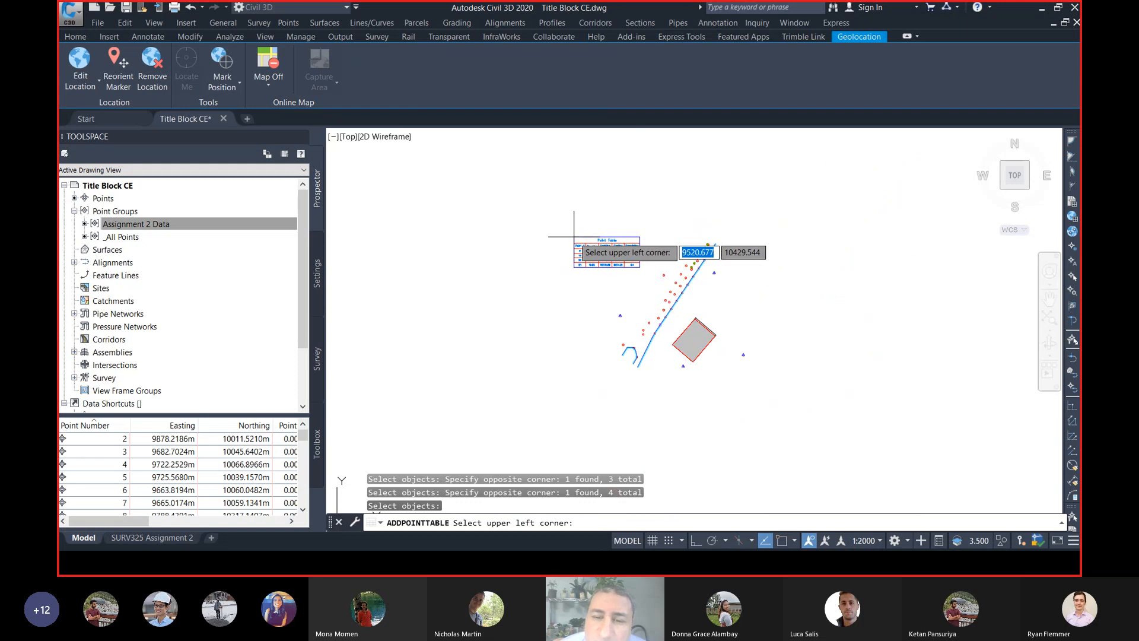
pyautogui.click(577, 227)
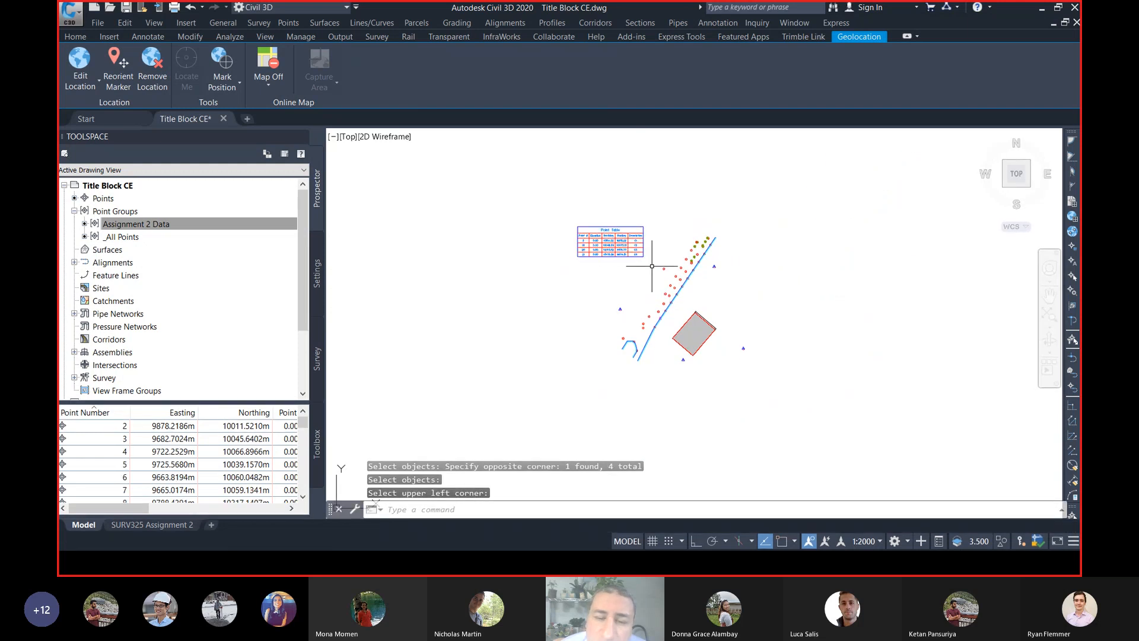
# Check the point table's position in the SURV325 Assignment 2 layout and return to model space
pyautogui.click(158, 526)
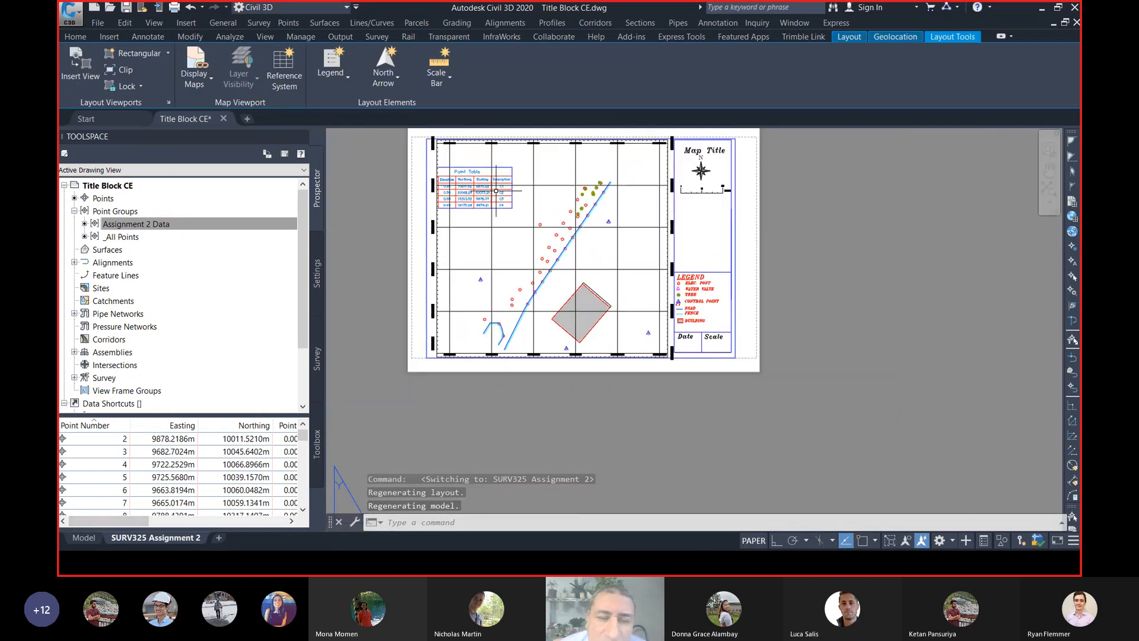
pyautogui.moveTo(496, 191); pyautogui.dragTo(537, 231, button='middle')
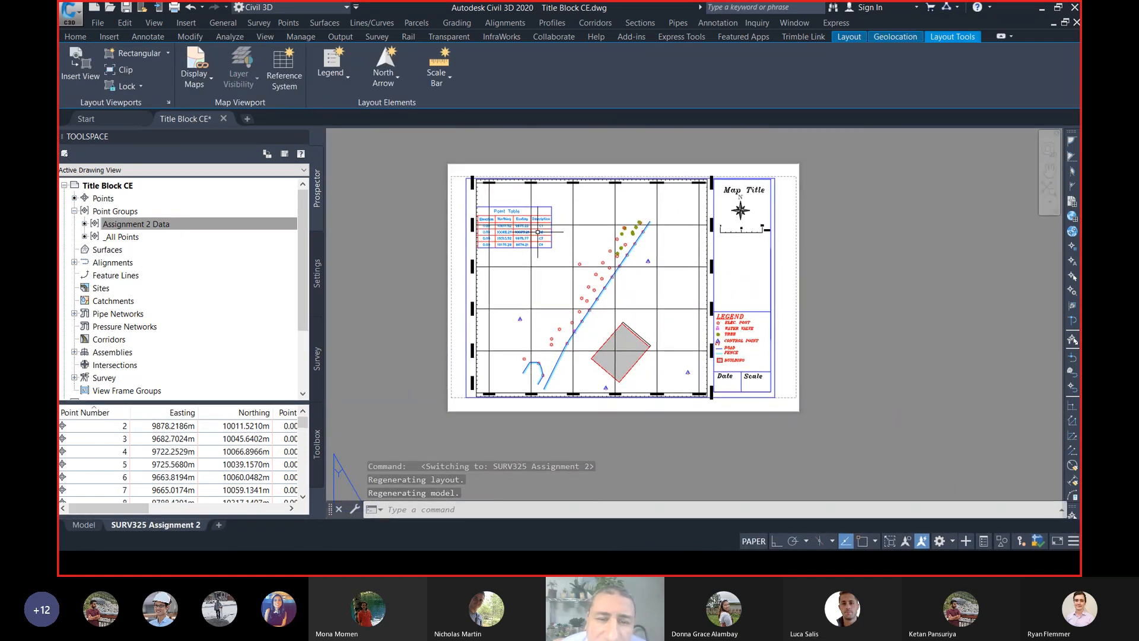
pyautogui.scroll(4, 494, 218)
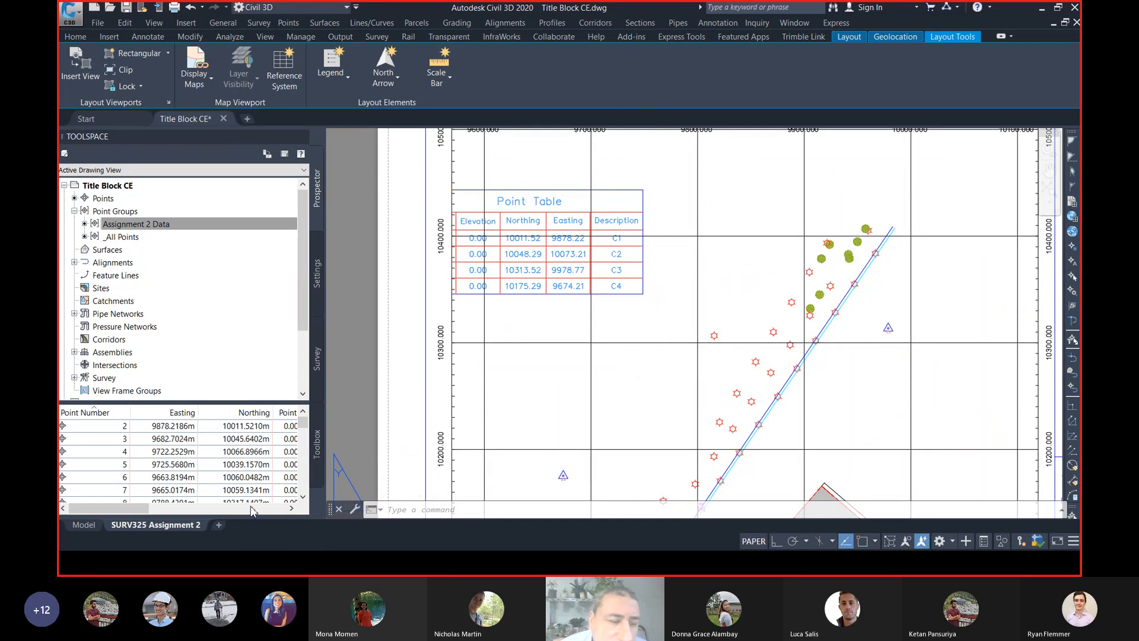
pyautogui.click(84, 525)
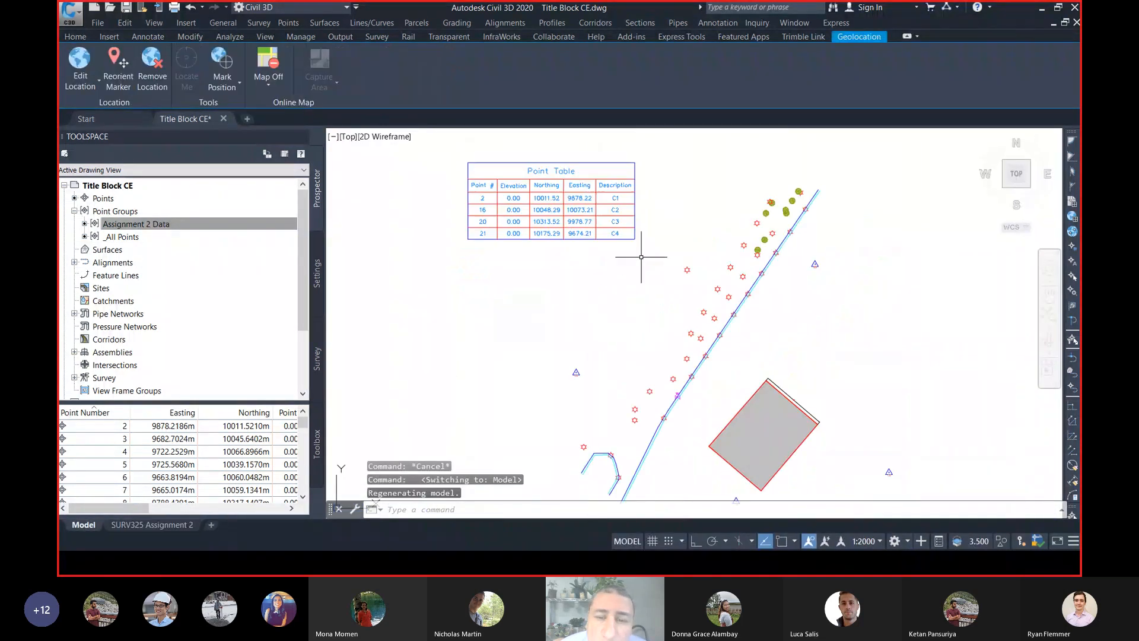
pyautogui.click(617, 211)
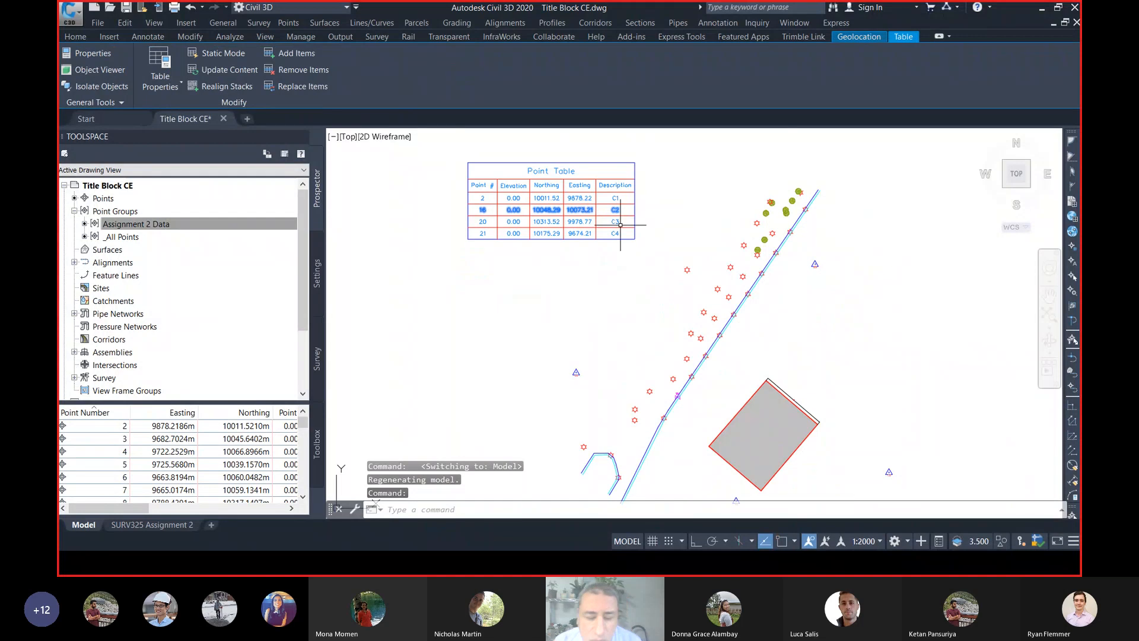
pyautogui.write('m')
pyautogui.press('Return')
pyautogui.click(622, 237)
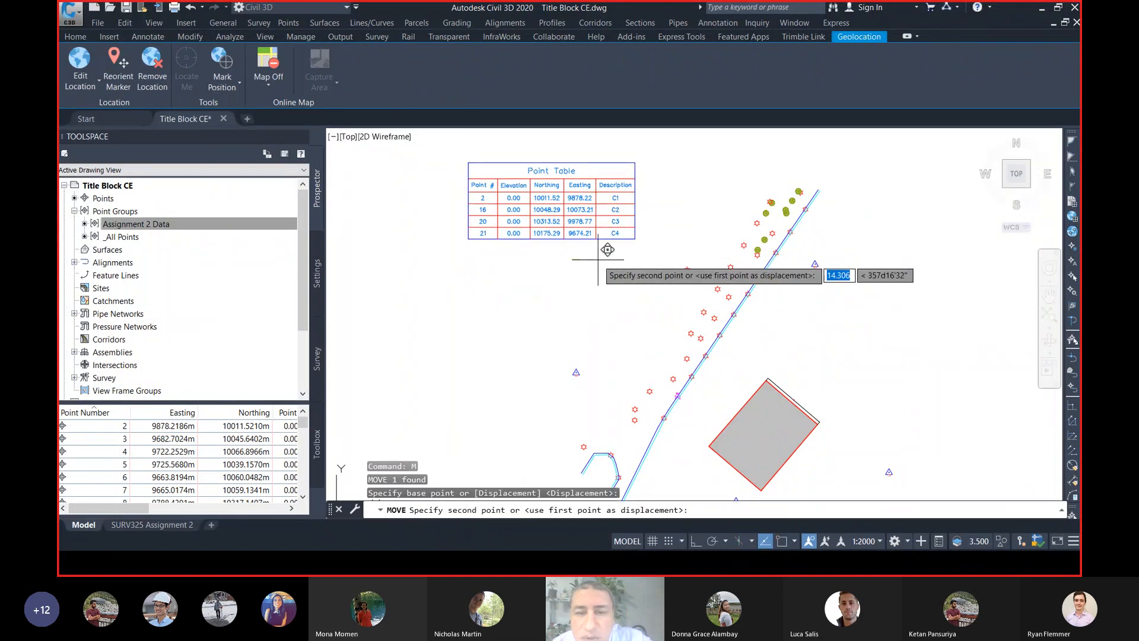
pyautogui.press('Escape')
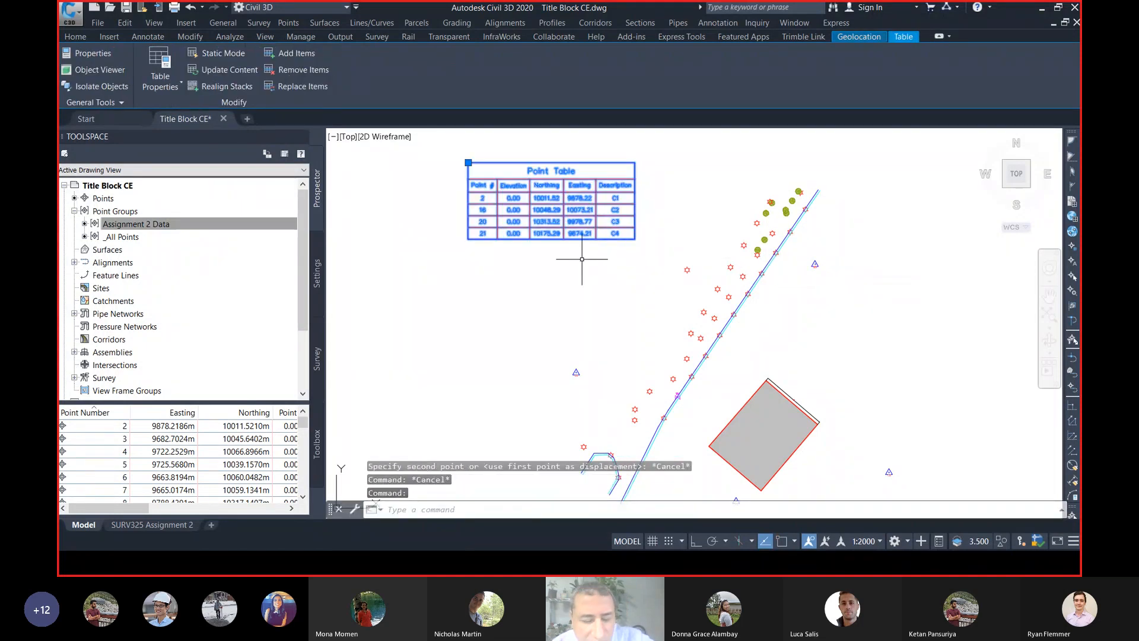
# Move the point table about 48 m east in model space
pyautogui.press('Return')
pyautogui.click(564, 261)
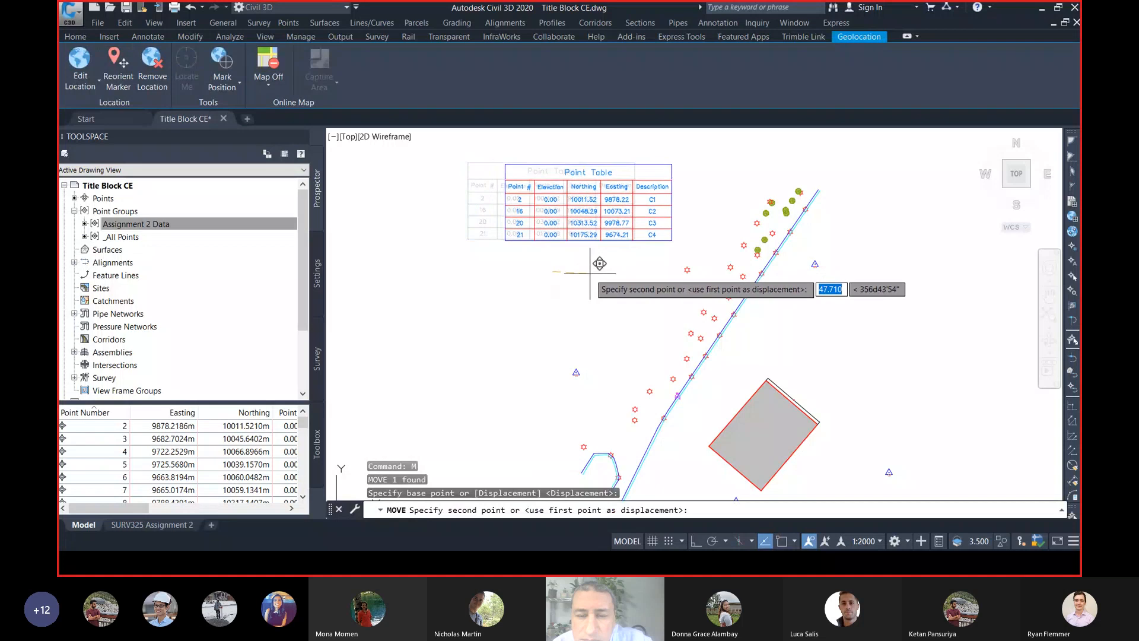
pyautogui.click(601, 264)
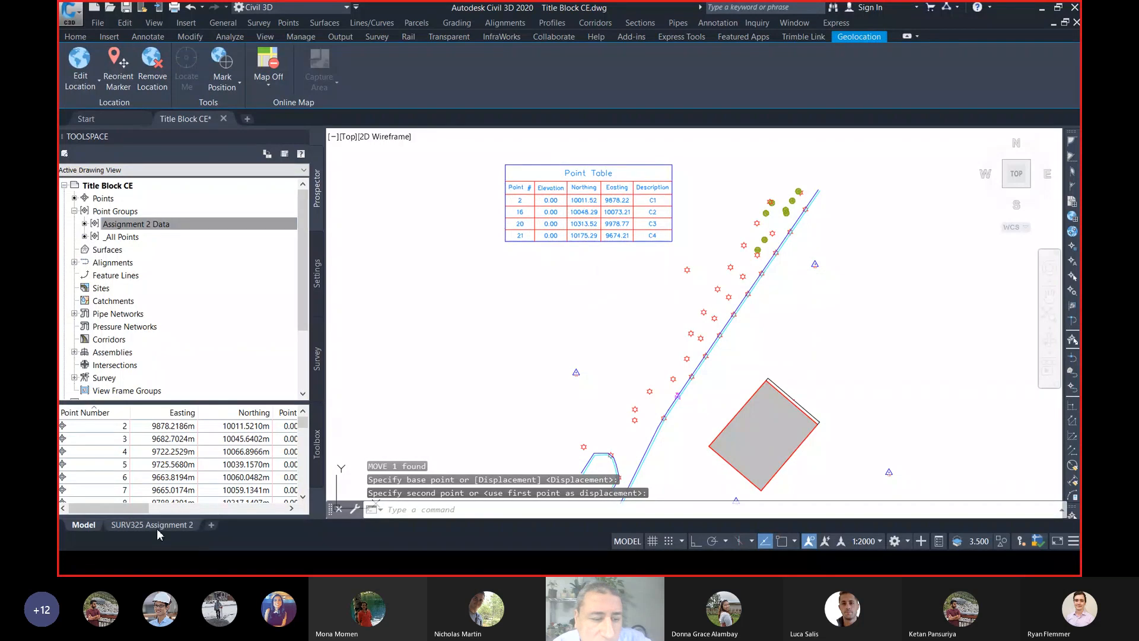
# Check the moved point table in the SURV325 Assignment 2 layout, and examine its columns up close in model space
pyautogui.click(191, 521)
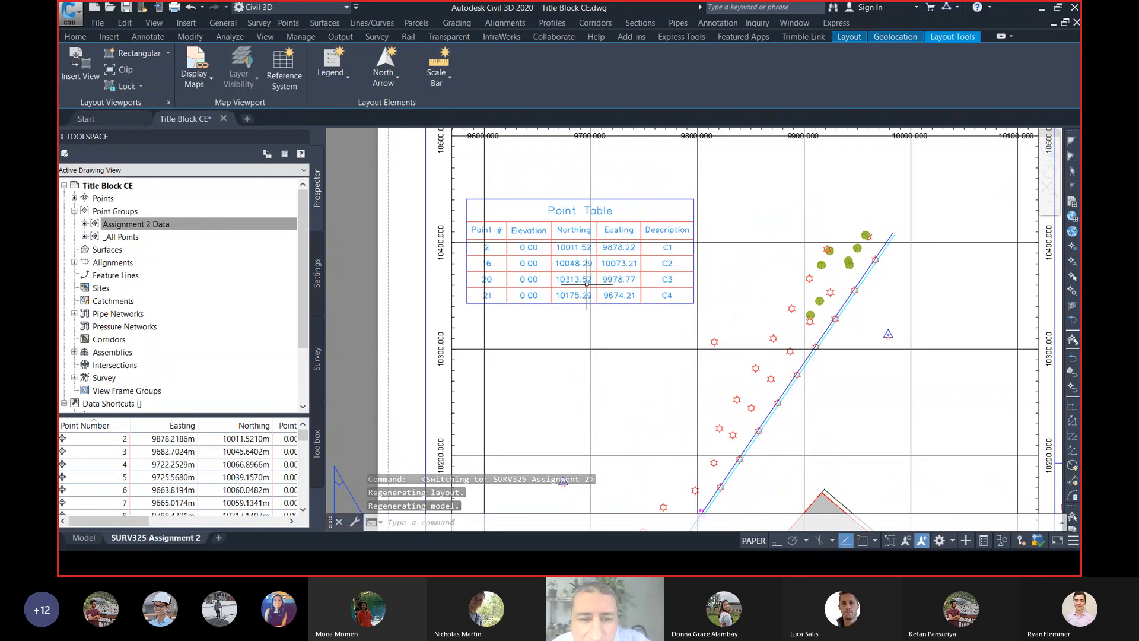
pyautogui.click(84, 537)
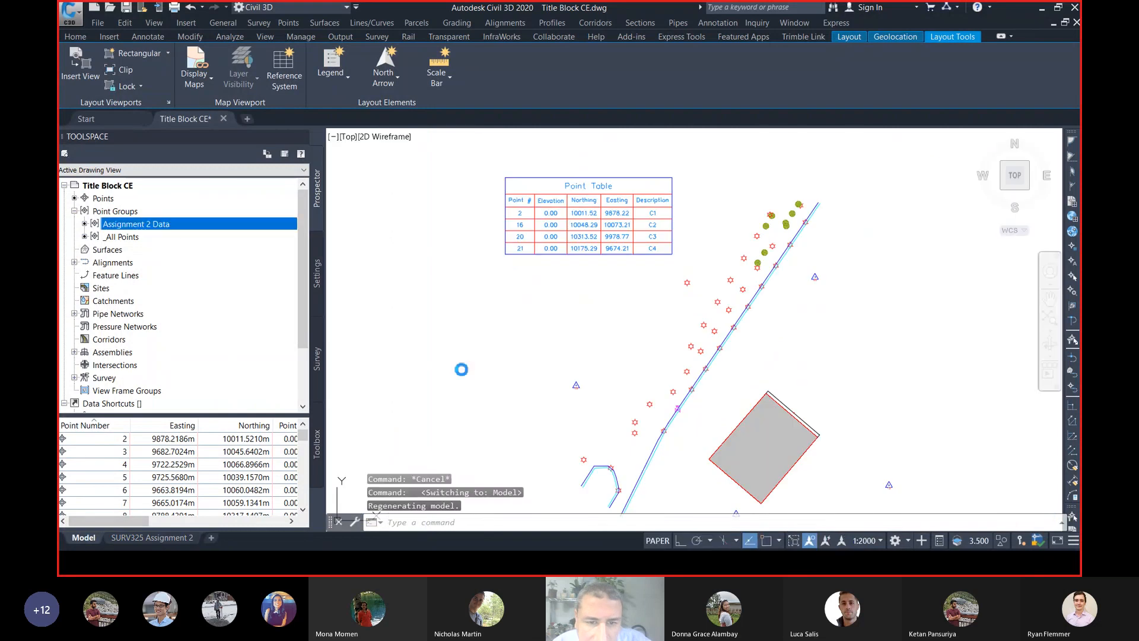
pyautogui.scroll(4, 570, 211)
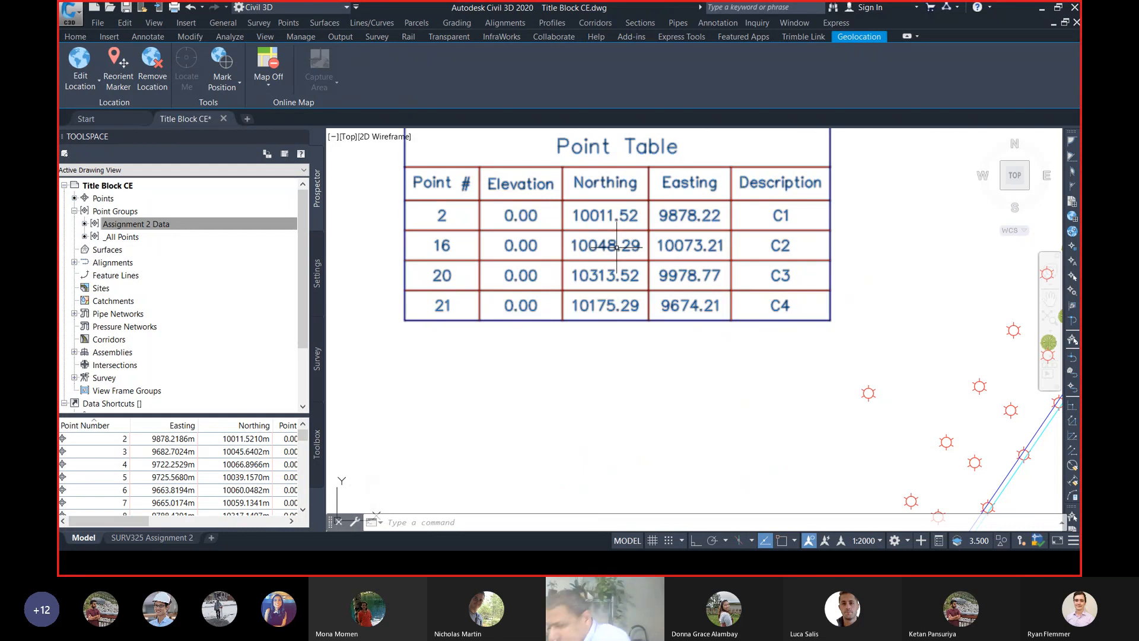
pyautogui.moveTo(662, 236); pyautogui.dragTo(662, 288, button='middle')
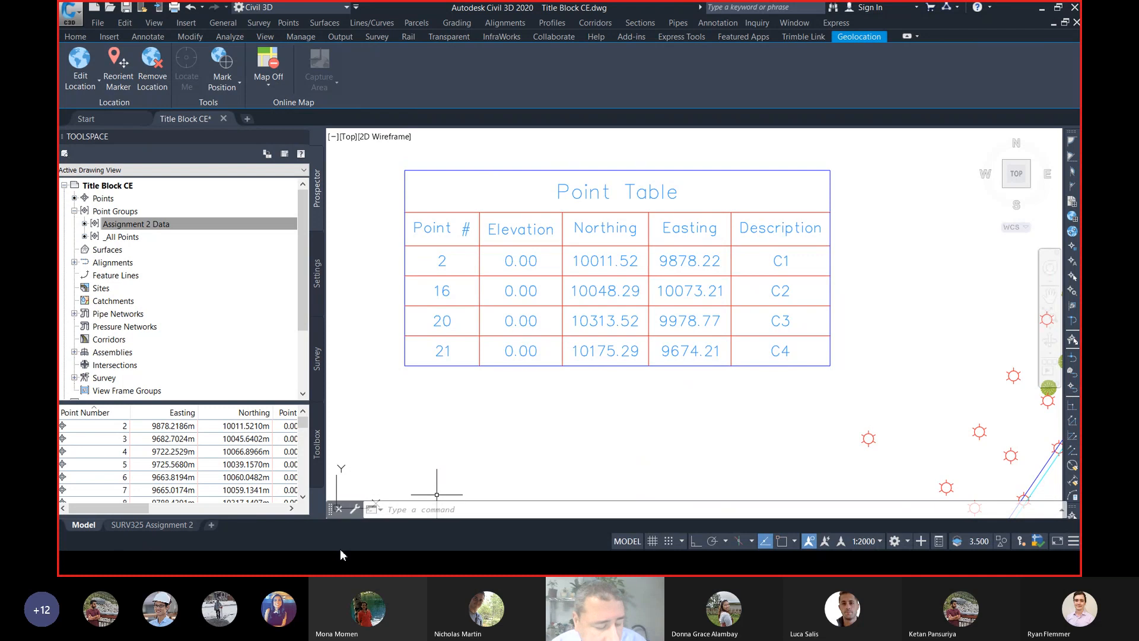
# Switch to the assignment PDF in Bluebeam Revu, review the control point table's column, decimal and color requirements, and return to Civil 3D
pyautogui.press('super')
pyautogui.click(305, 566)
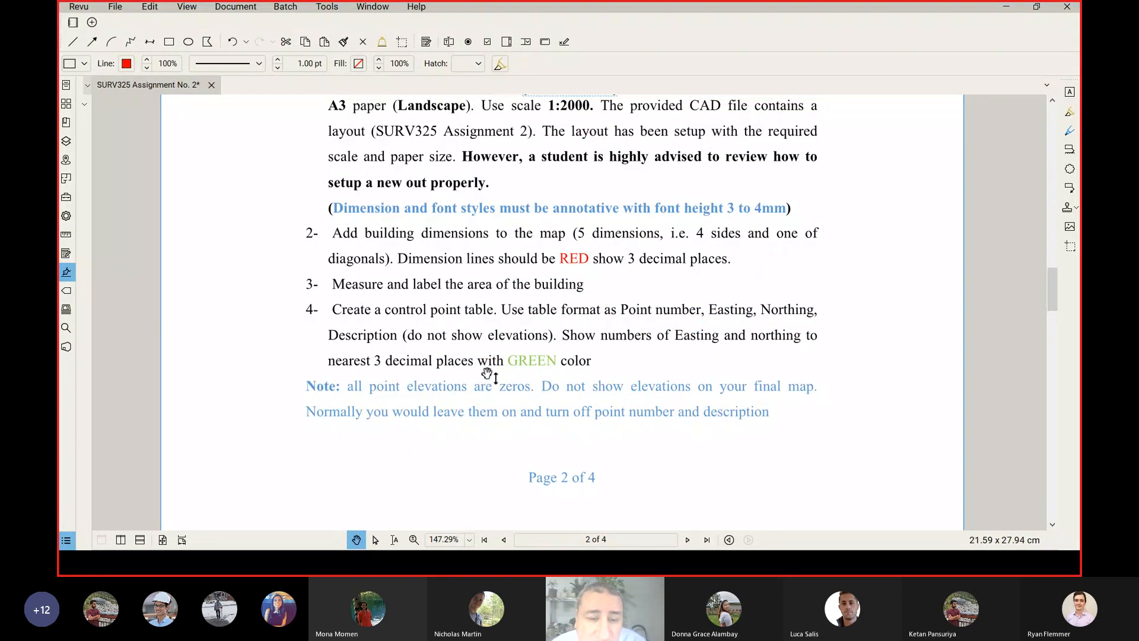
pyautogui.scroll(4, 534, 361)
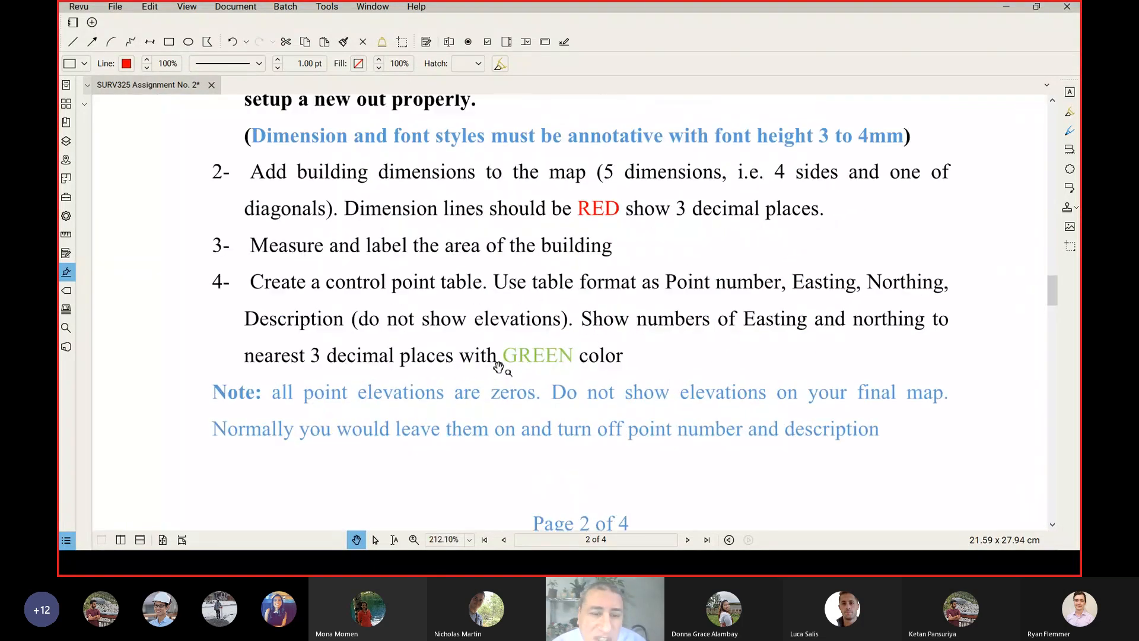
pyautogui.scroll(-1, 587, 344)
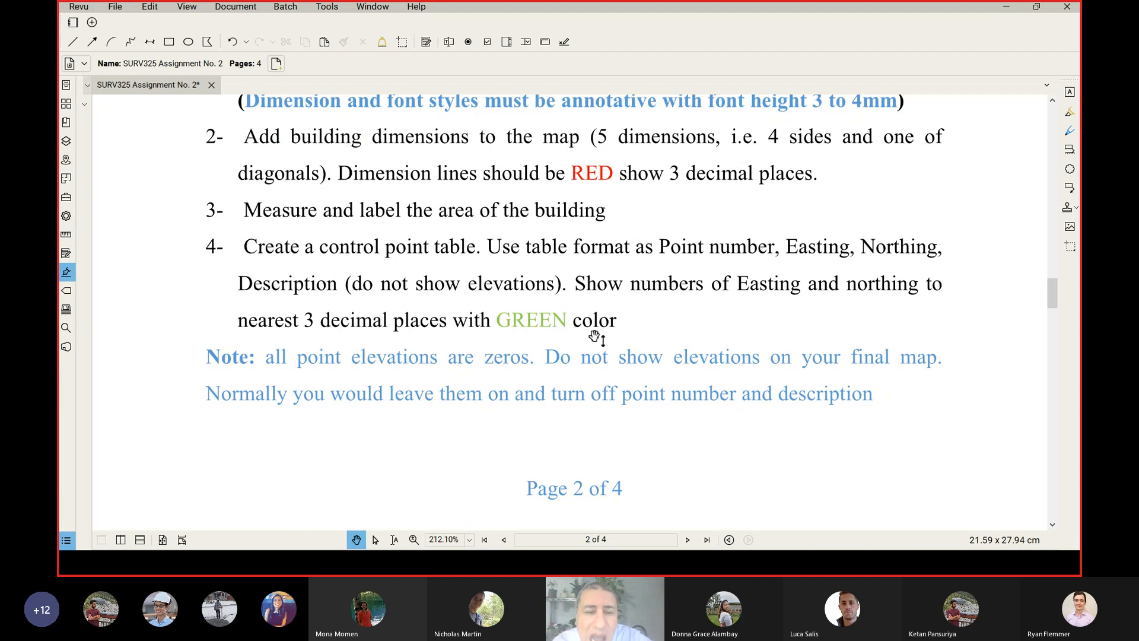
pyautogui.hotkey('alt', 'Tab')
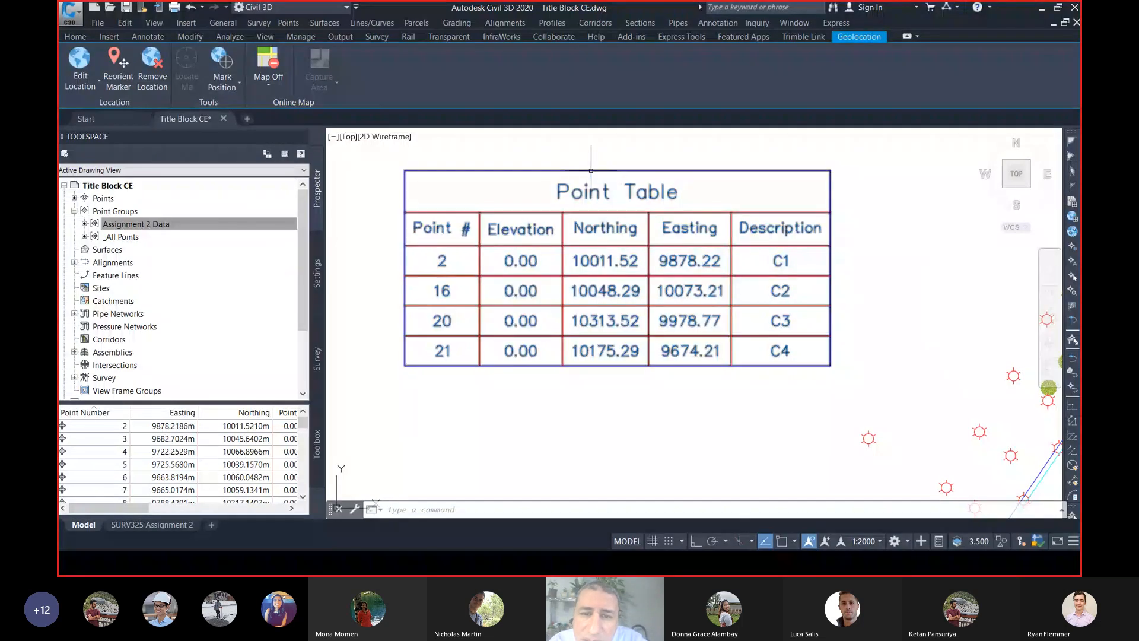
# Copy the point table's PNEZD format style and name the copy with the author's first name followed by "Table Format"
pyautogui.click(590, 170)
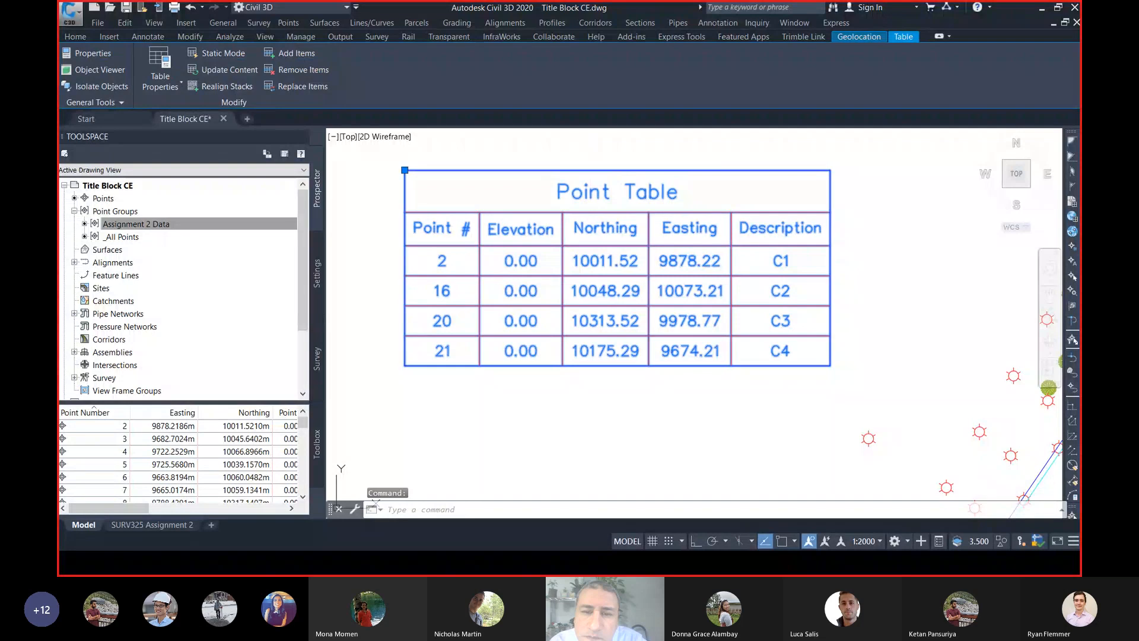
pyautogui.rightClick(591, 170)
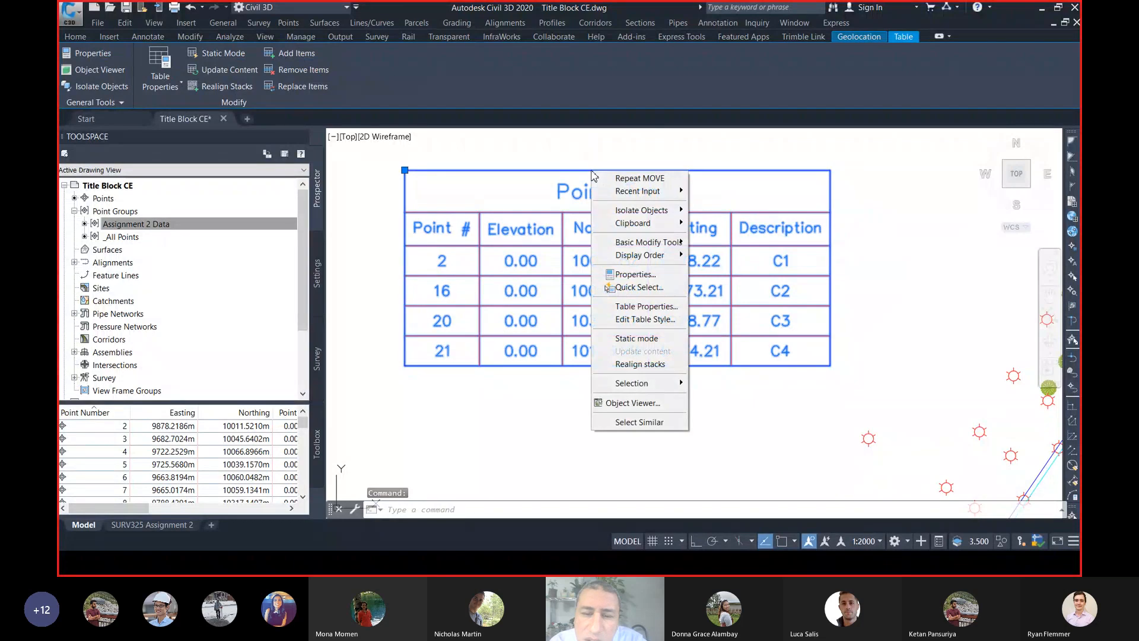
pyautogui.click(649, 310)
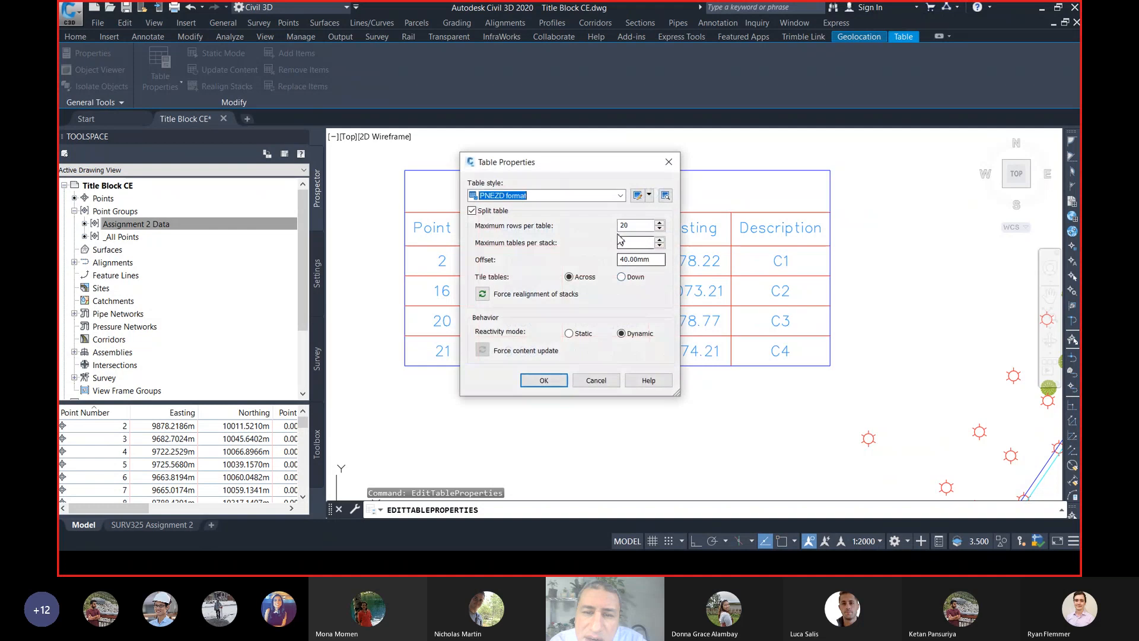
pyautogui.click(650, 196)
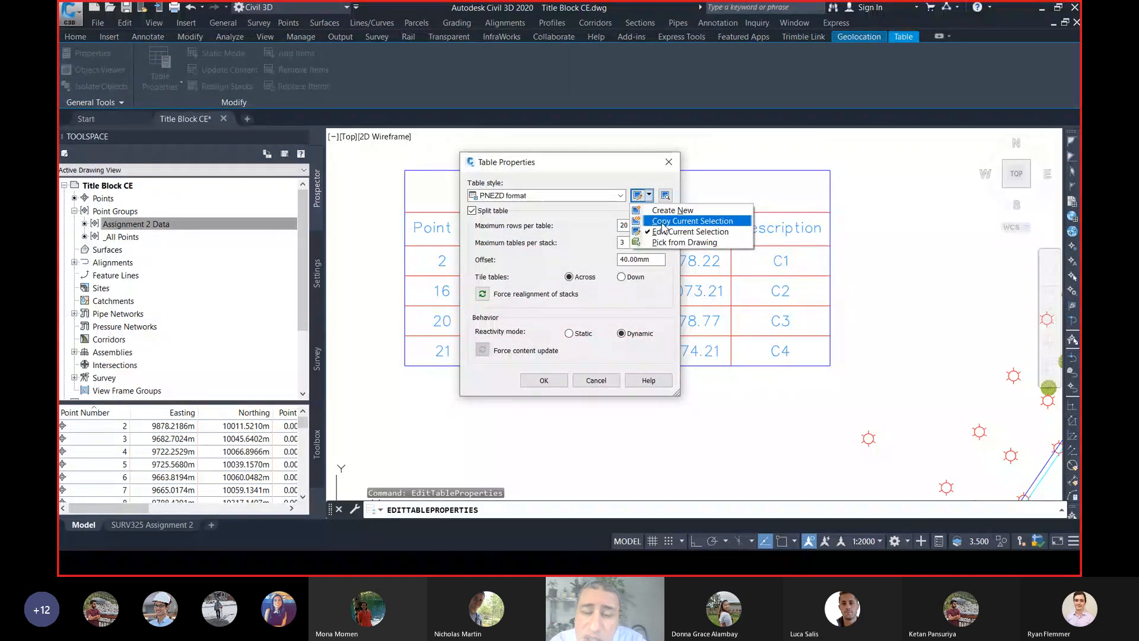
pyautogui.click(692, 221)
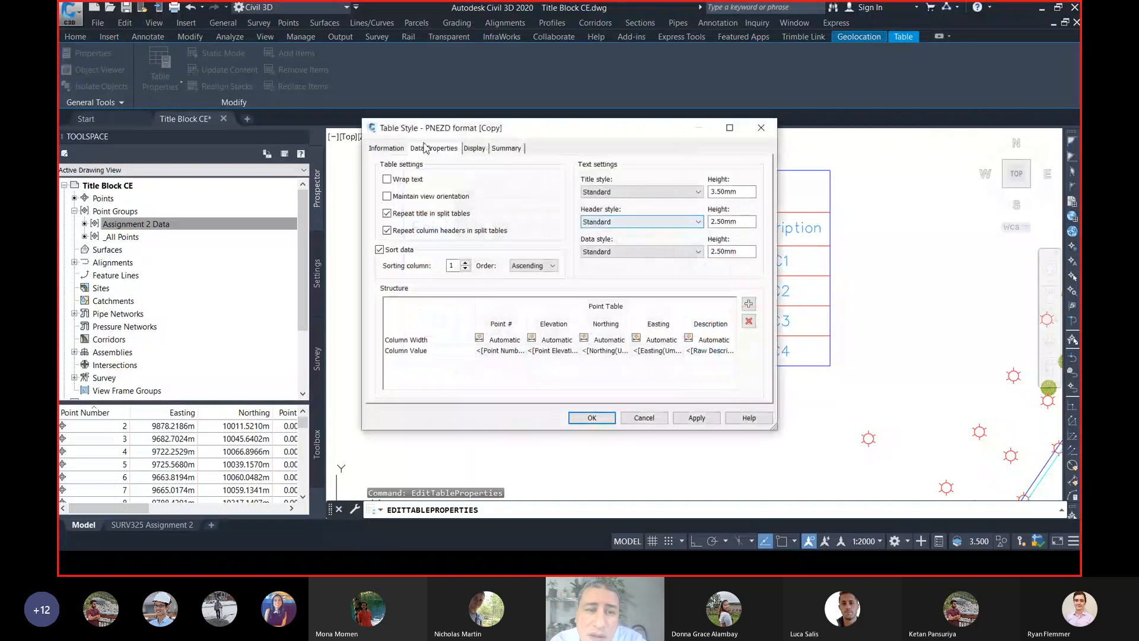
pyautogui.click(396, 150)
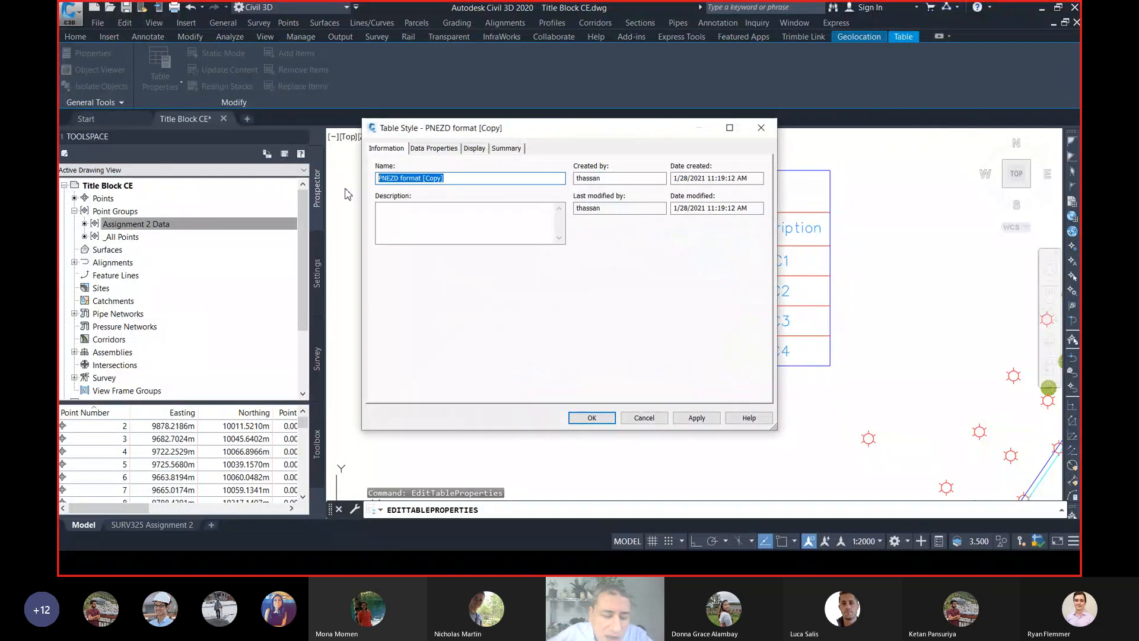
pyautogui.write('Taher Ta')
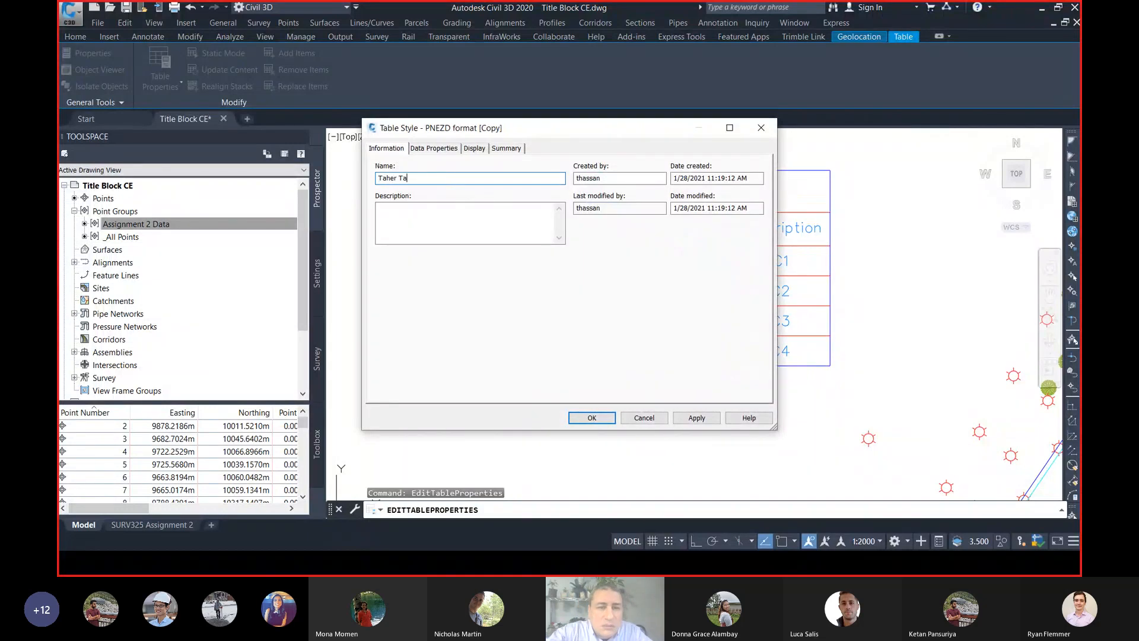
pyautogui.write('ble Form')
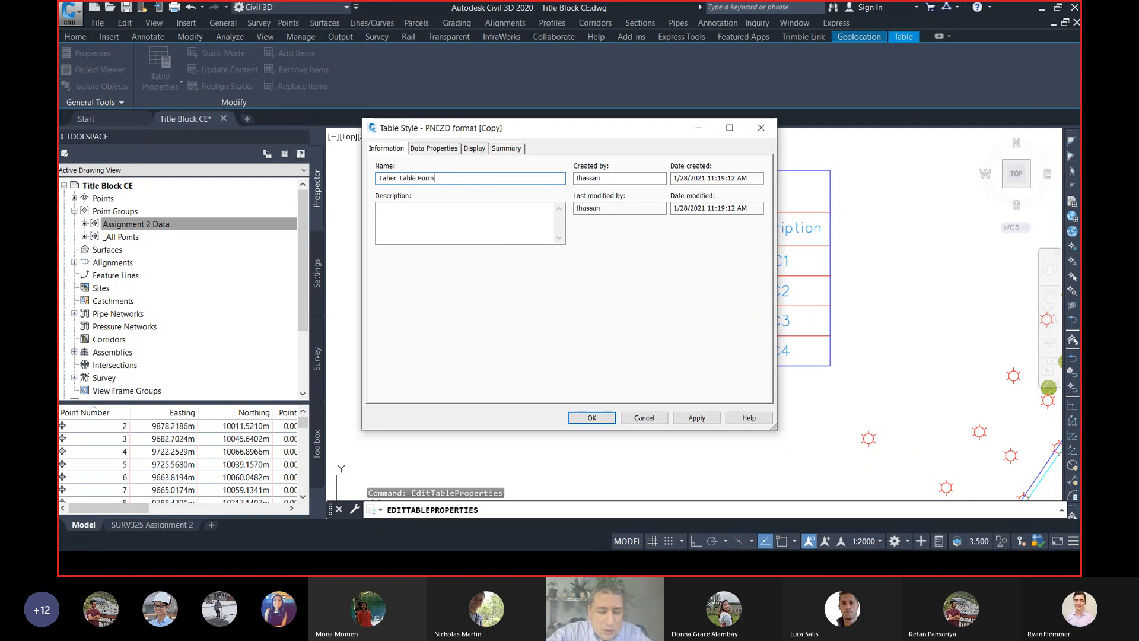
pyautogui.write('at')
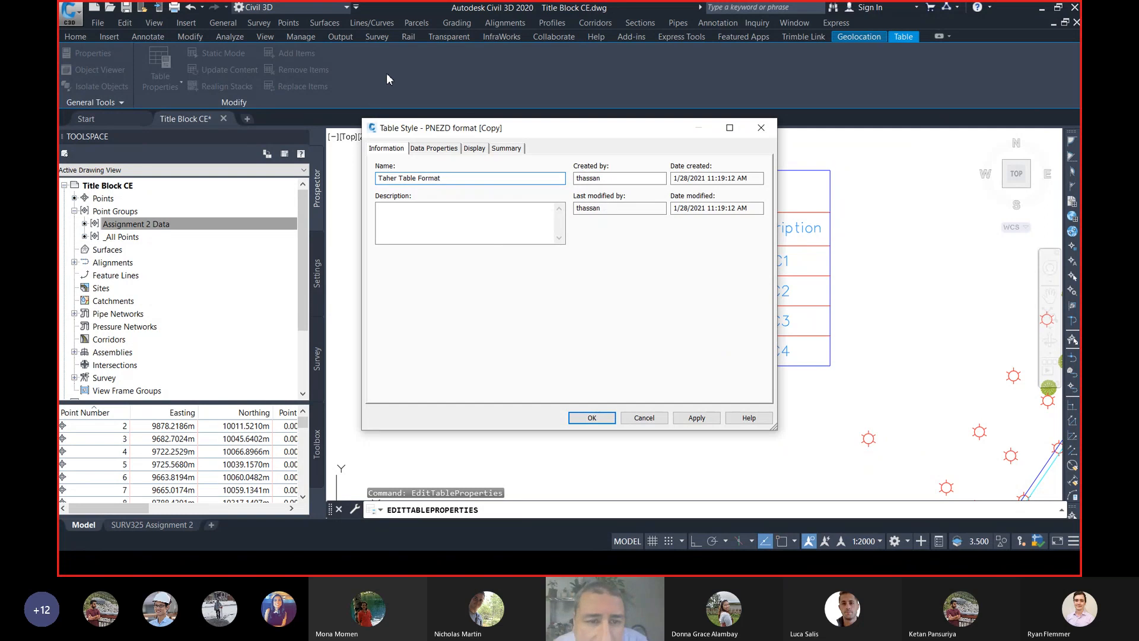
# Remove the Elevation column from the new table style's data structure
pyautogui.click(439, 149)
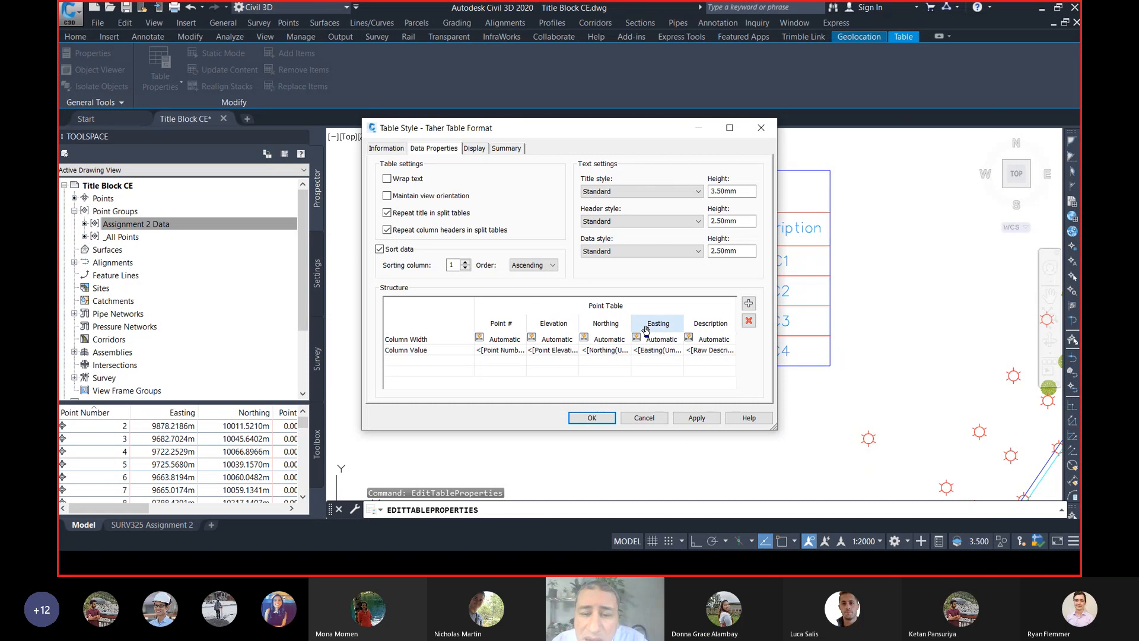
pyautogui.click(555, 325)
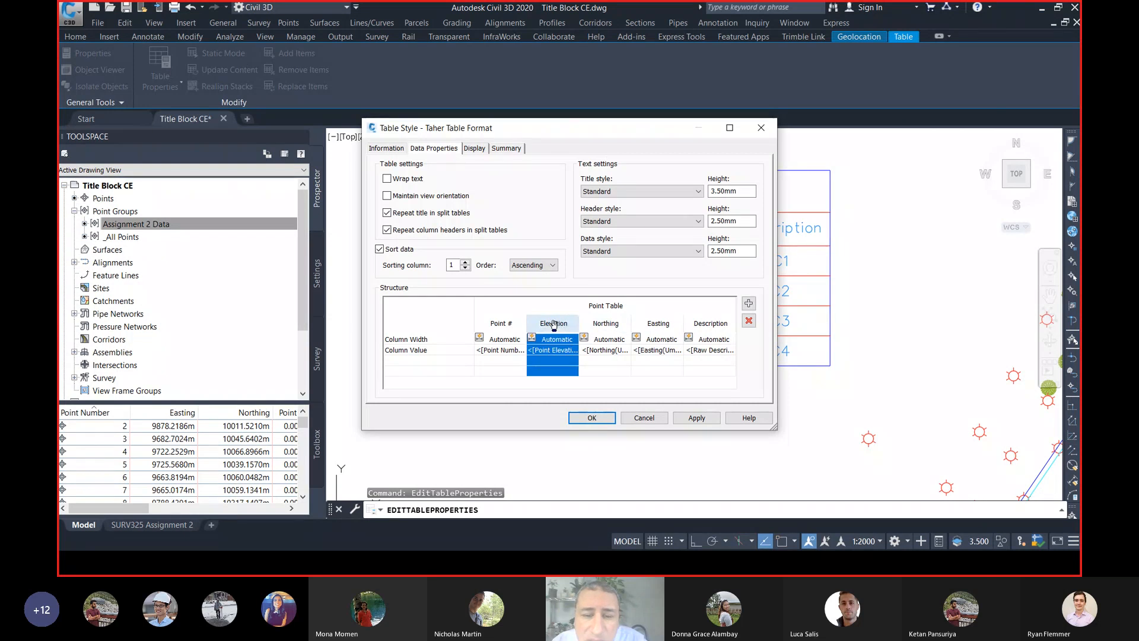
pyautogui.click(749, 320)
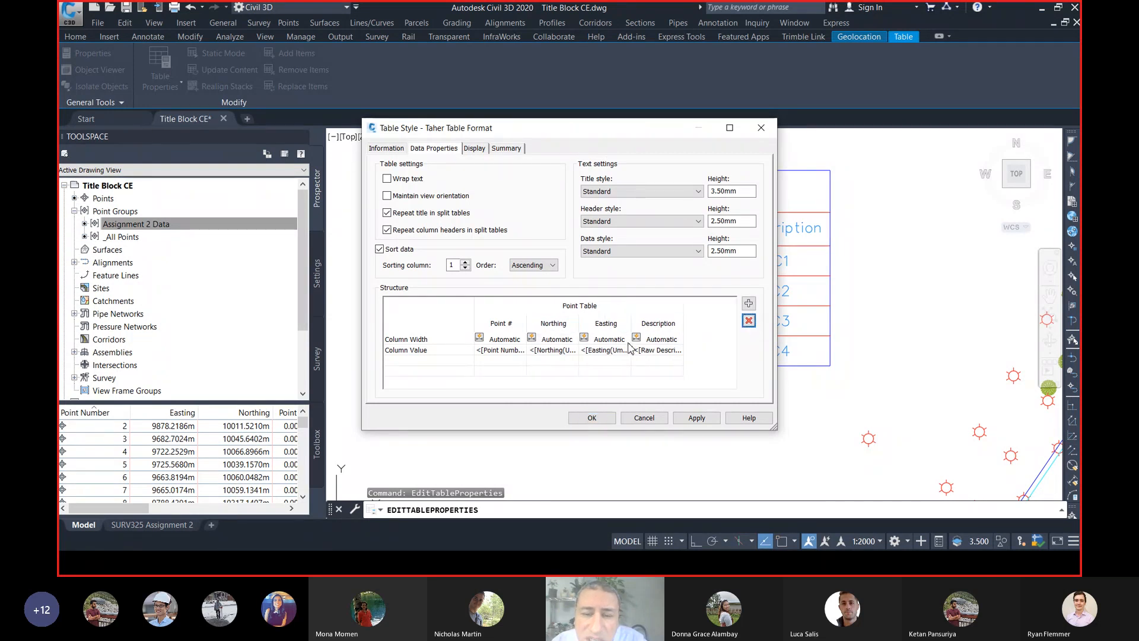
# Replace the Northing column's value expression with a Northing property at 0.001 precision
pyautogui.doubleClick(558, 350)
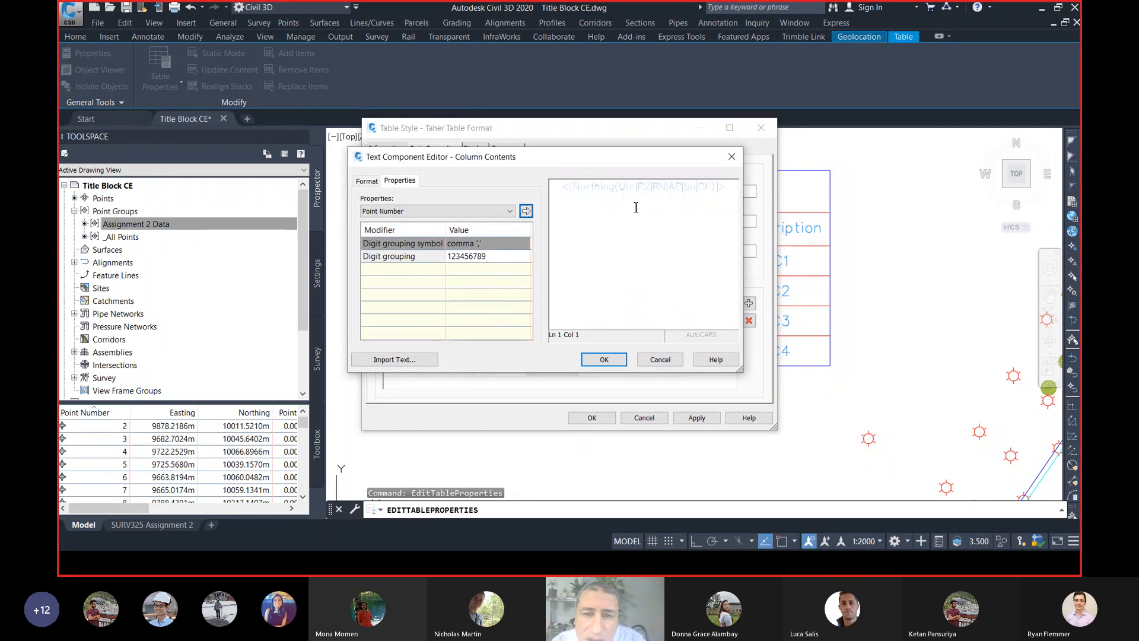
pyautogui.click(630, 187)
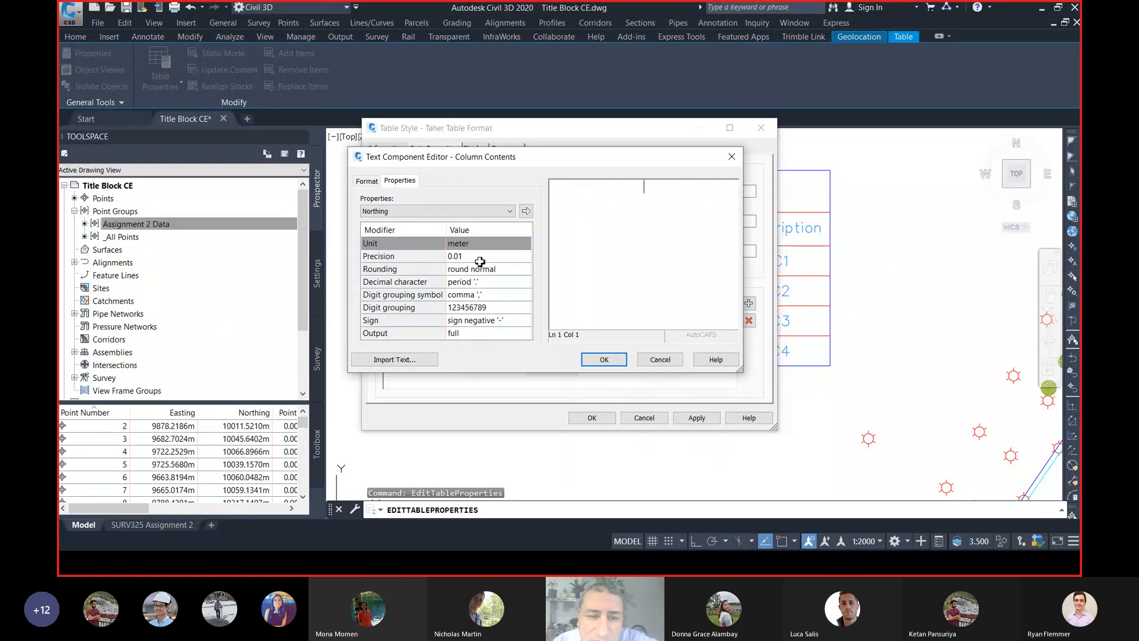
pyautogui.click(479, 258)
pyautogui.click(480, 258)
pyautogui.click(471, 301)
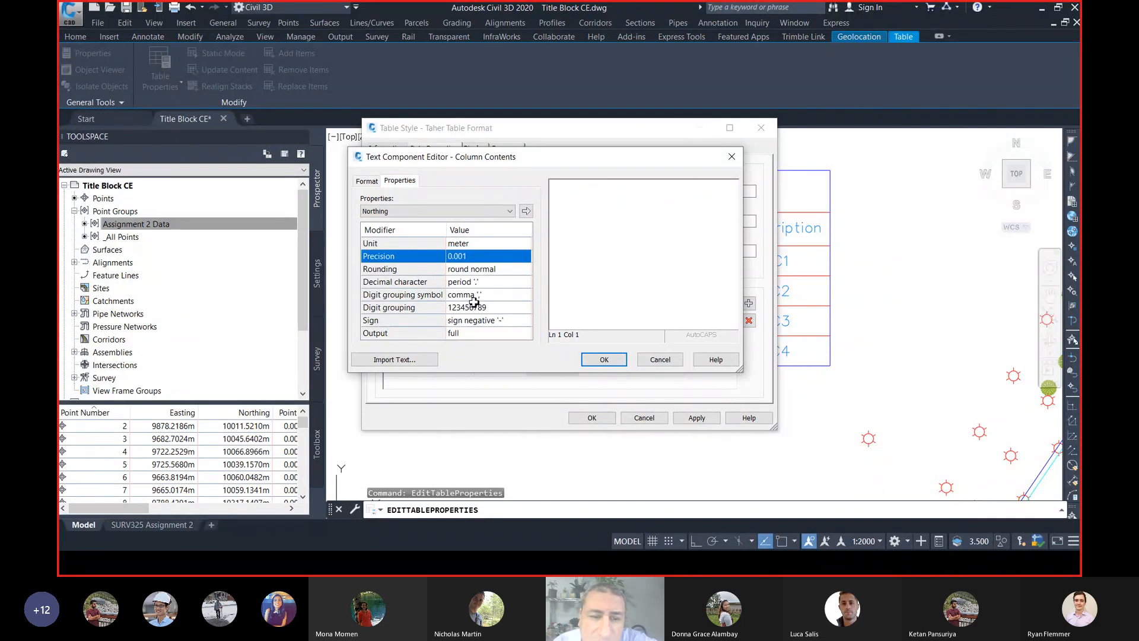
pyautogui.click(525, 211)
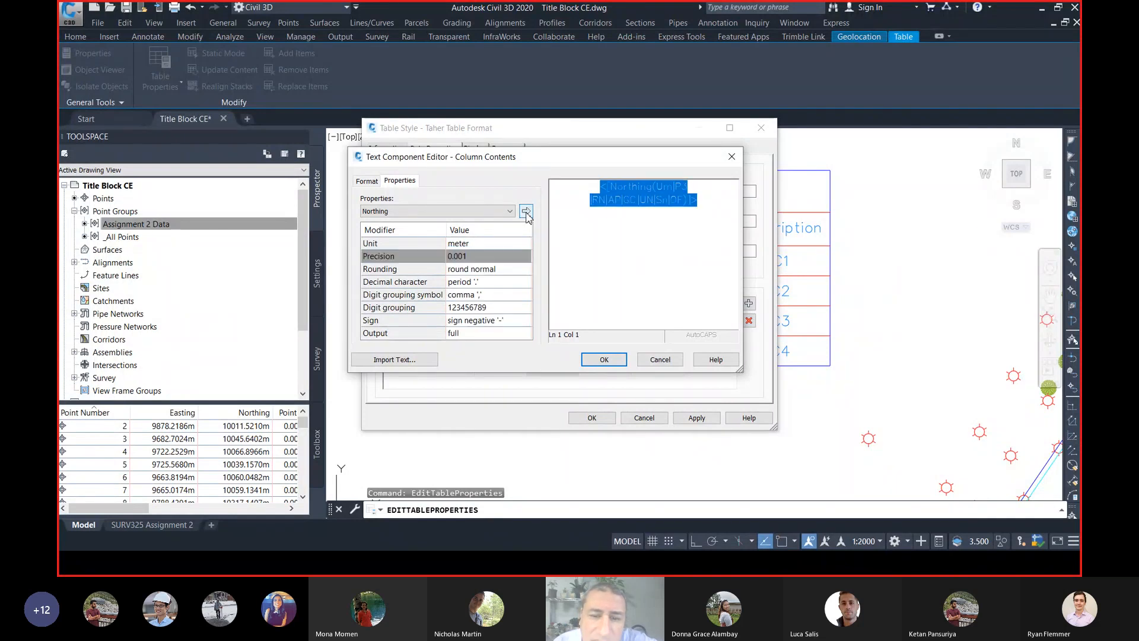
pyautogui.click(602, 360)
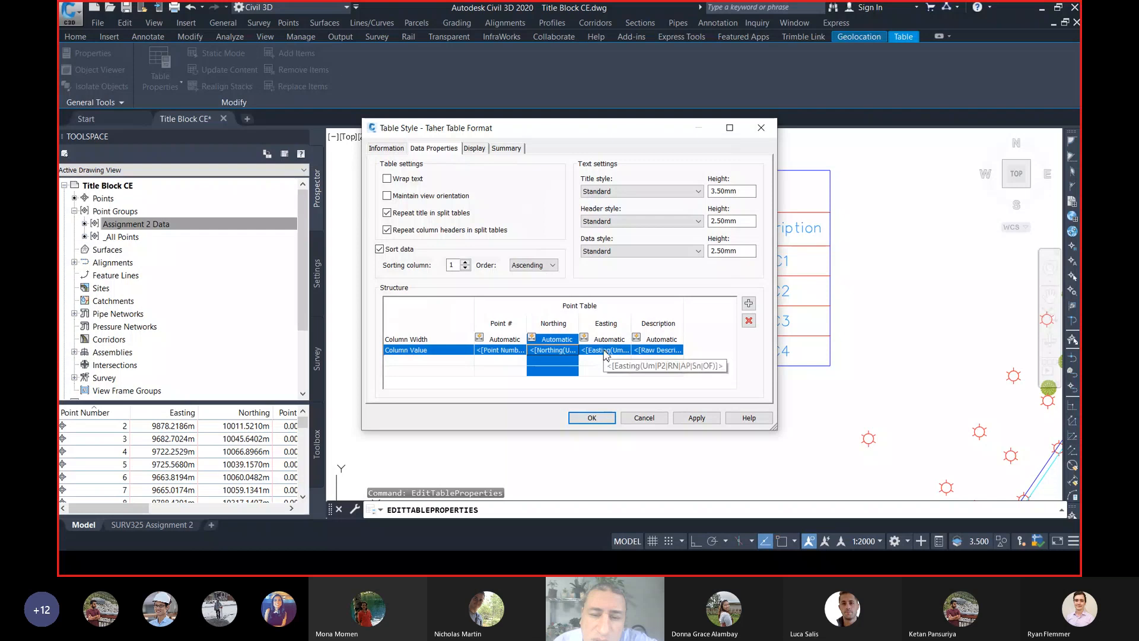
# Replace the Easting column's value expression with an Easting property at 0.001 precision
pyautogui.doubleClick(604, 351)
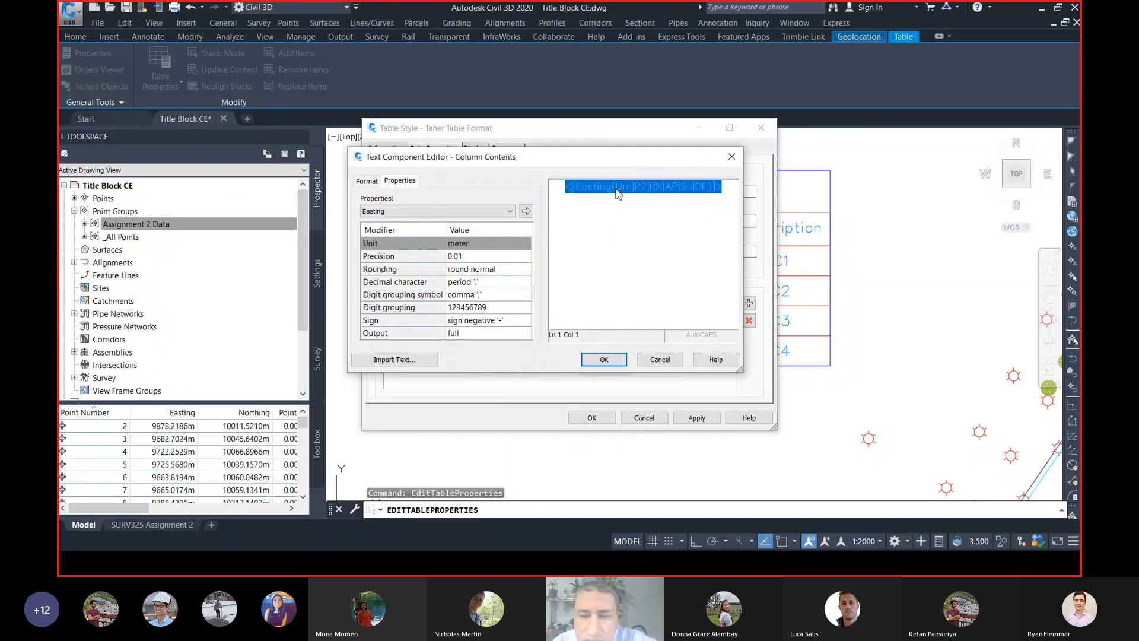
pyautogui.press('Delete')
pyautogui.click(475, 257)
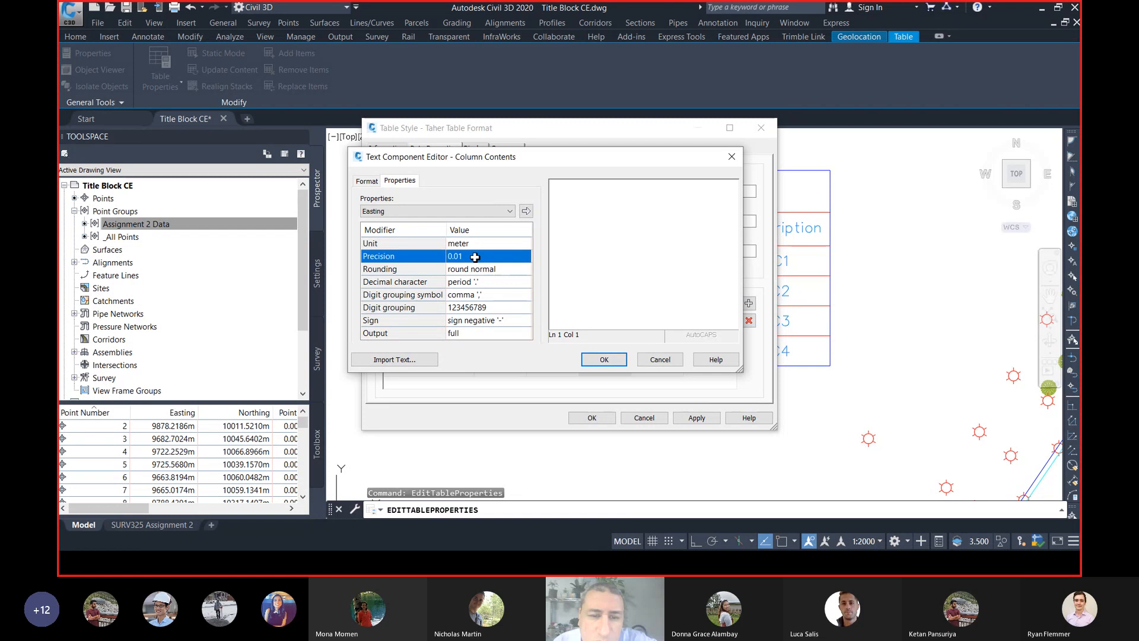
pyautogui.click(478, 262)
pyautogui.click(493, 288)
pyautogui.click(526, 211)
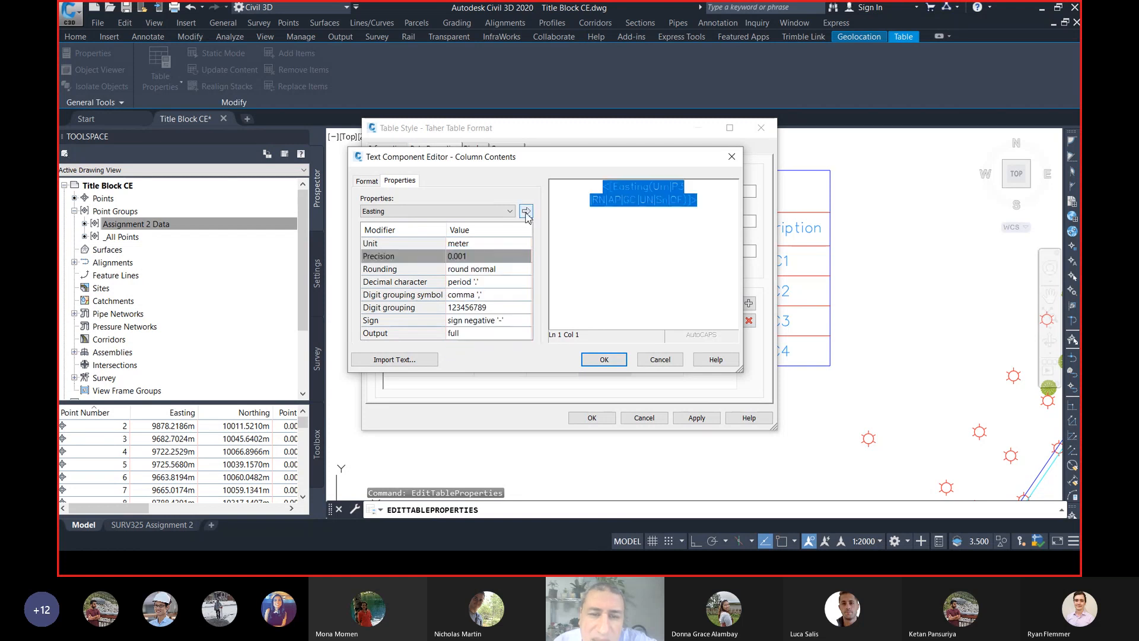
pyautogui.click(604, 359)
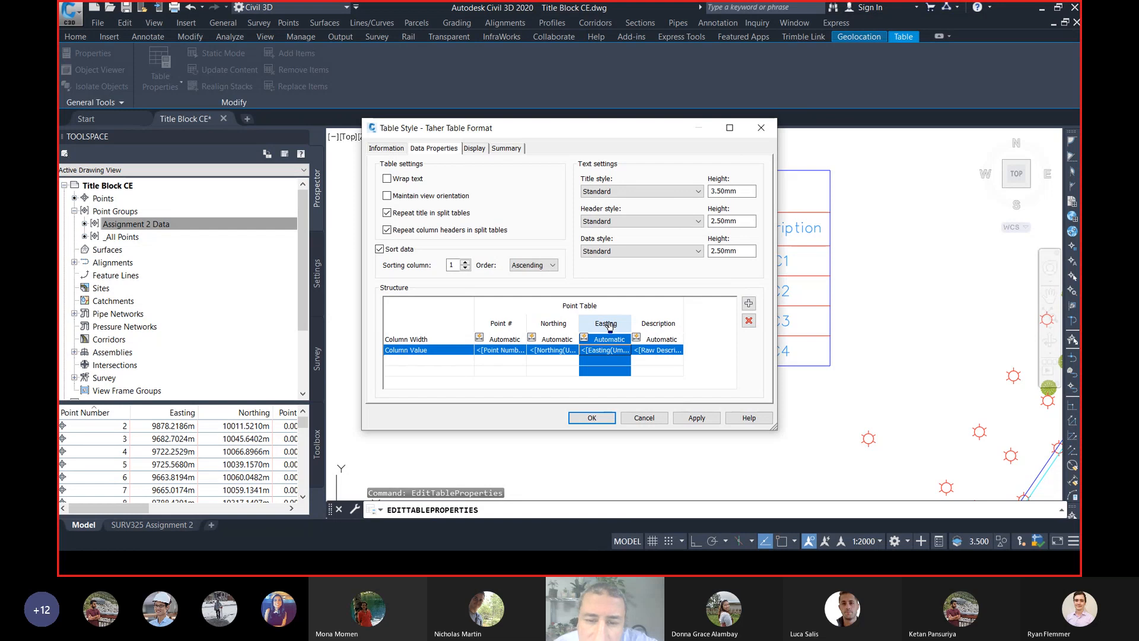
# Reorder the columns so Easting comes before Northing, and apply the new style to the point table
pyautogui.moveTo(589, 327); pyautogui.dragTo(552, 327)
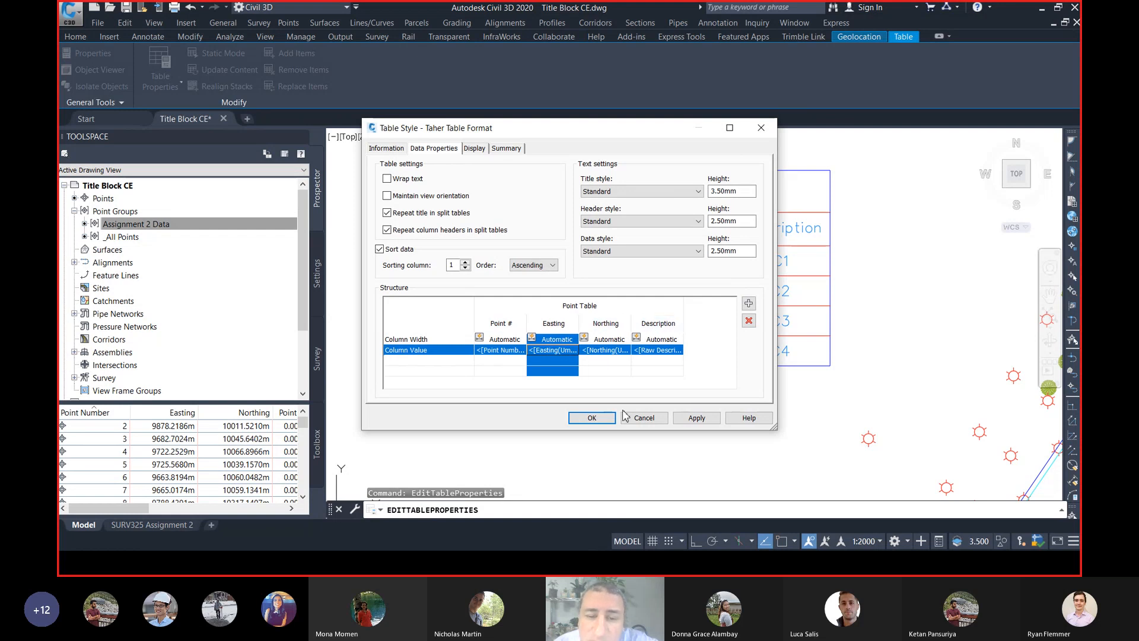
pyautogui.click(591, 417)
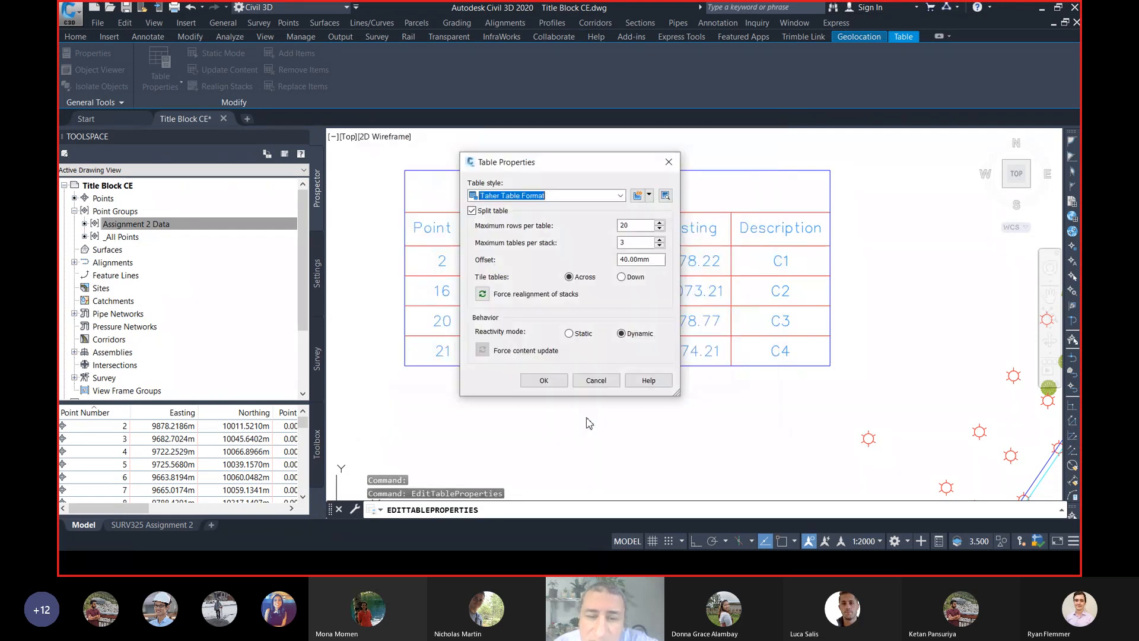
pyautogui.click(552, 385)
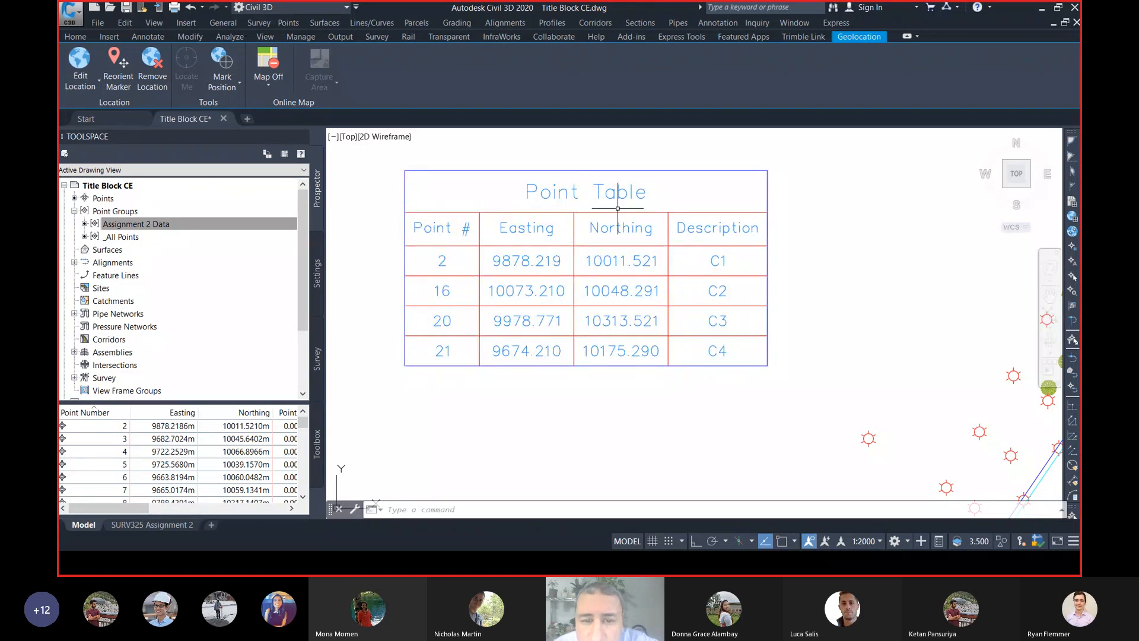
# Edit the point table's current style and insert "Traverse" in front of its title text
pyautogui.click(558, 195)
pyautogui.rightClick(559, 196)
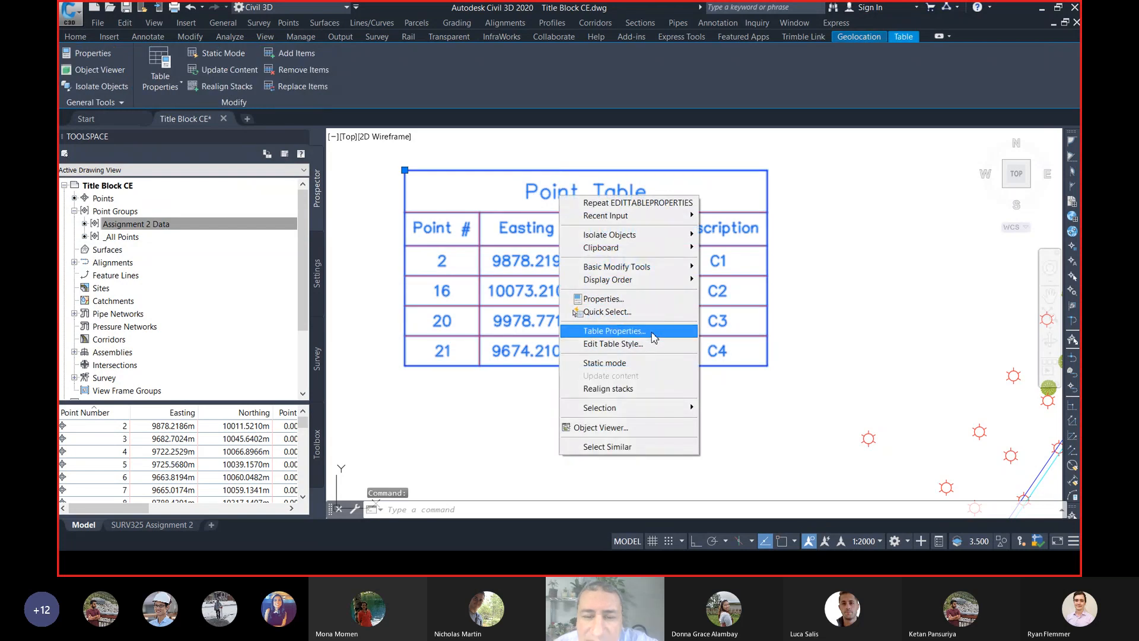
pyautogui.click(652, 330)
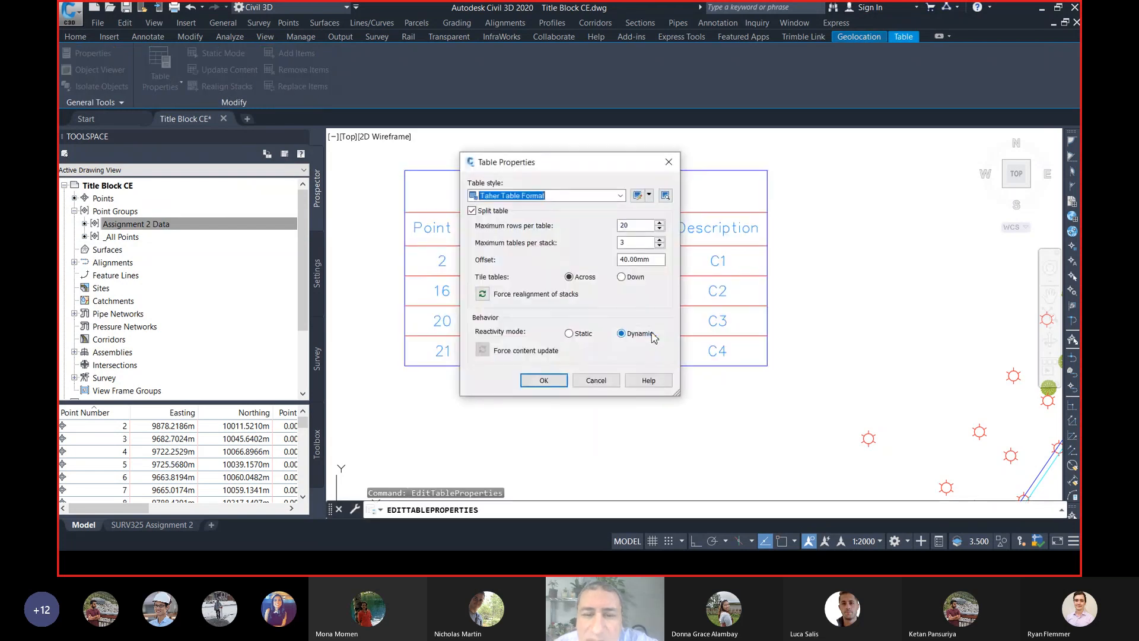
pyautogui.click(649, 195)
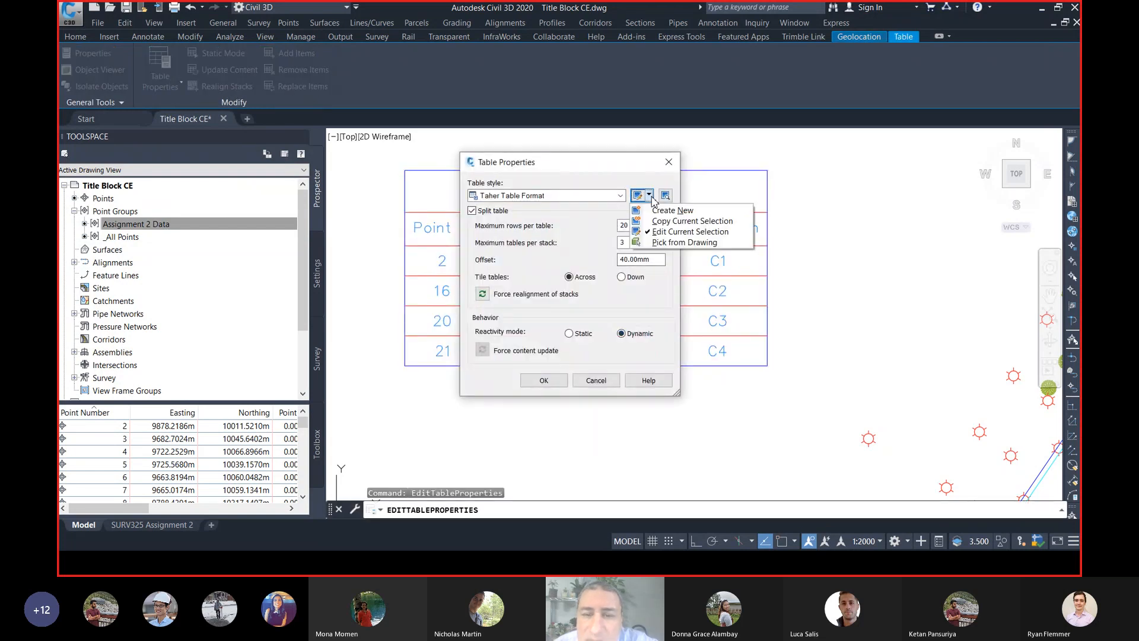
pyautogui.click(678, 232)
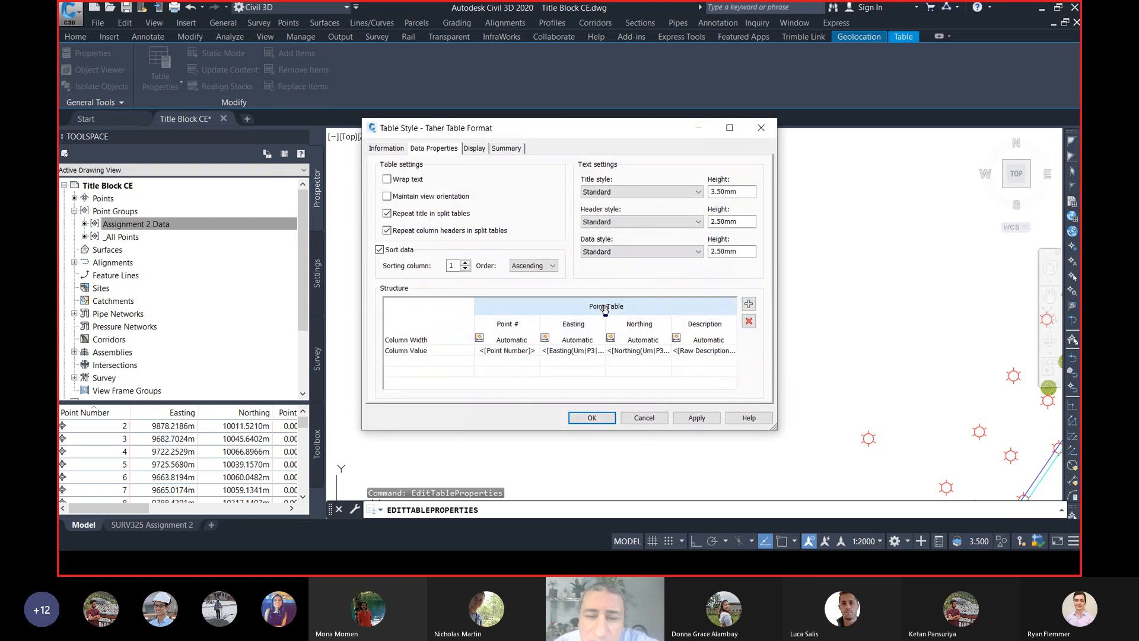
pyautogui.doubleClick(605, 309)
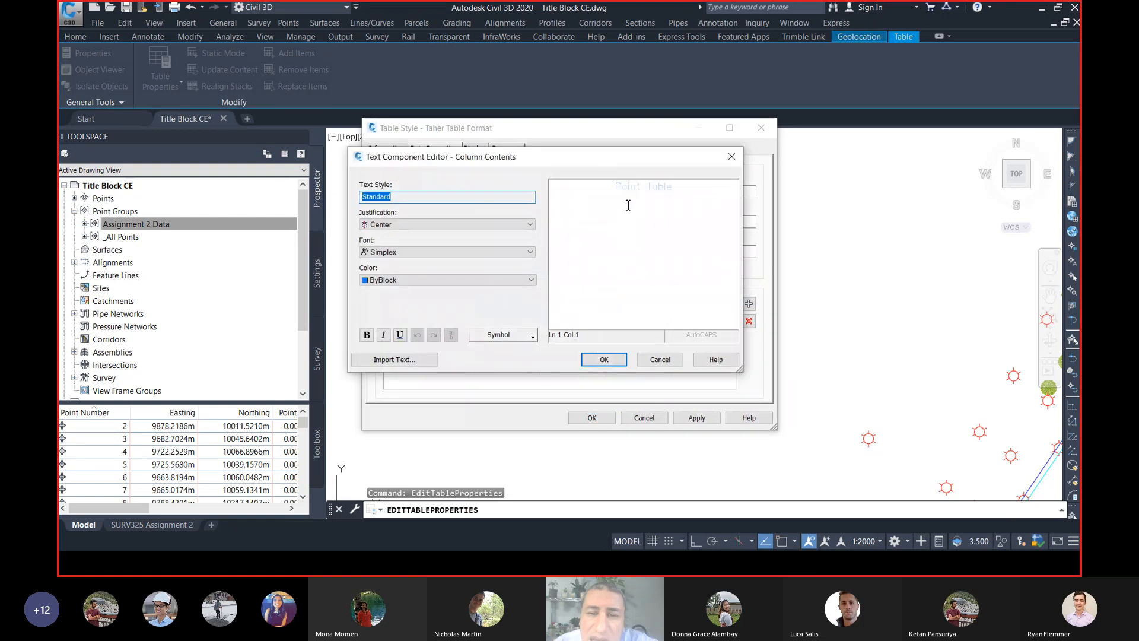
pyautogui.click(615, 196)
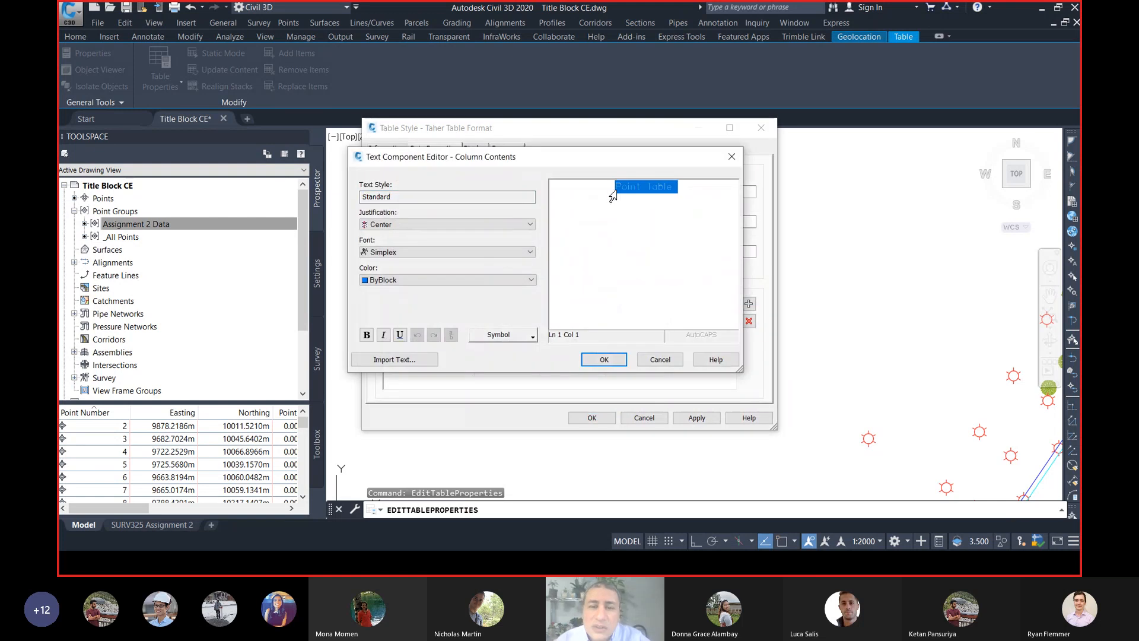
pyautogui.click(618, 188)
pyautogui.write('Trave')
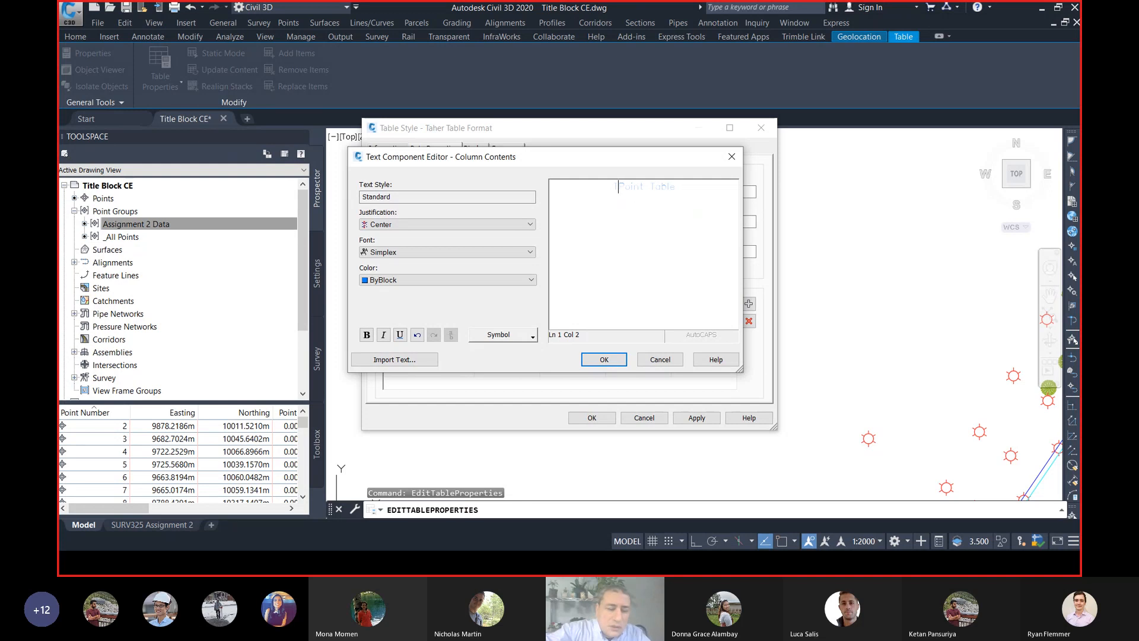
pyautogui.write('rse')
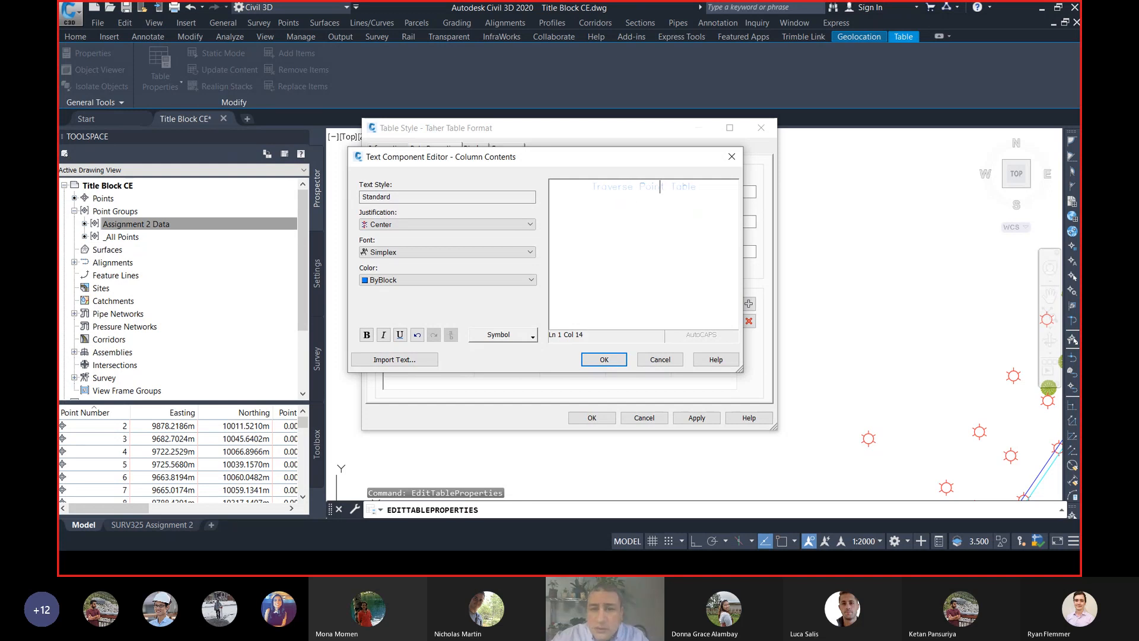
# Replace the word "Table" in the style's title with "Coordinates" and apply the edited style to the point table
pyautogui.press('Right')
pyautogui.press('Right')
pyautogui.press('Left')
pyautogui.hotkey('shift', 'Right')
pyautogui.hotkey('shift', 'Right')
pyautogui.hotkey('shift', 'Right')
pyautogui.hotkey('shift', 'Right')
pyautogui.hotkey('shift', 'Right')
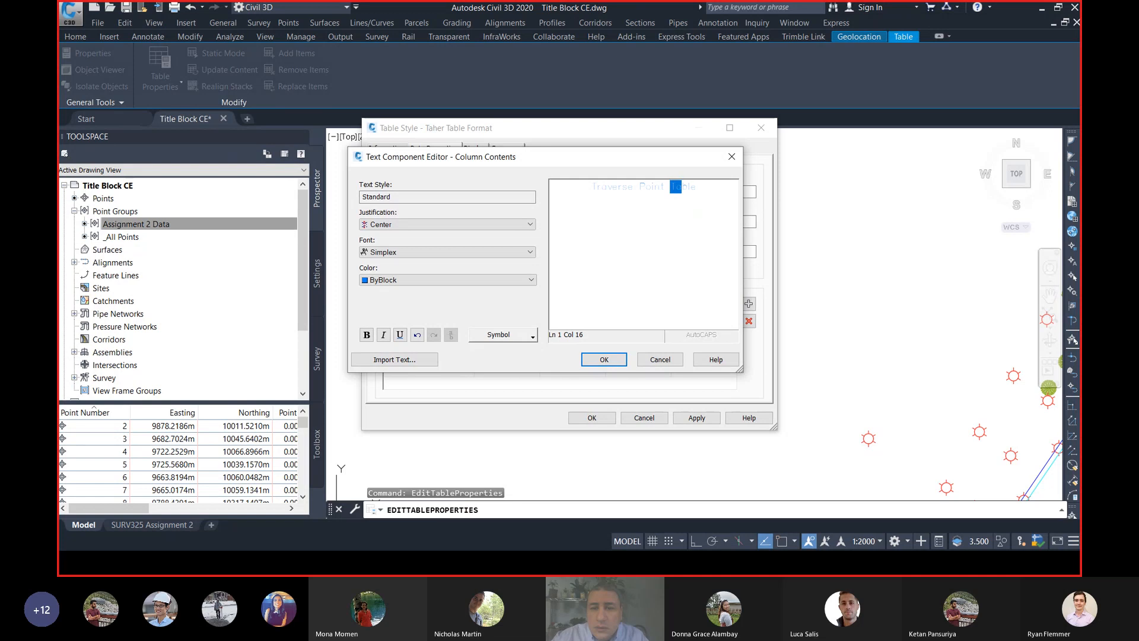
pyautogui.write('Coo')
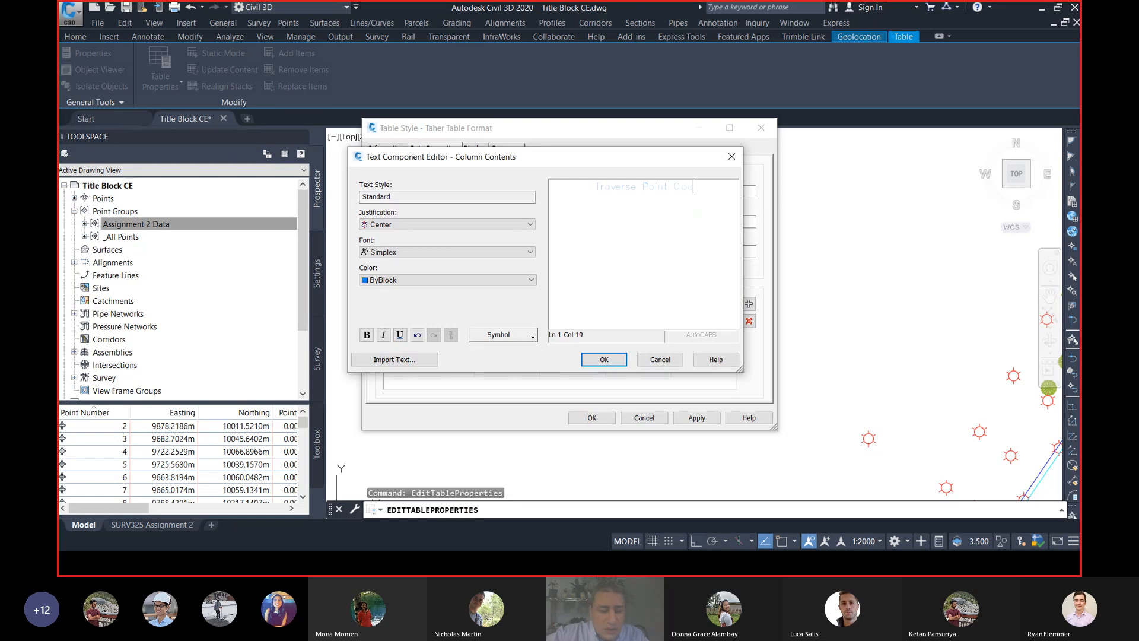
pyautogui.write('rdinates')
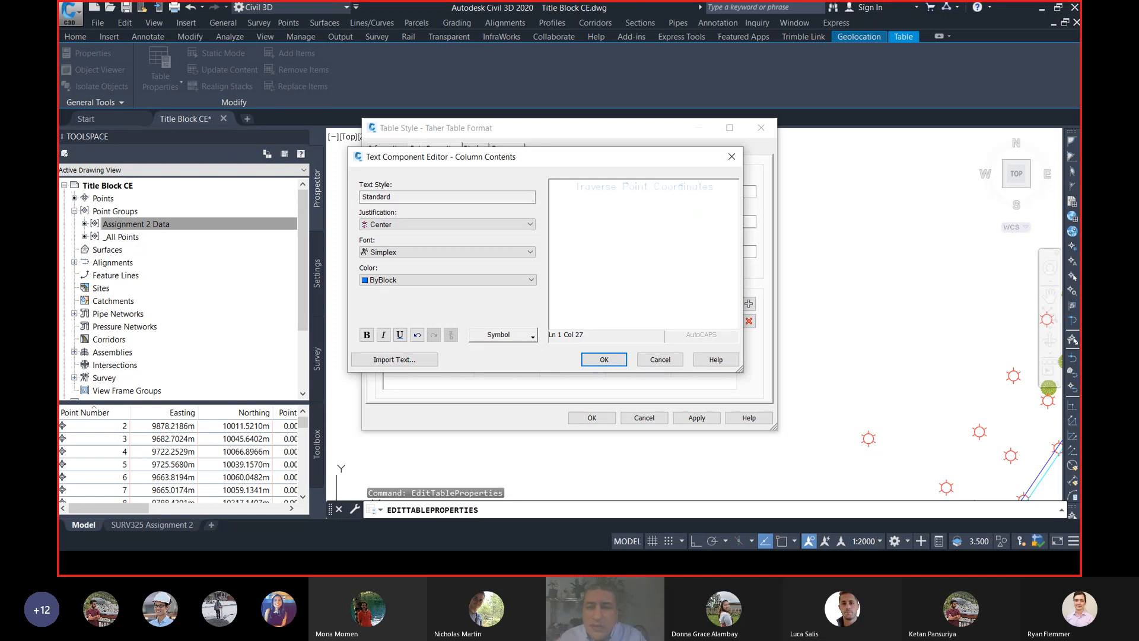
pyautogui.click(603, 359)
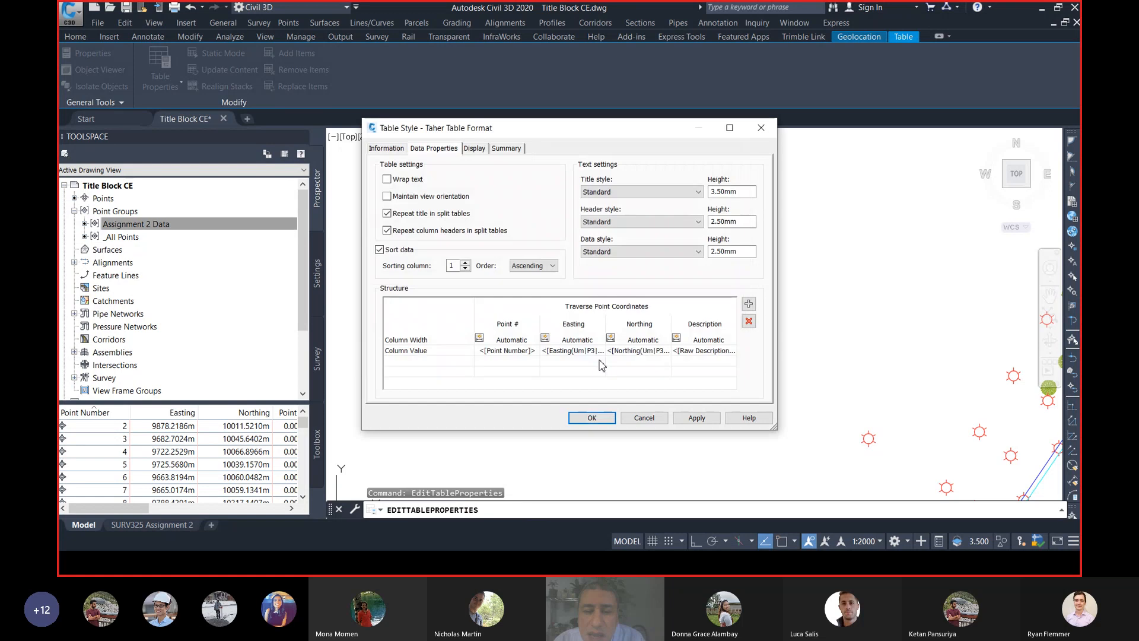
pyautogui.click(592, 417)
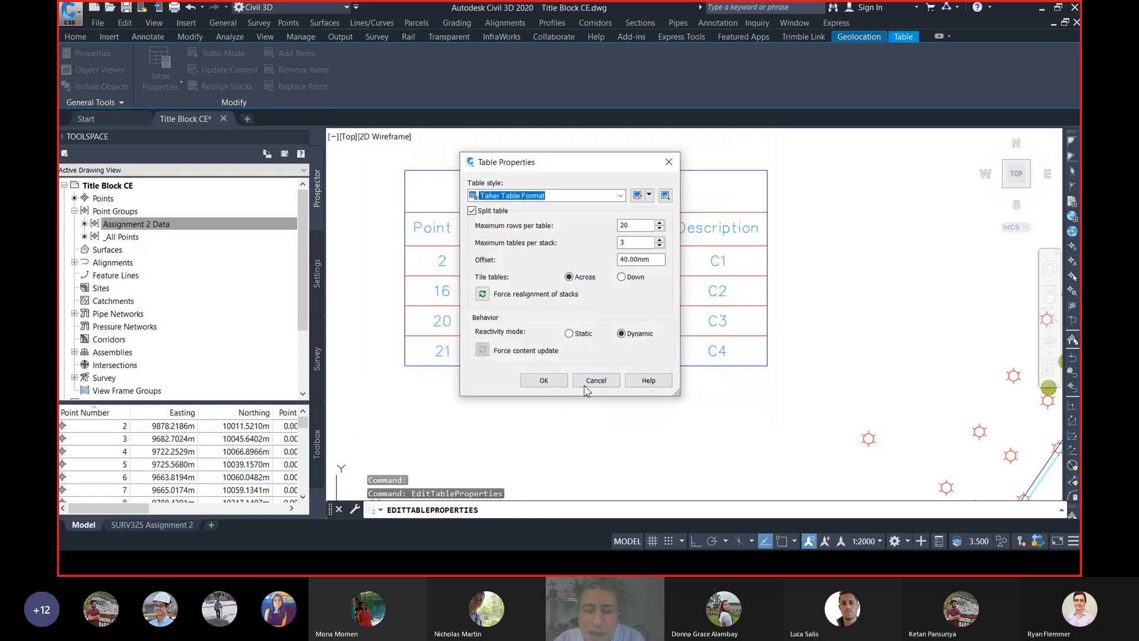
pyautogui.click(544, 382)
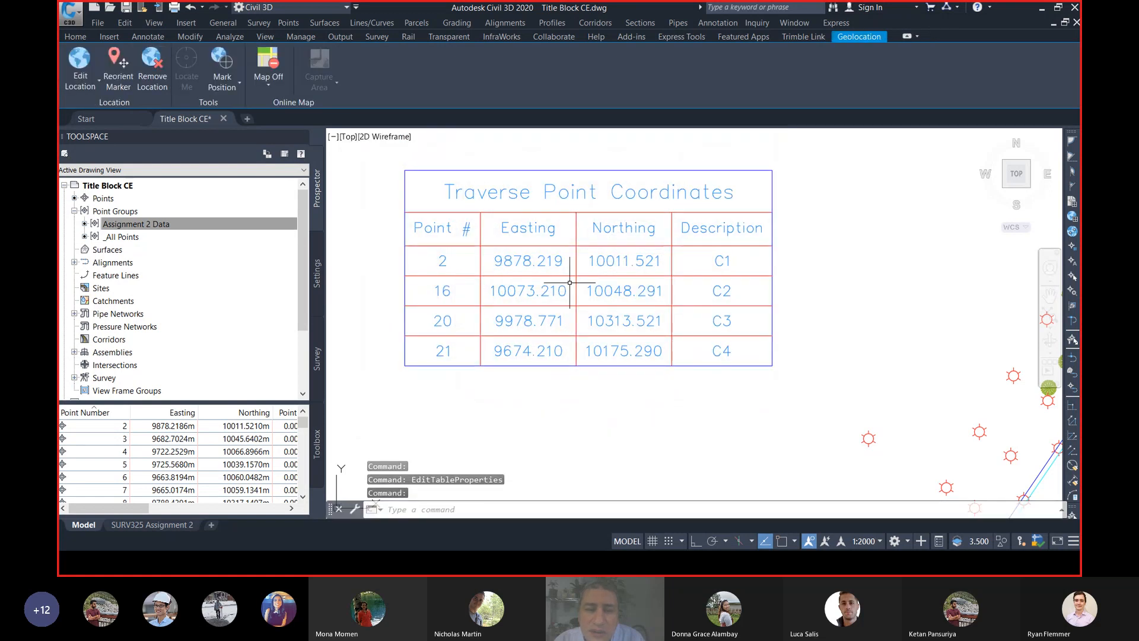
# Switch to the SURV325 Assignment 2 layout, check the coordinate table against the grid lines and activate the viewport's model space
pyautogui.click(172, 524)
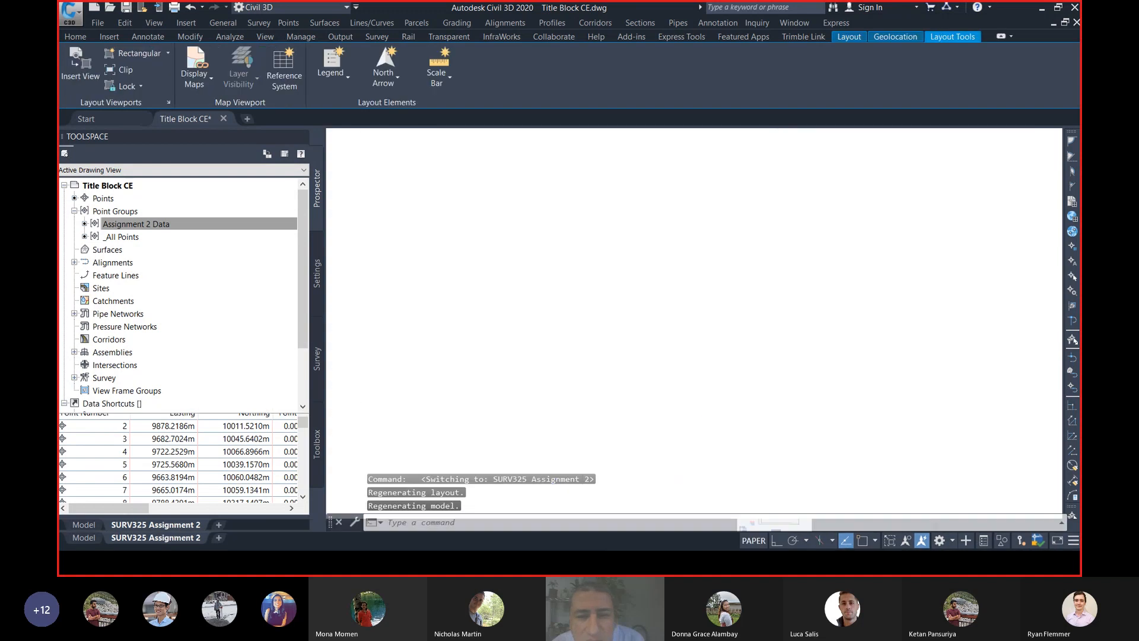
pyautogui.scroll(4, 553, 243)
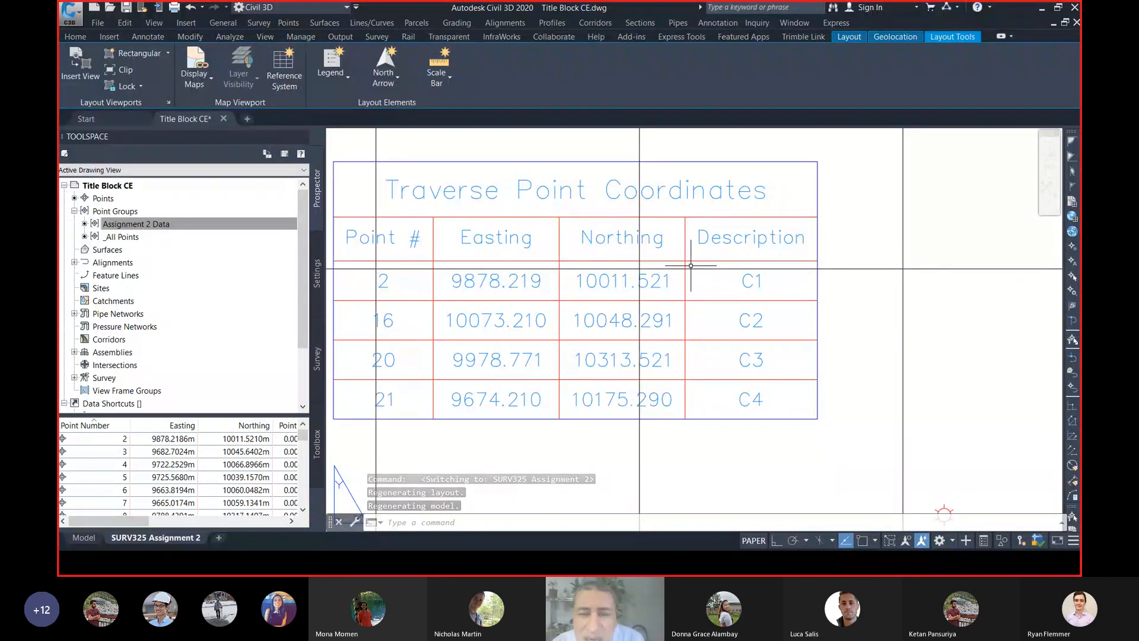
pyautogui.moveTo(679, 282); pyautogui.dragTo(724, 261, button='middle')
pyautogui.scroll(5, 682, 268)
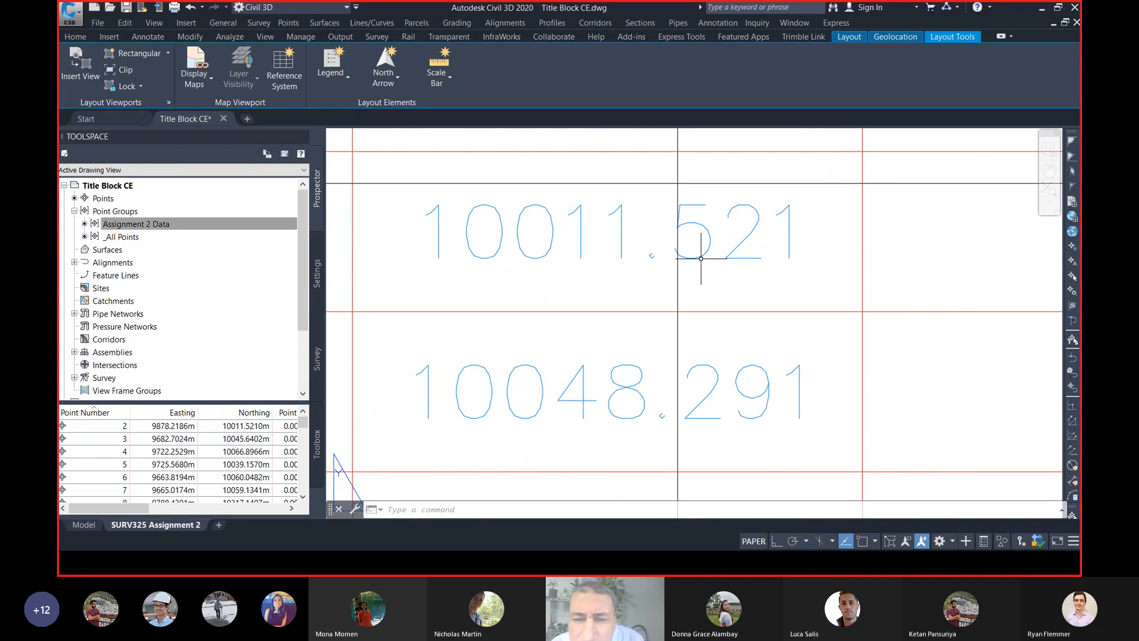
pyautogui.scroll(-2, 700, 259)
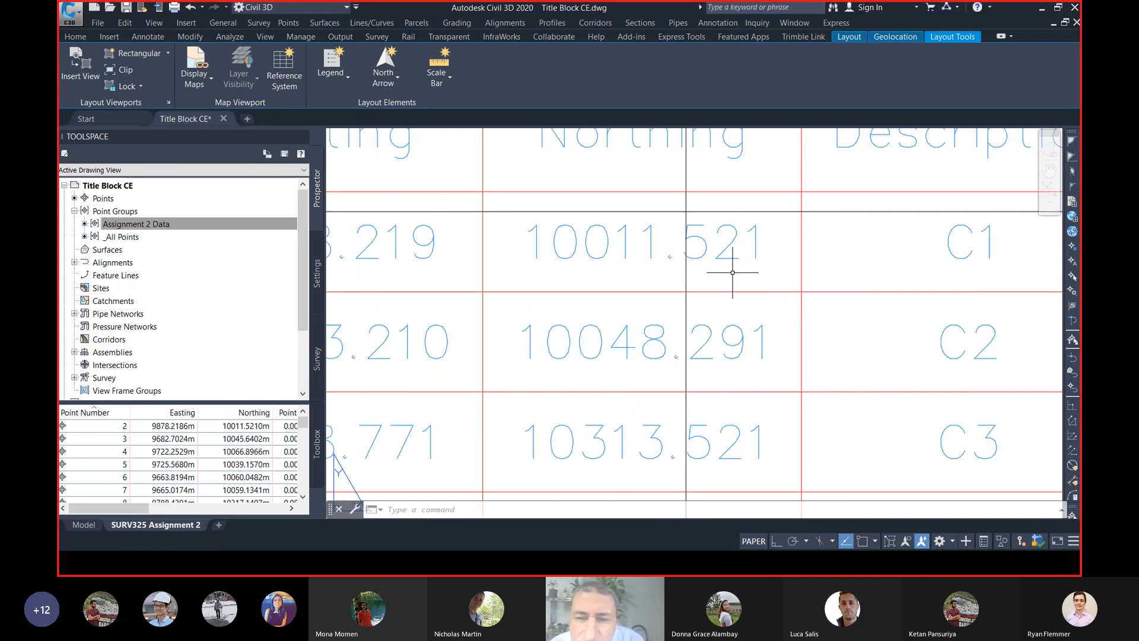
pyautogui.scroll(2, 704, 251)
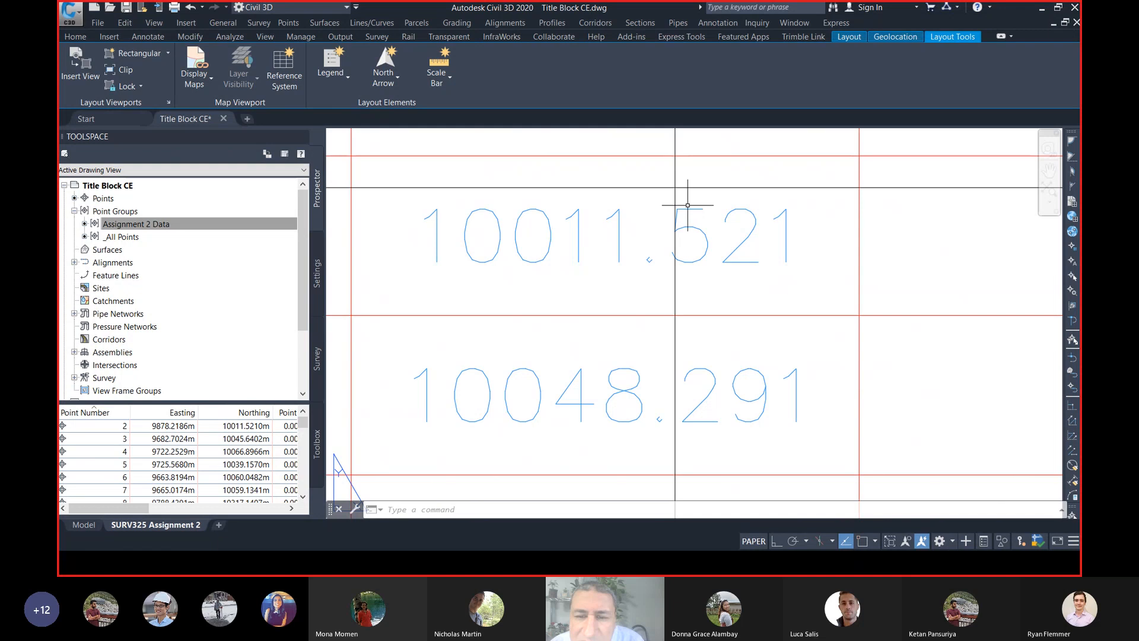
pyautogui.scroll(-3, 688, 249)
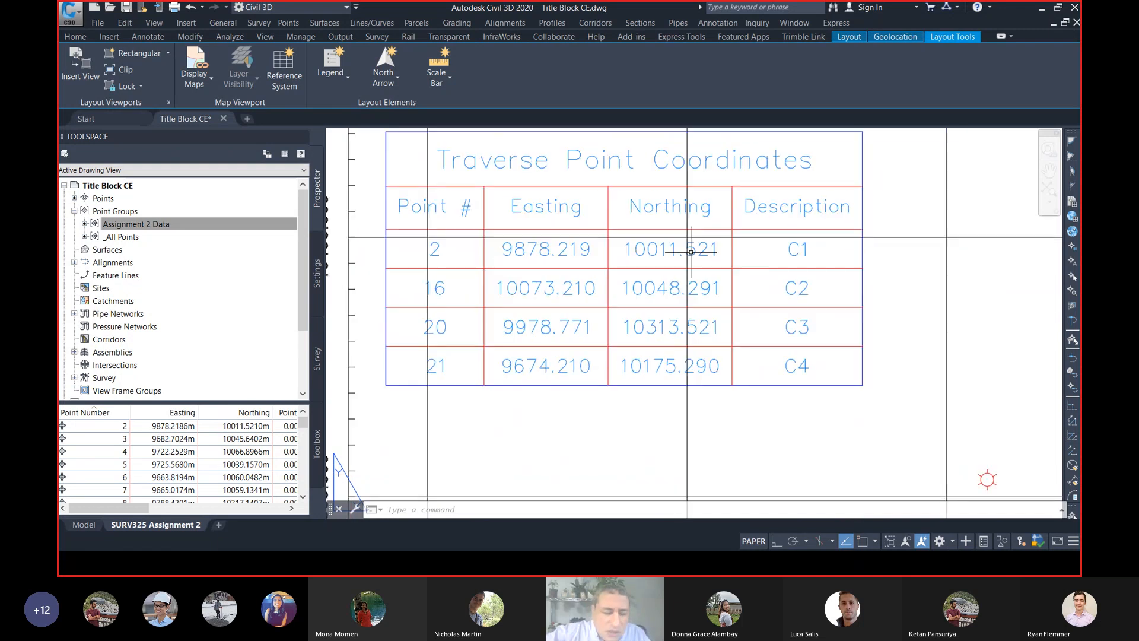
pyautogui.write('ms')
pyautogui.press('Return')
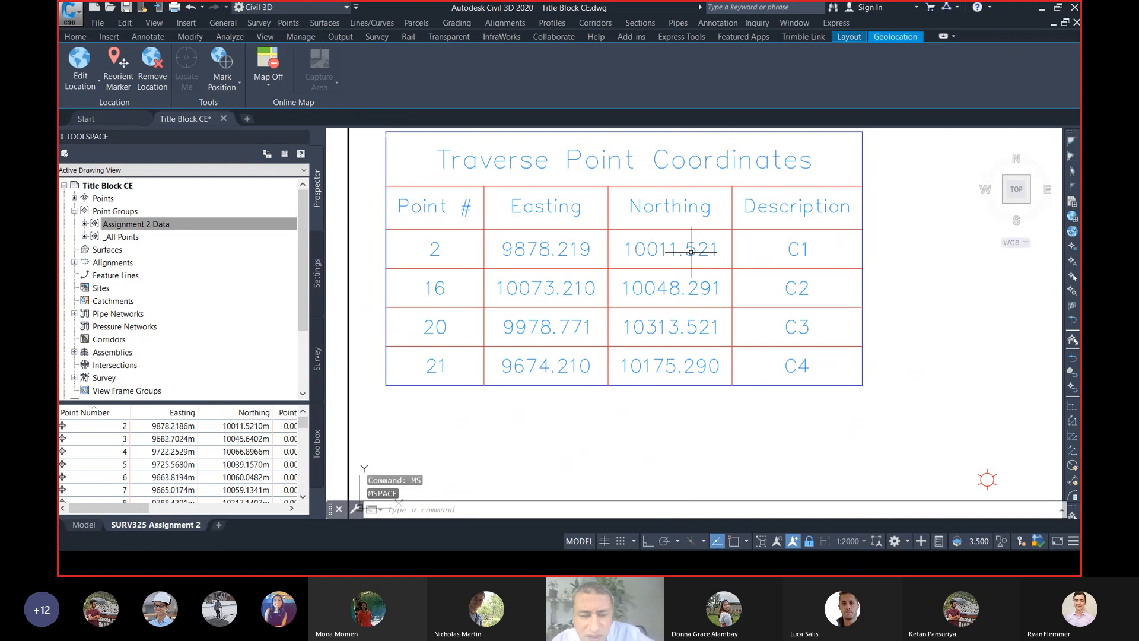
pyautogui.write('m')
pyautogui.press('Return')
pyautogui.click(690, 252)
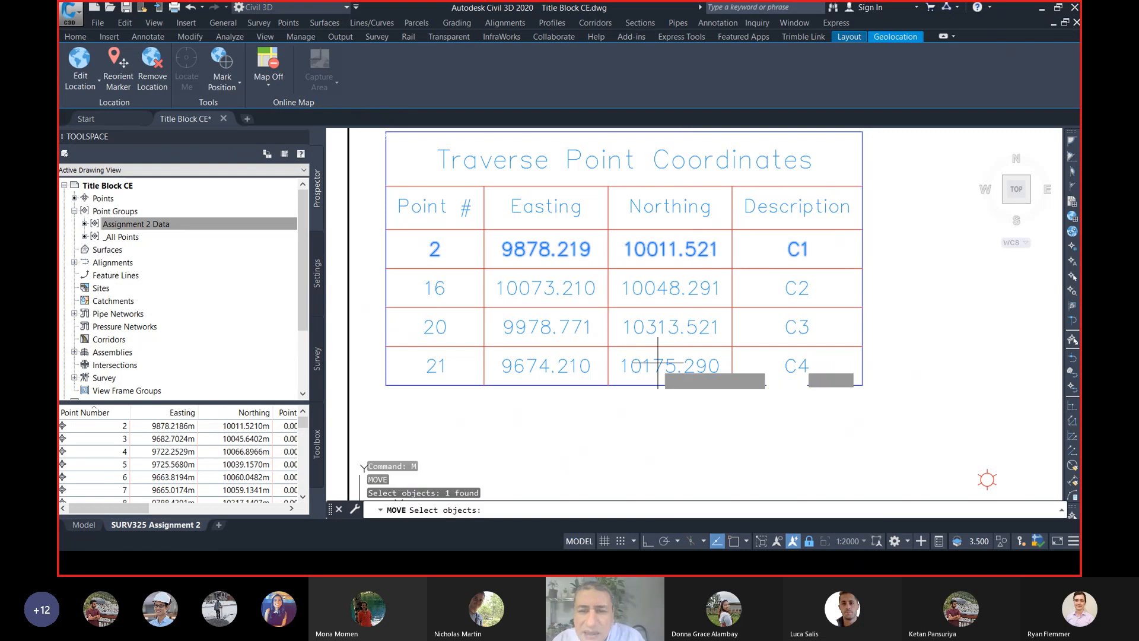
pyautogui.press('Return')
pyautogui.press('Escape')
pyautogui.press('Escape')
pyautogui.press('Escape')
# Move the whole traverse coordinate table slightly east inside the viewport and return to paper space
pyautogui.click(692, 385)
pyautogui.write('m')
pyautogui.press('Return')
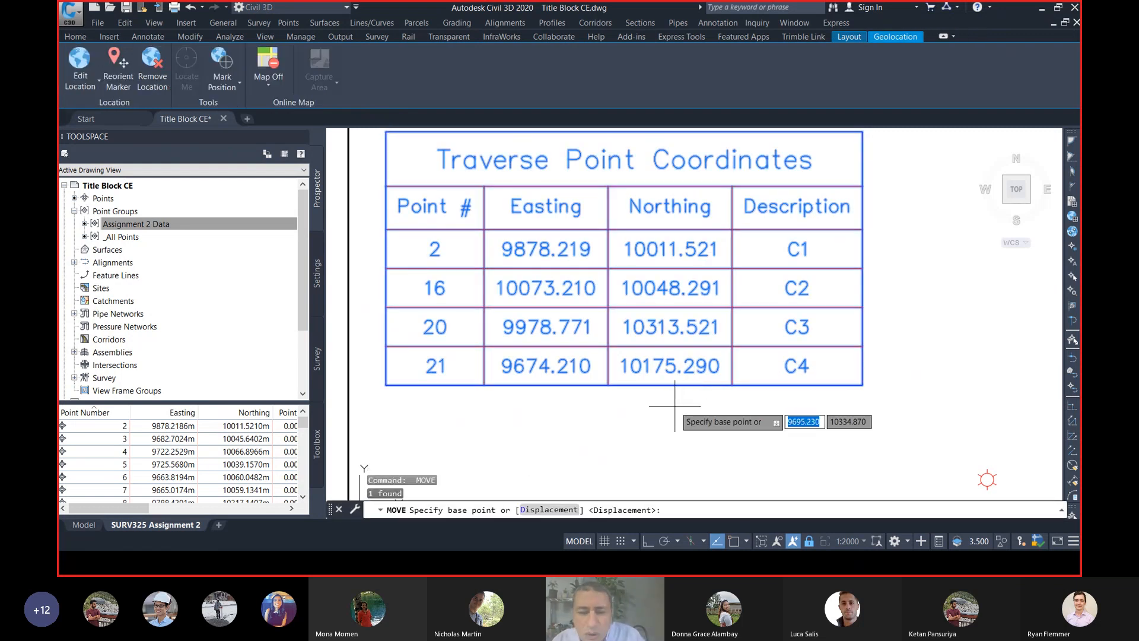
pyautogui.write('m')
pyautogui.press('Return')
pyautogui.click(667, 408)
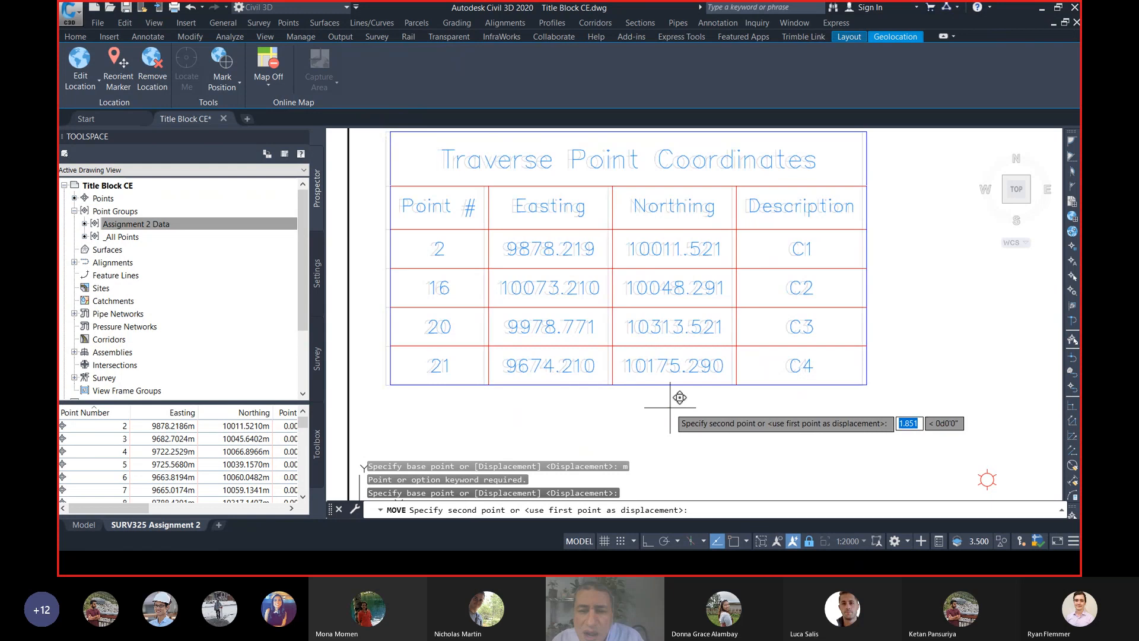
pyautogui.press('Escape')
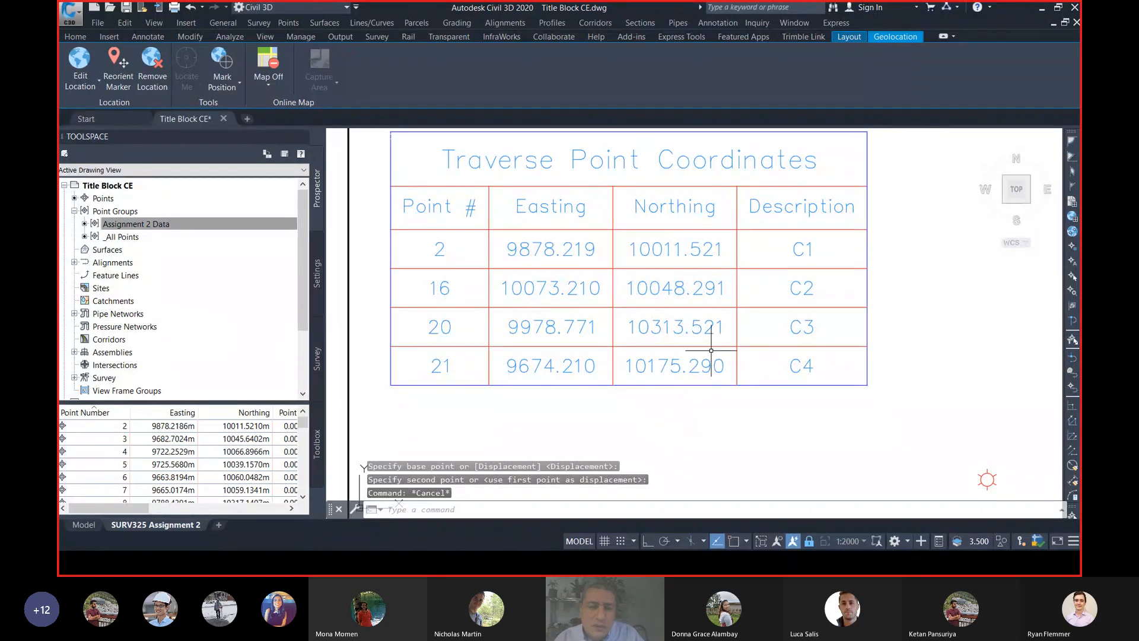
pyautogui.write('ps')
pyautogui.press('Return')
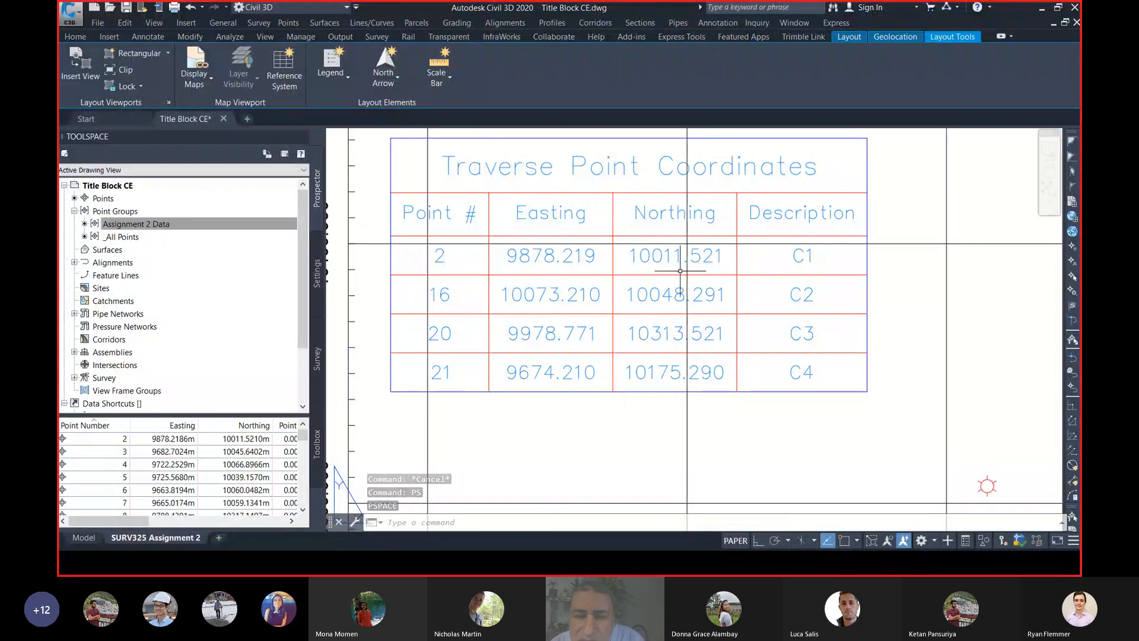
# Open the plot settings for the SURV325 Assignment 2 layout and close them without plotting
pyautogui.scroll(-4, 722, 282)
pyautogui.scroll(-2, 804, 272)
pyautogui.moveTo(852, 311); pyautogui.dragTo(685, 293, button='middle')
pyautogui.scroll(-1, 686, 294)
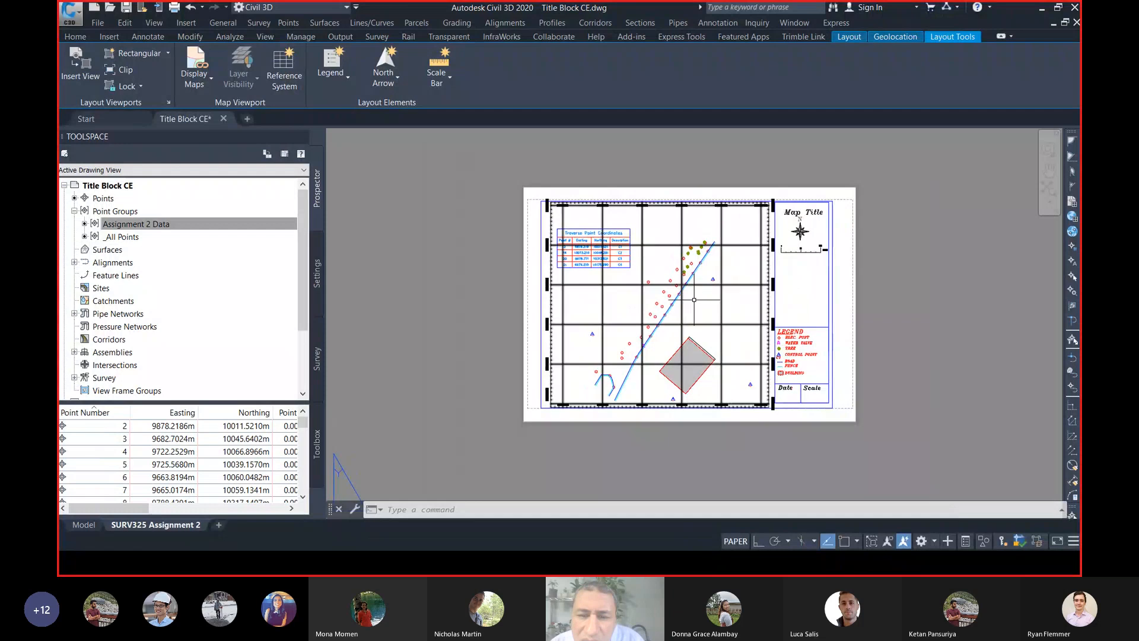
pyautogui.scroll(1, 691, 297)
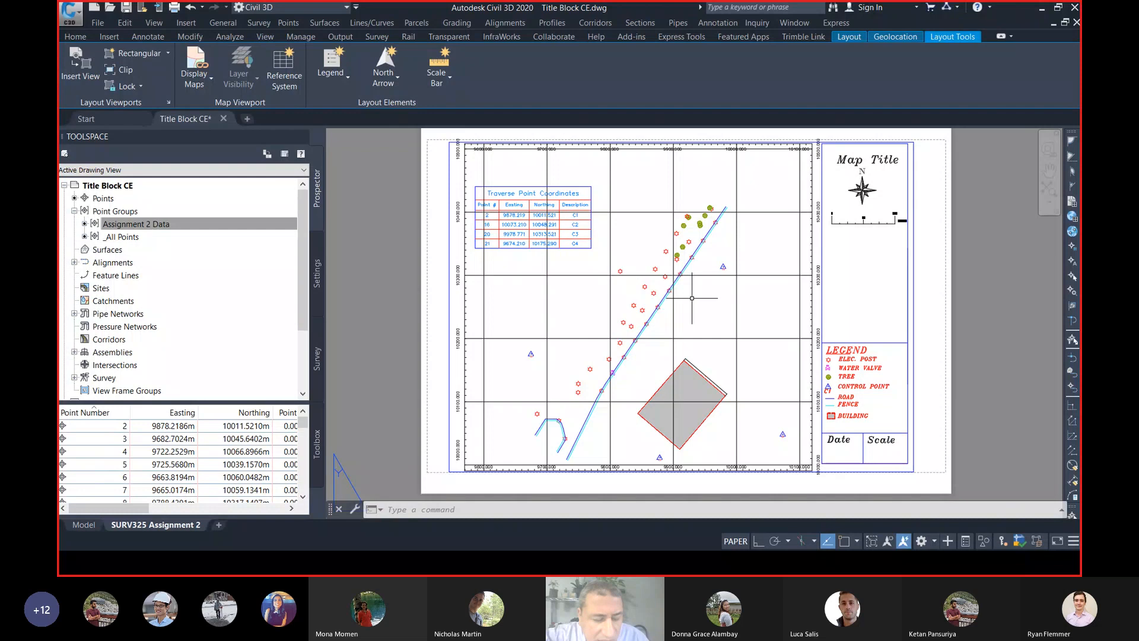
pyautogui.write('p')
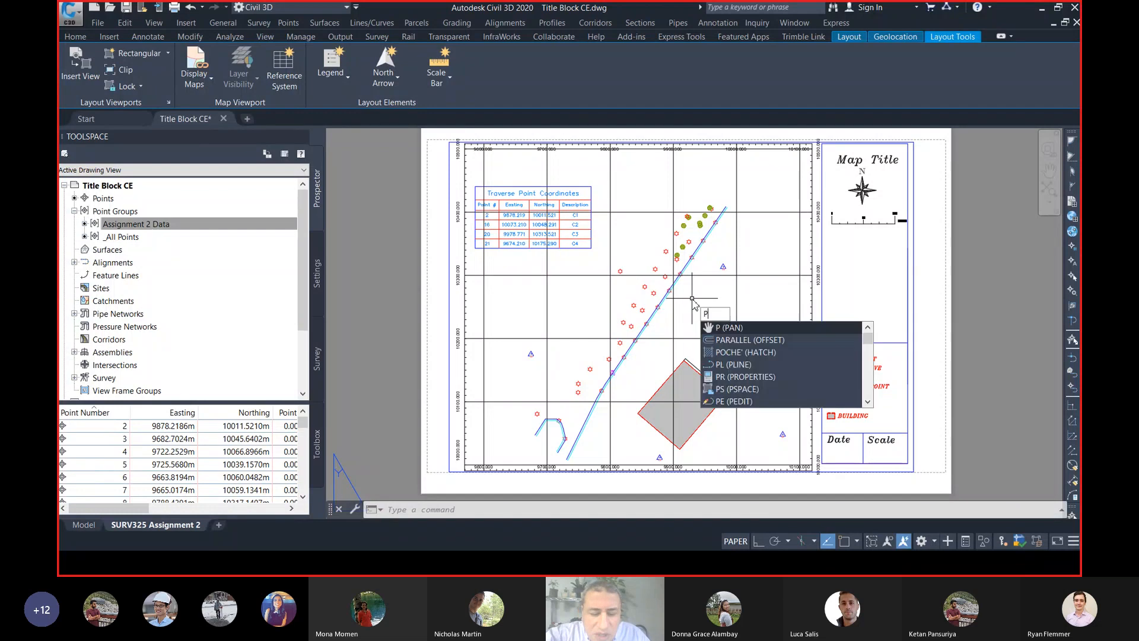
pyautogui.write('l')
pyautogui.press('BackSpace')
pyautogui.write('RInt')
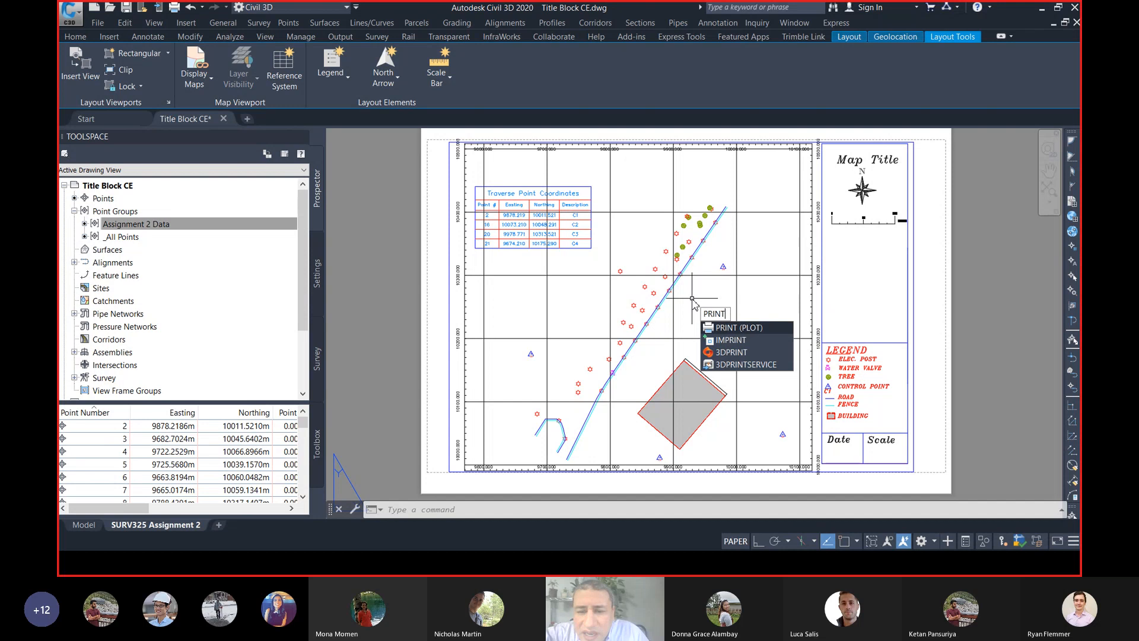
pyautogui.press('Escape')
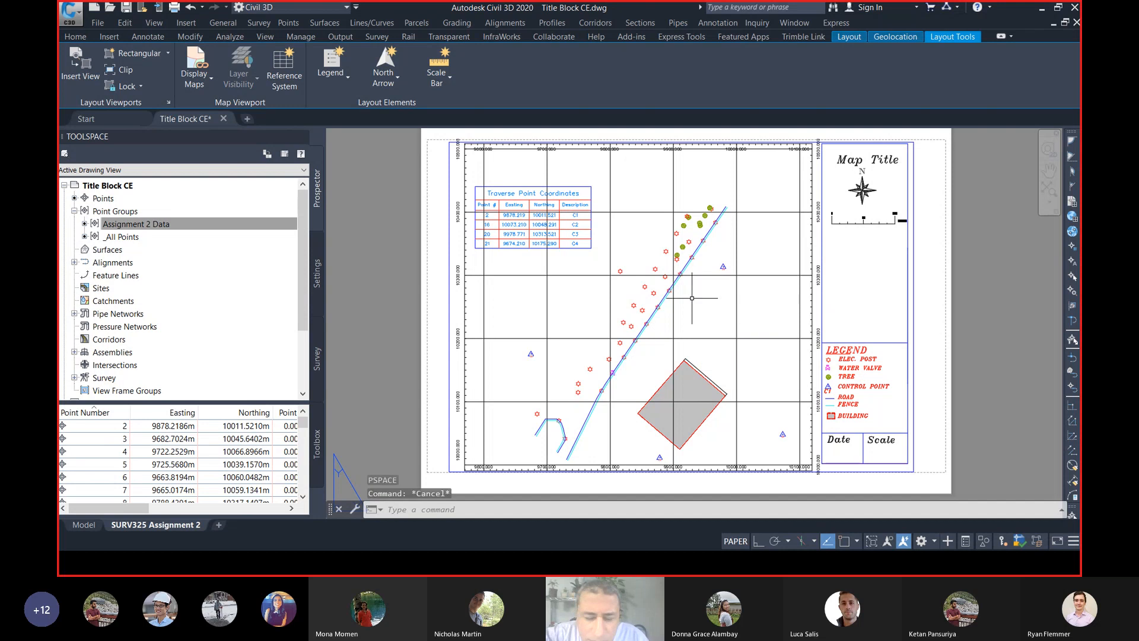
pyautogui.hotkey('ctrl', 'p')
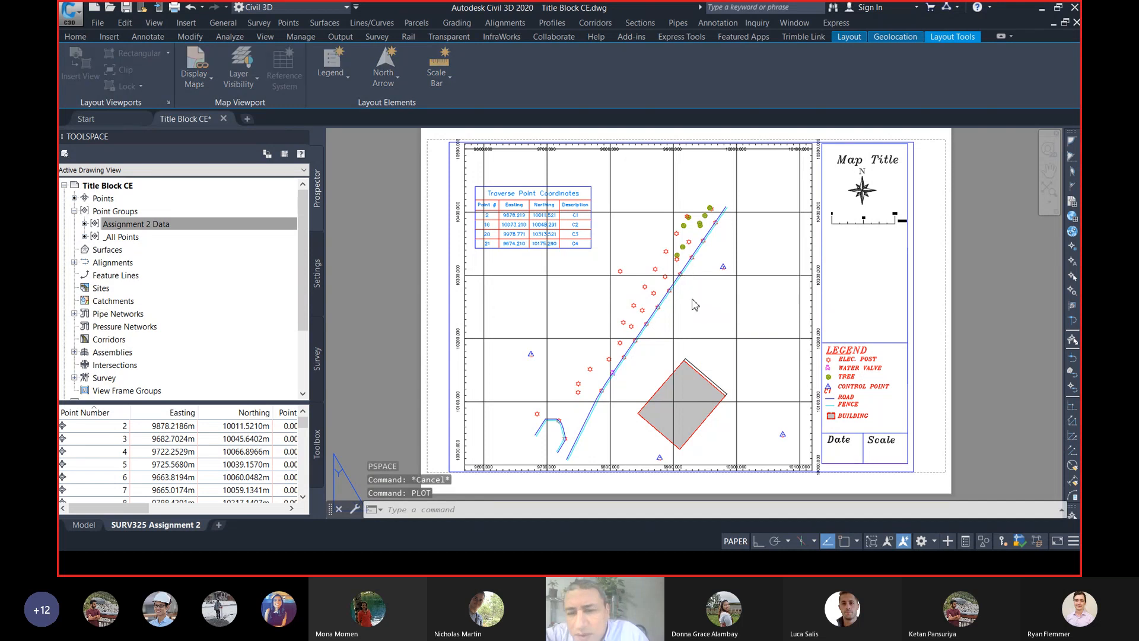
pyautogui.press('Escape')
pyautogui.write('pri')
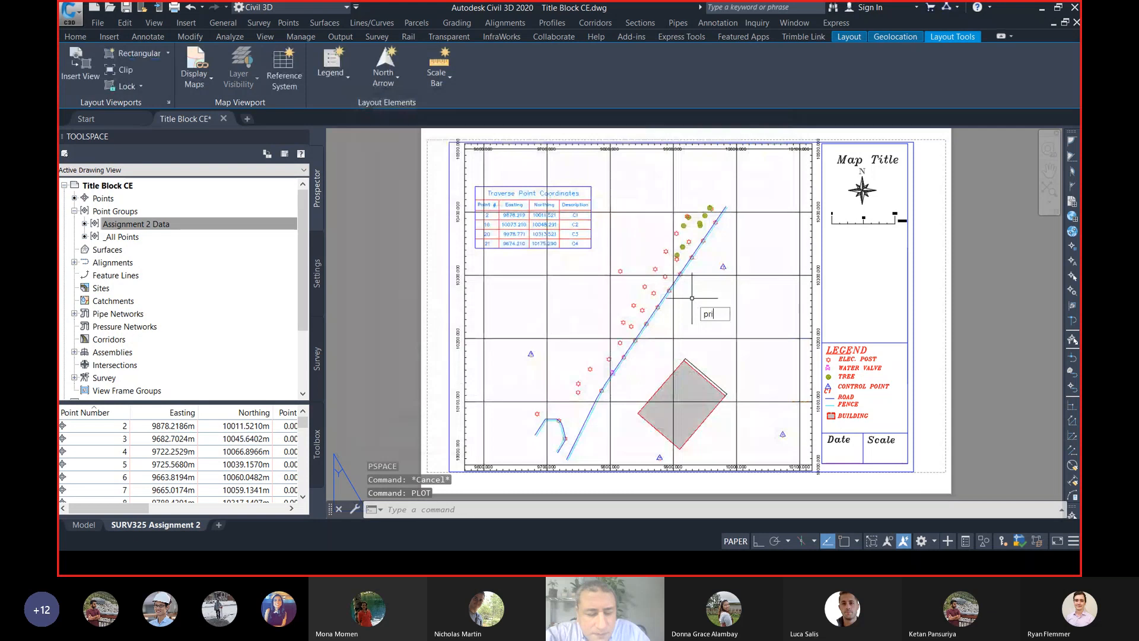
pyautogui.write('nt')
pyautogui.press('Return')
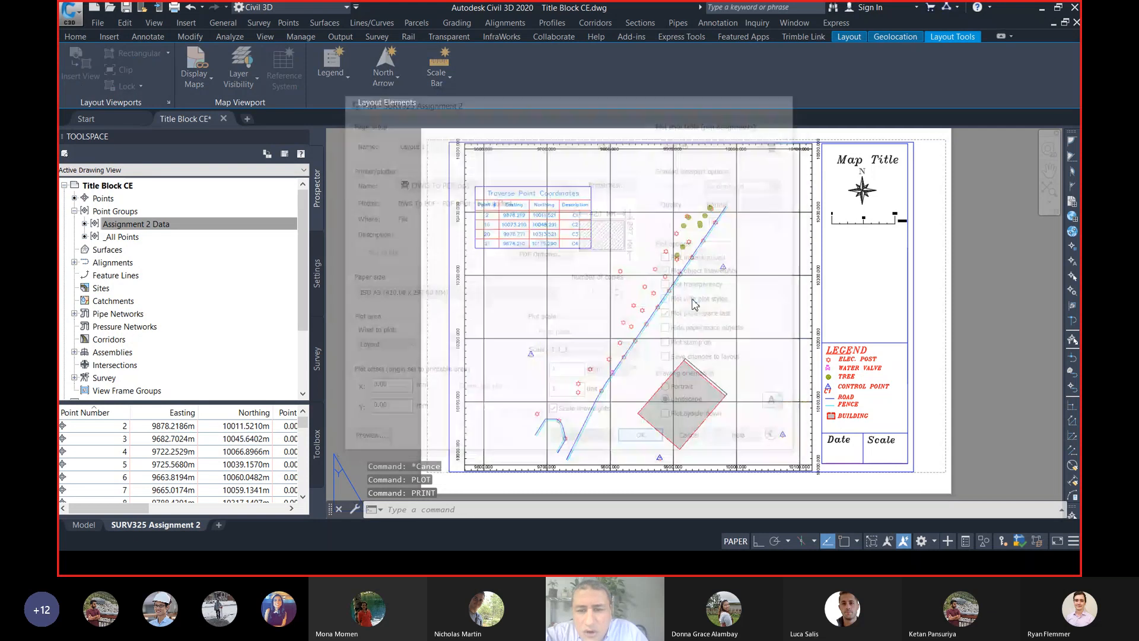
pyautogui.press('Escape')
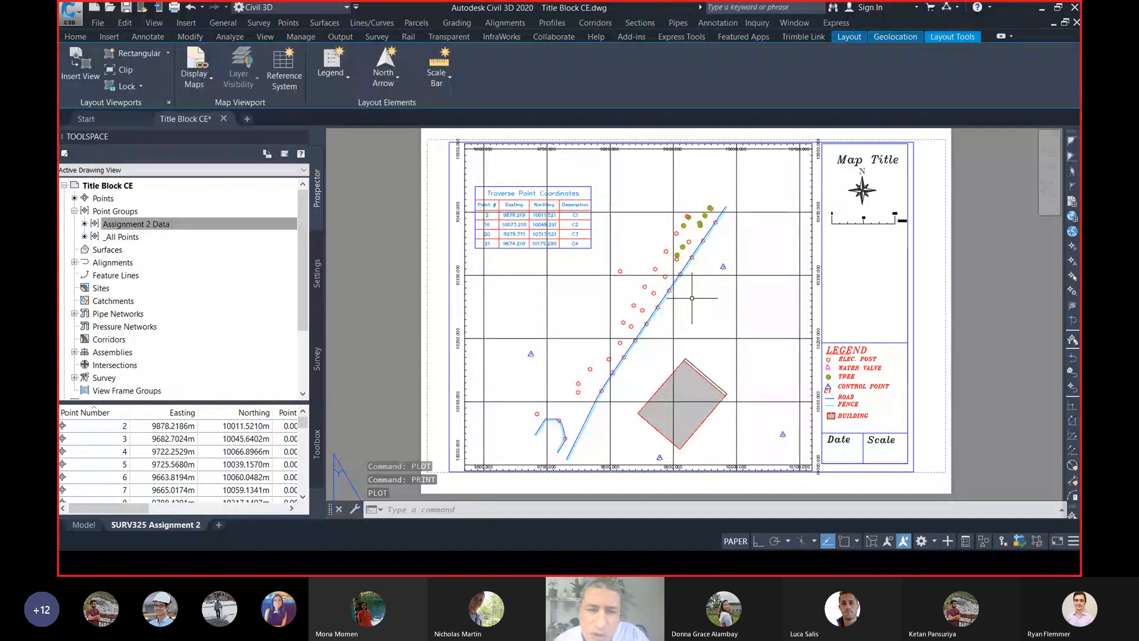
pyautogui.click(98, 22)
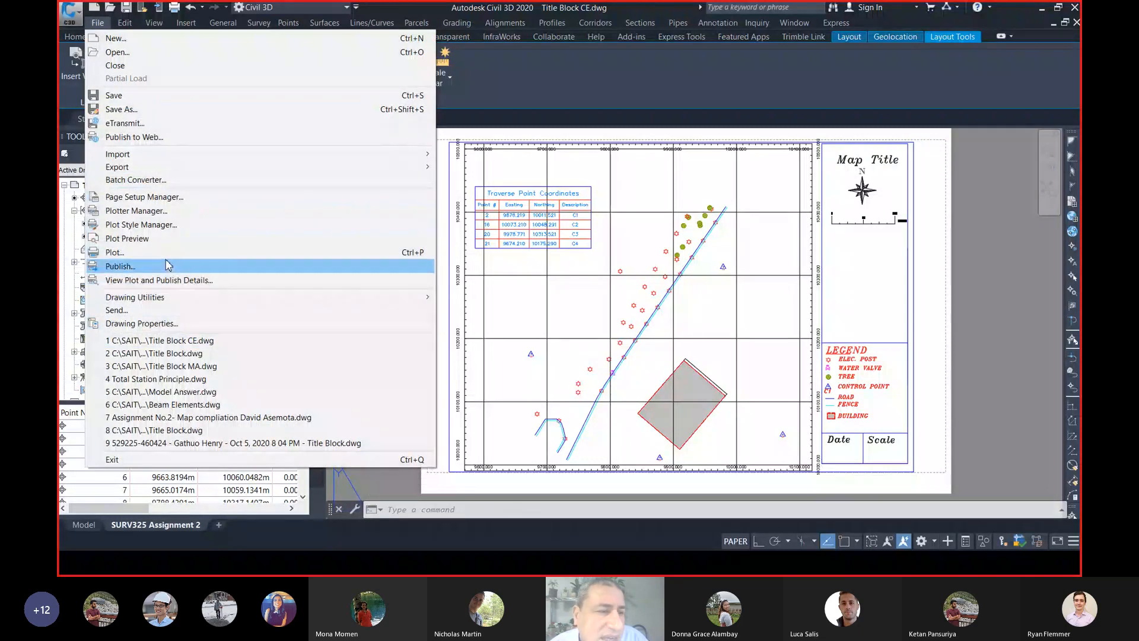
pyautogui.click(742, 301)
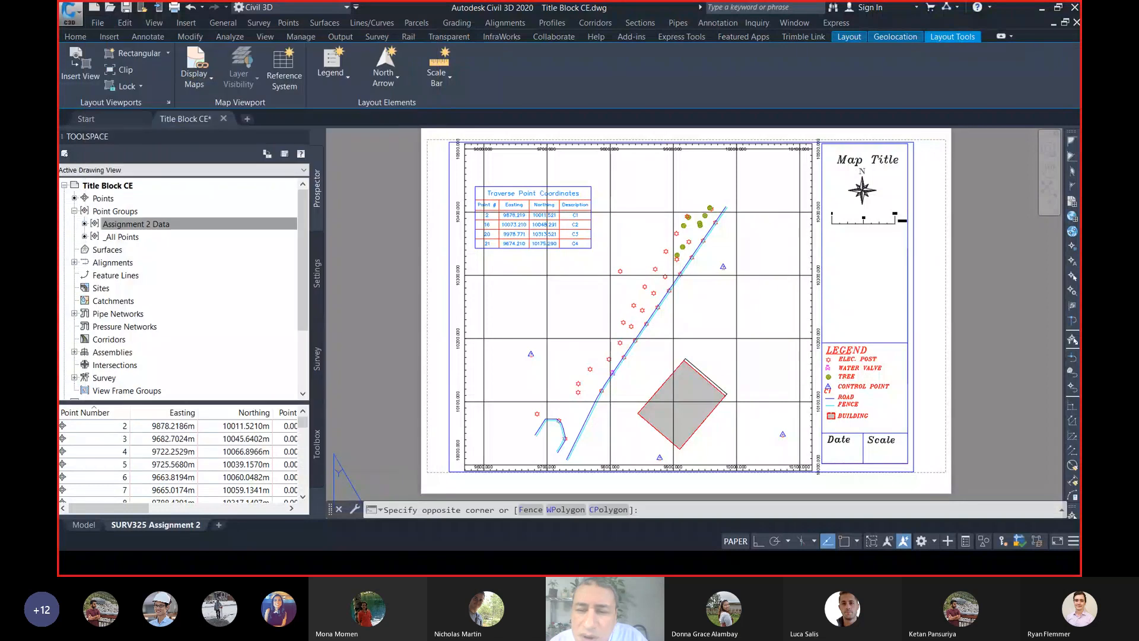
pyautogui.click(776, 312)
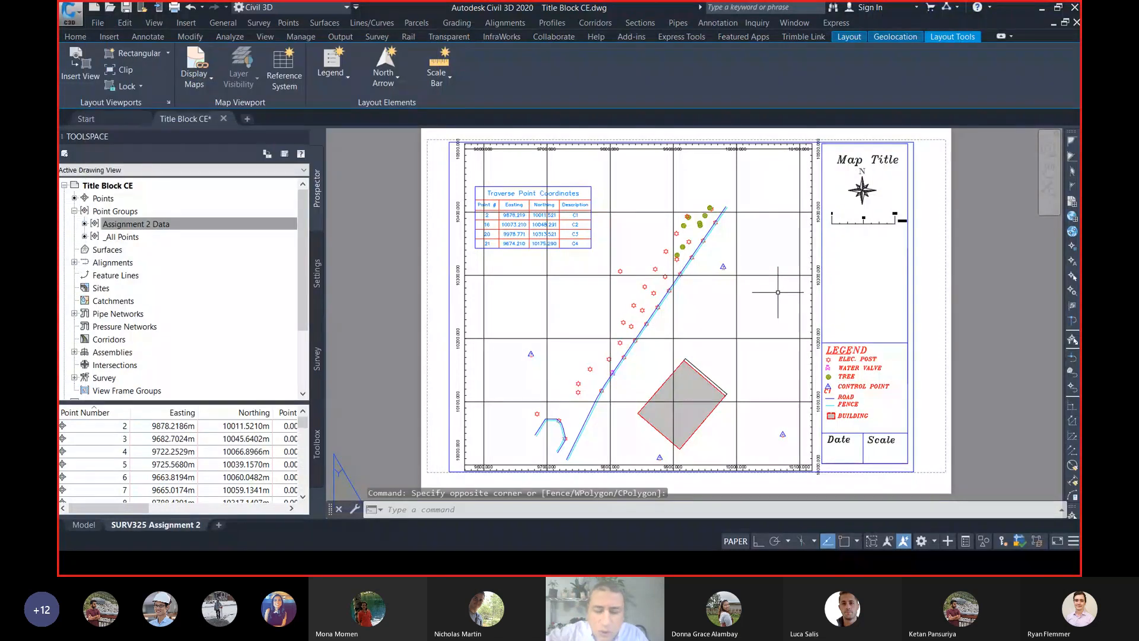
pyautogui.hotkey('ctrl', 'p')
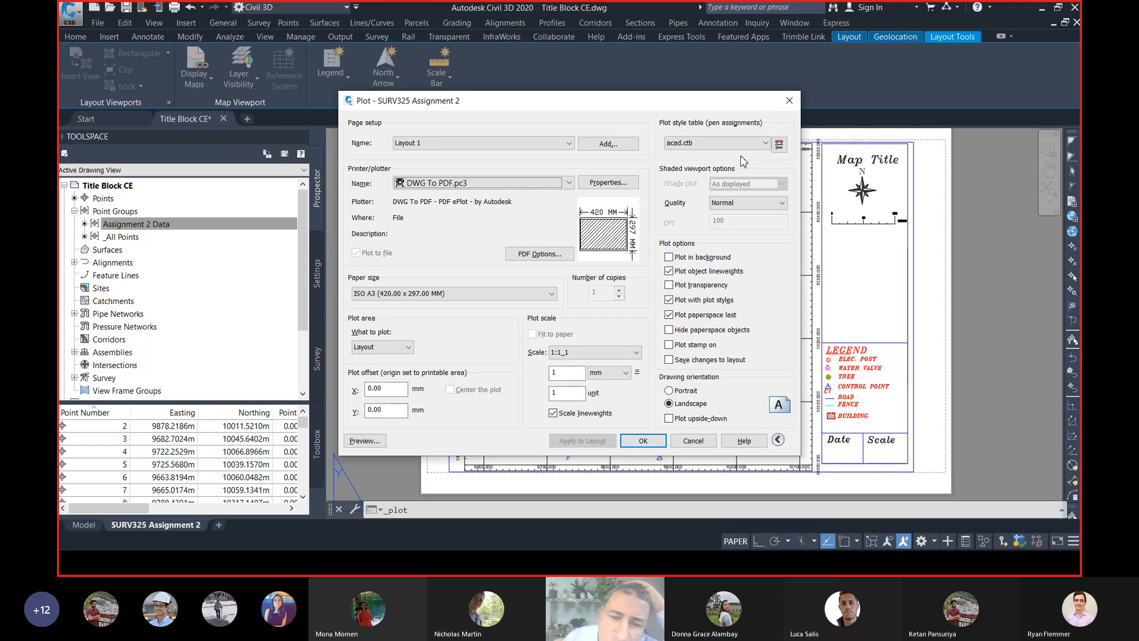
pyautogui.click(709, 442)
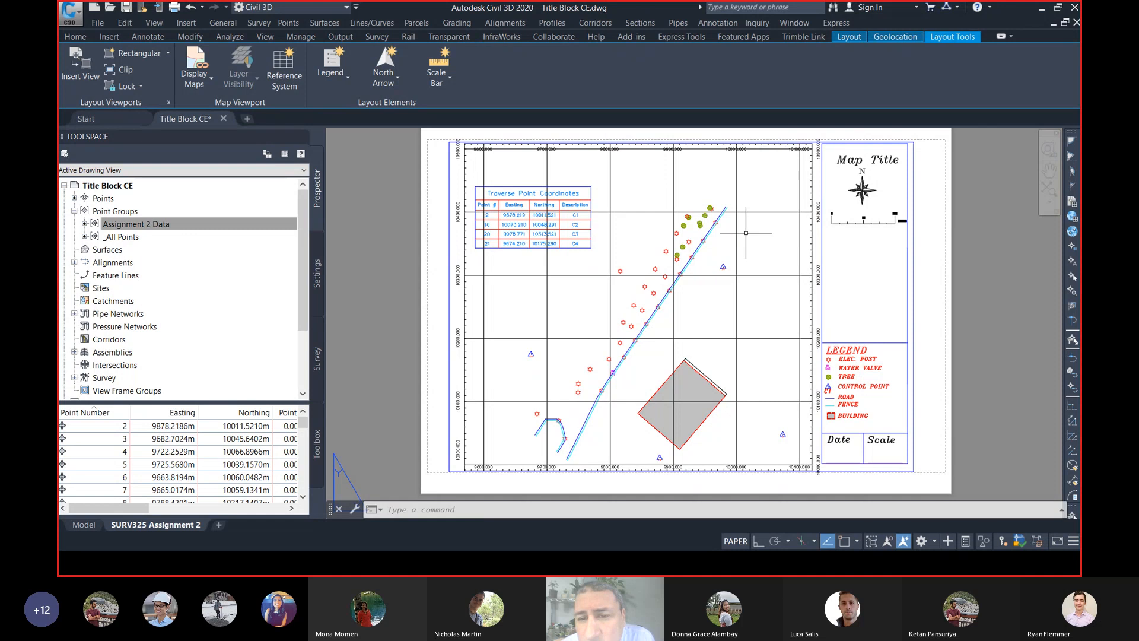
# Examine the grid lines, road and fence linework, post symbols, traverse coordinate table and easting labels on the map layout
pyautogui.scroll(2, 739, 196)
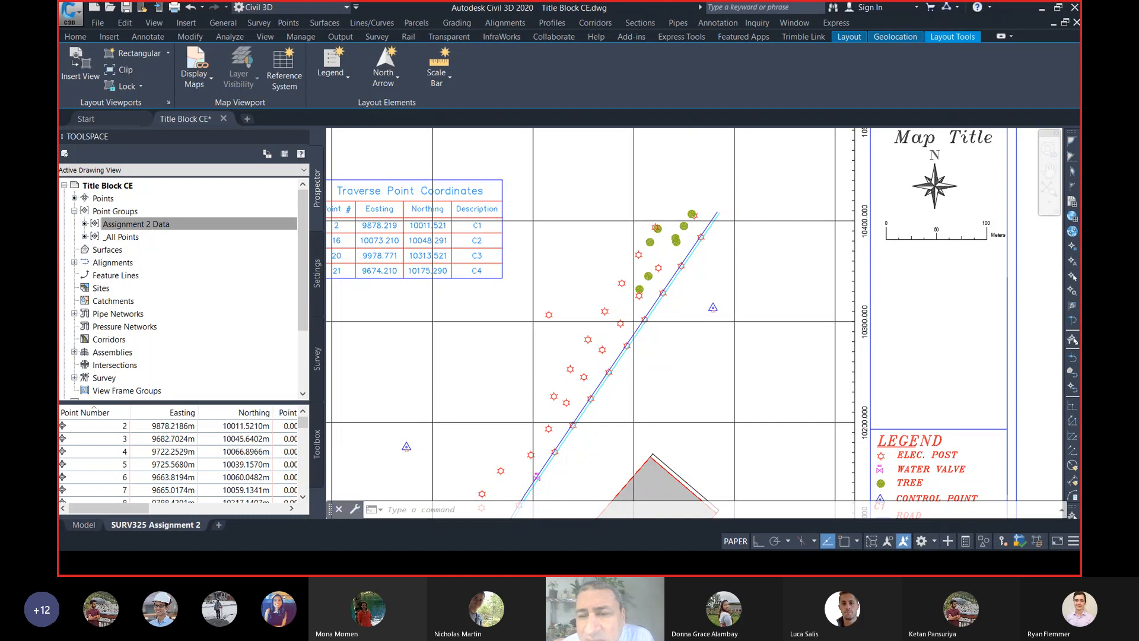
pyautogui.scroll(-4, 760, 224)
pyautogui.scroll(2, 761, 225)
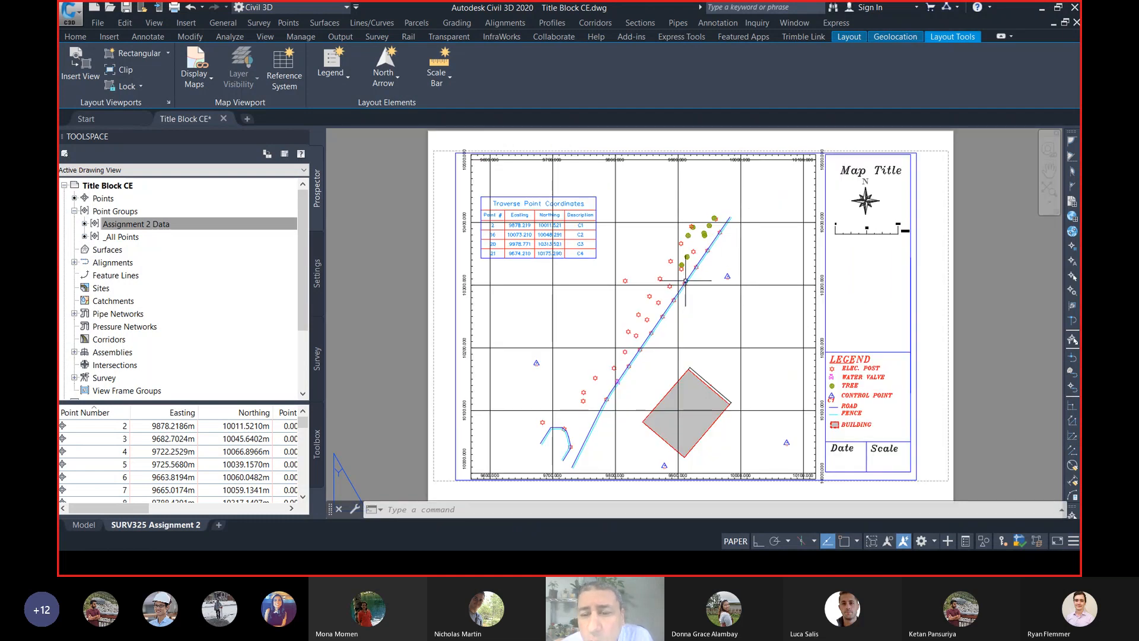
pyautogui.scroll(5, 677, 285)
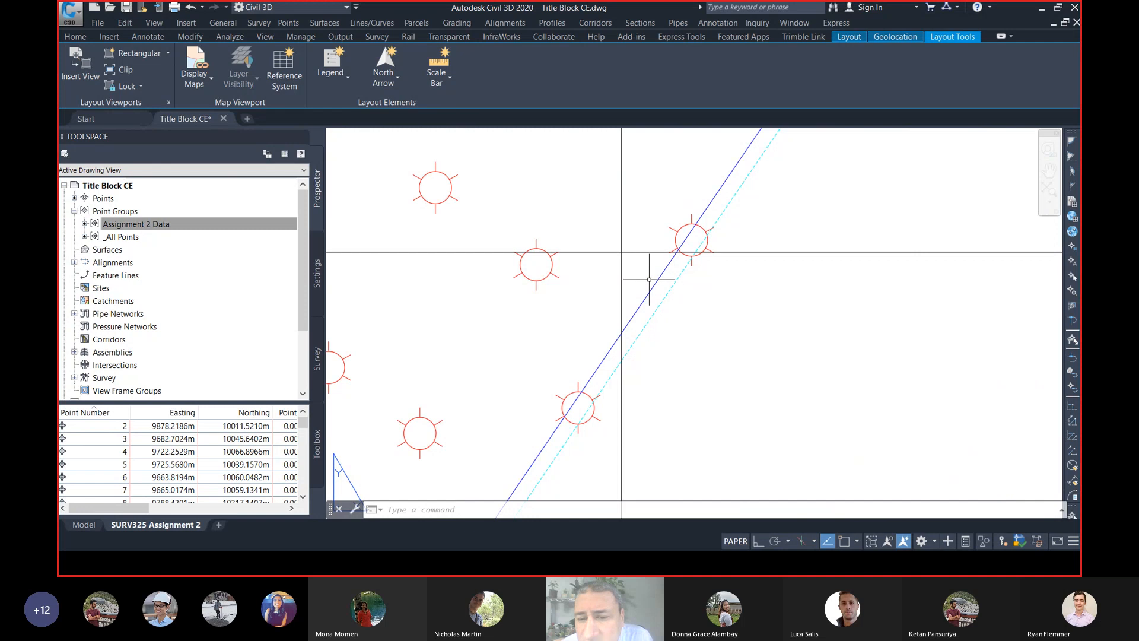
pyautogui.scroll(-2, 657, 283)
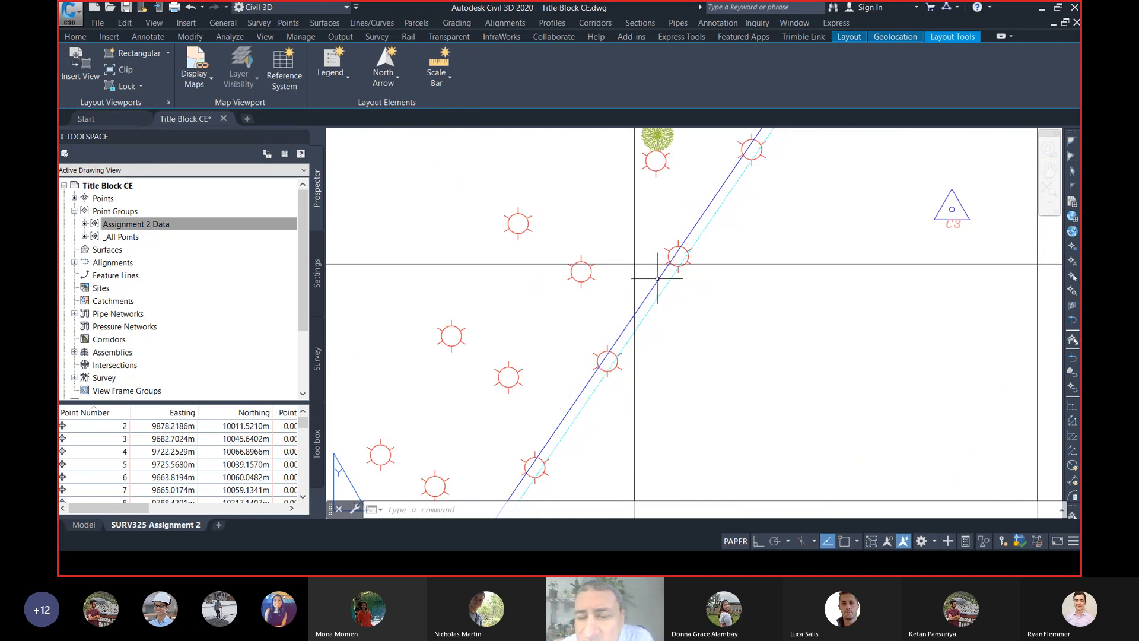
pyautogui.scroll(2, 657, 279)
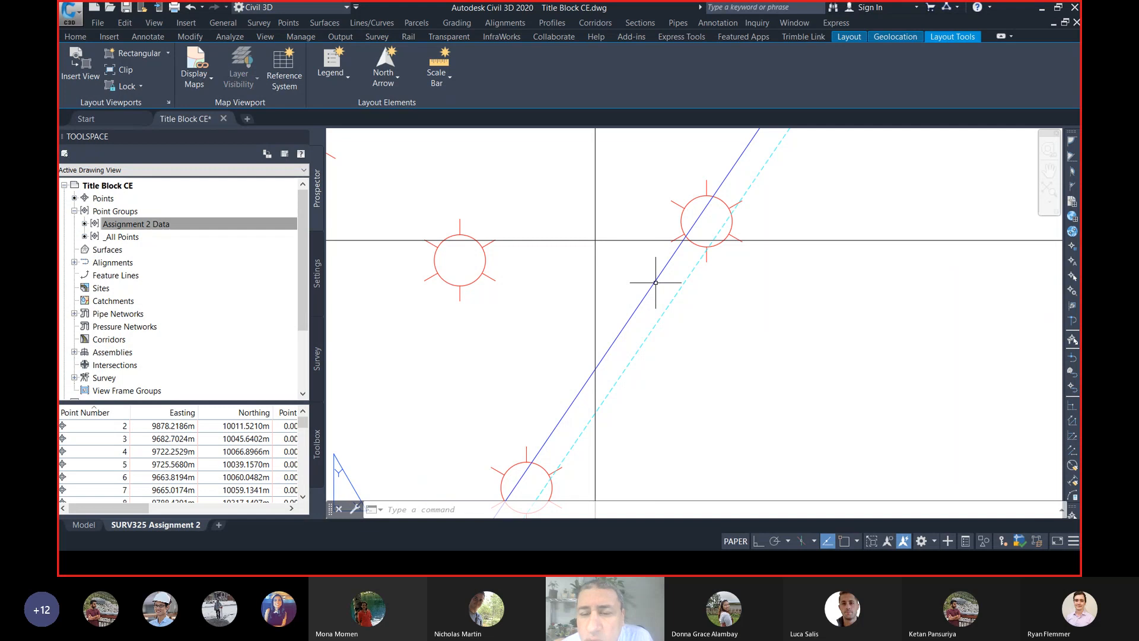
pyautogui.scroll(-6, 656, 282)
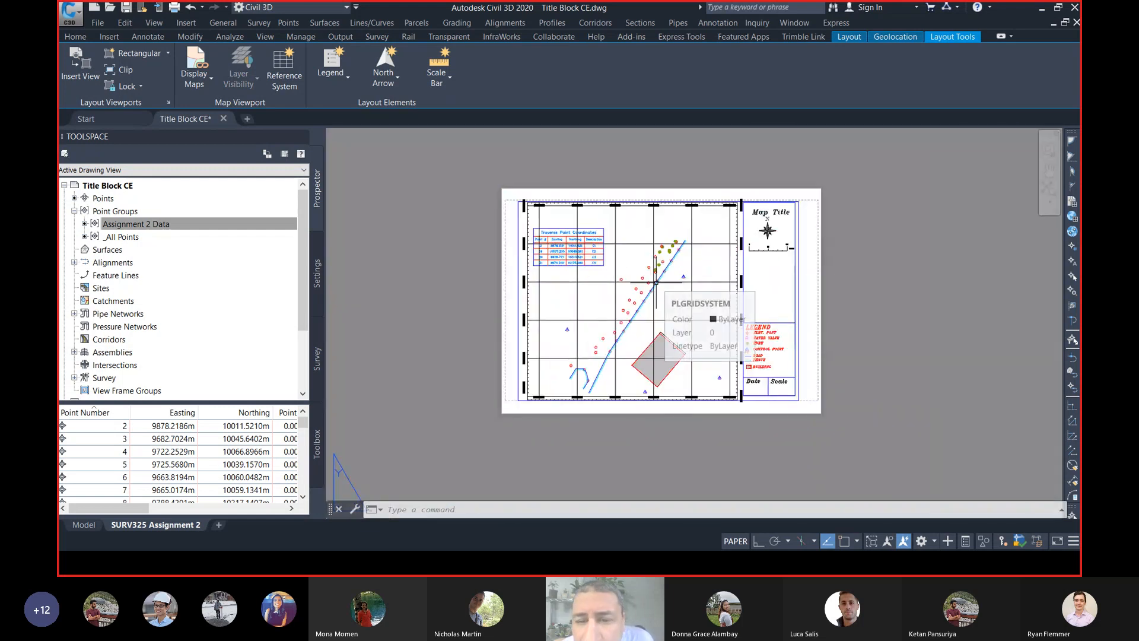
pyautogui.scroll(5, 615, 216)
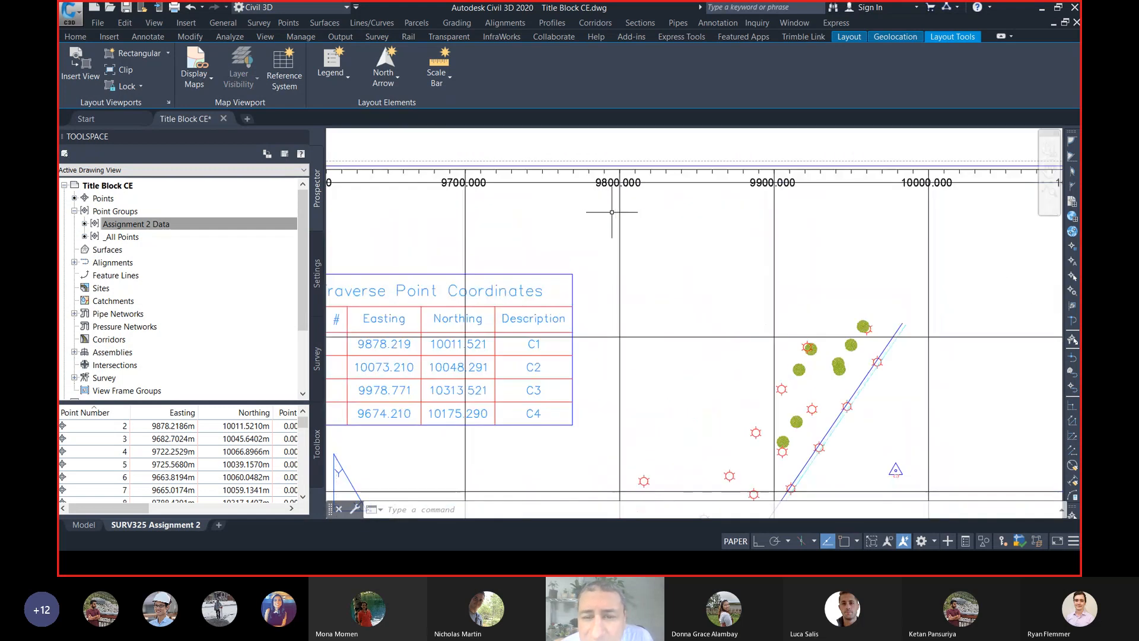
pyautogui.scroll(2, 617, 193)
pyautogui.moveTo(608, 193); pyautogui.dragTo(622, 238, button='middle')
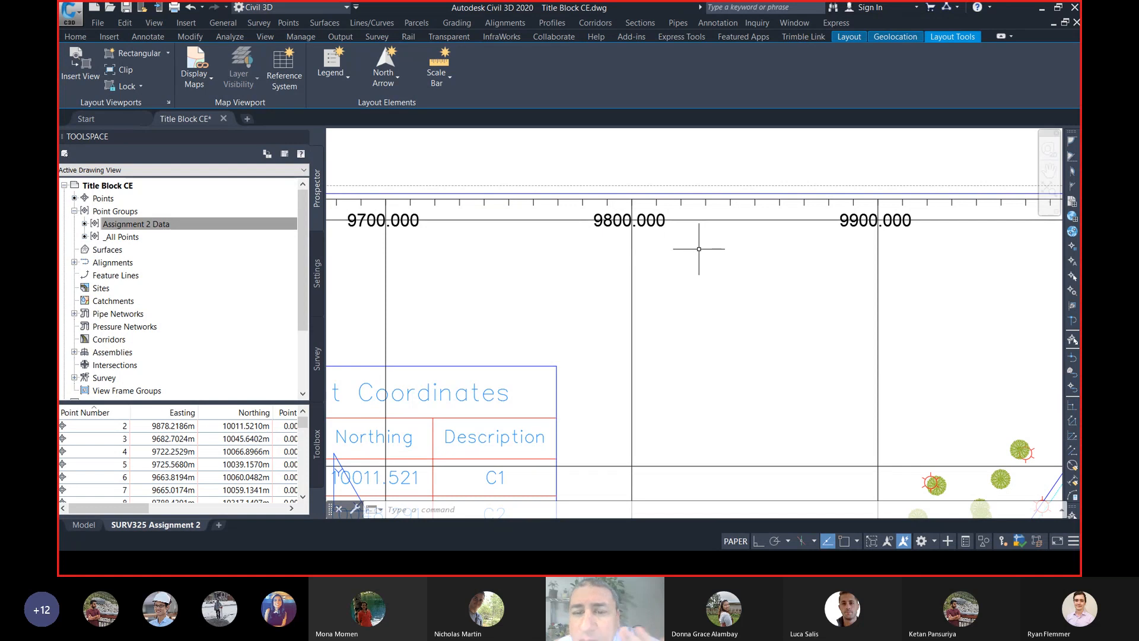
pyautogui.scroll(-4, 699, 248)
pyautogui.scroll(-4, 701, 286)
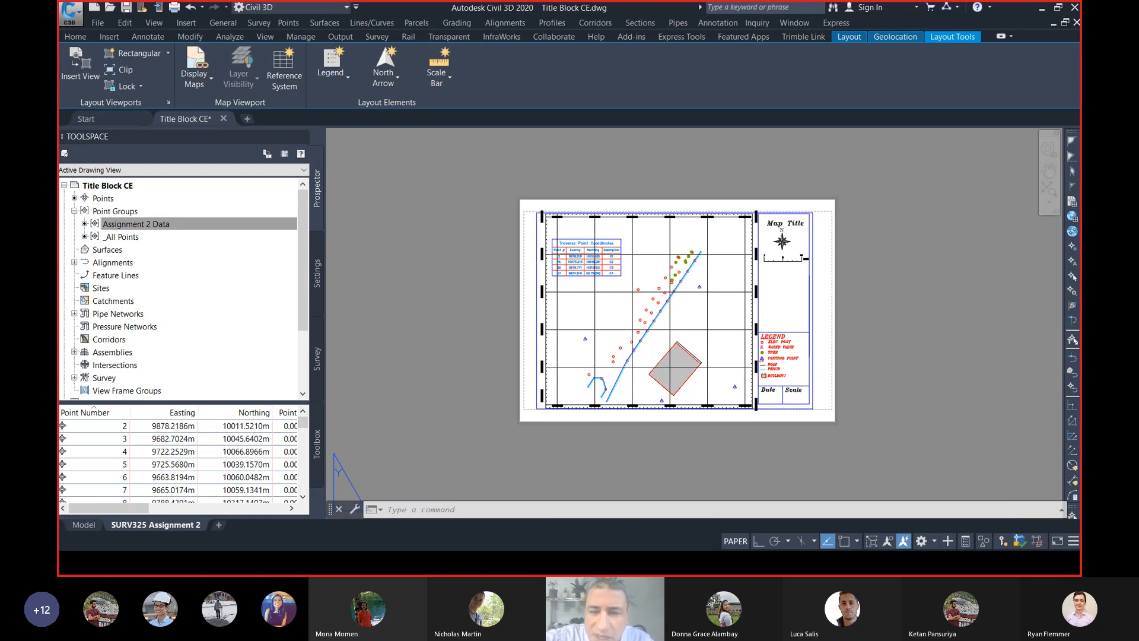
# Open the plot settings for the SURV325 Assignment 2 layout and choose Layout as the area to plot
pyautogui.hotkey('ctrl', 'p')
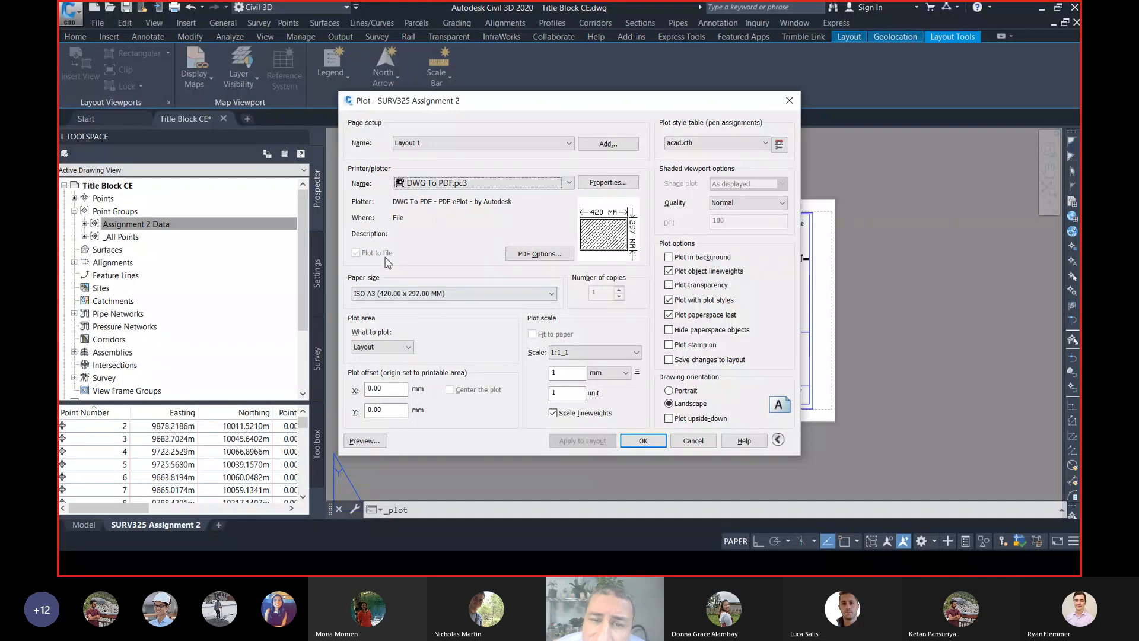
pyautogui.click(394, 348)
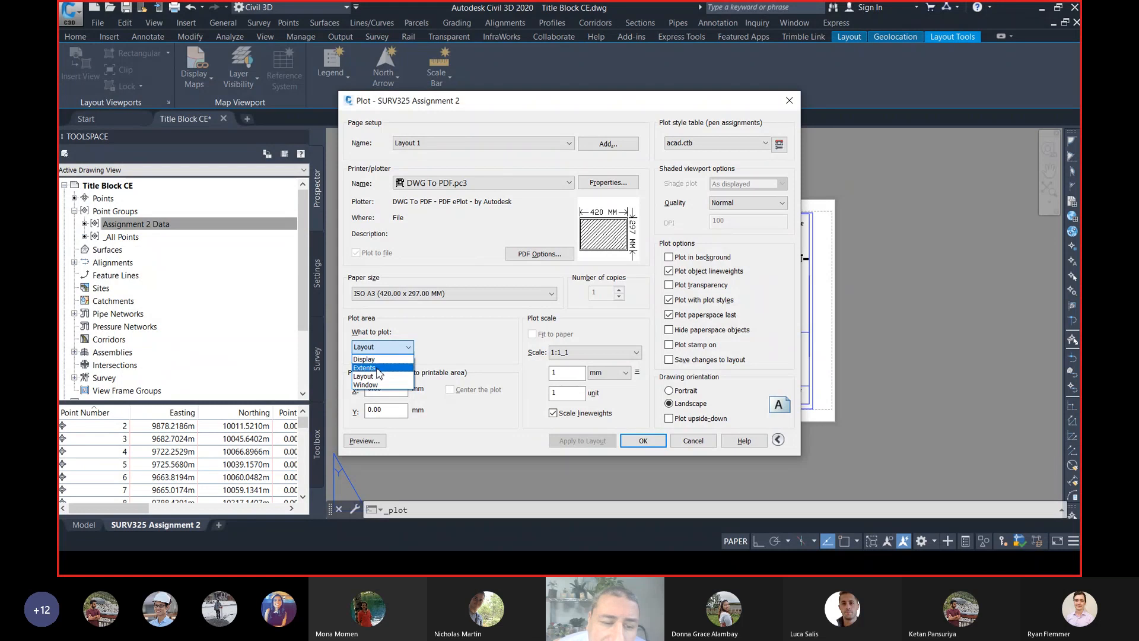
pyautogui.click(381, 376)
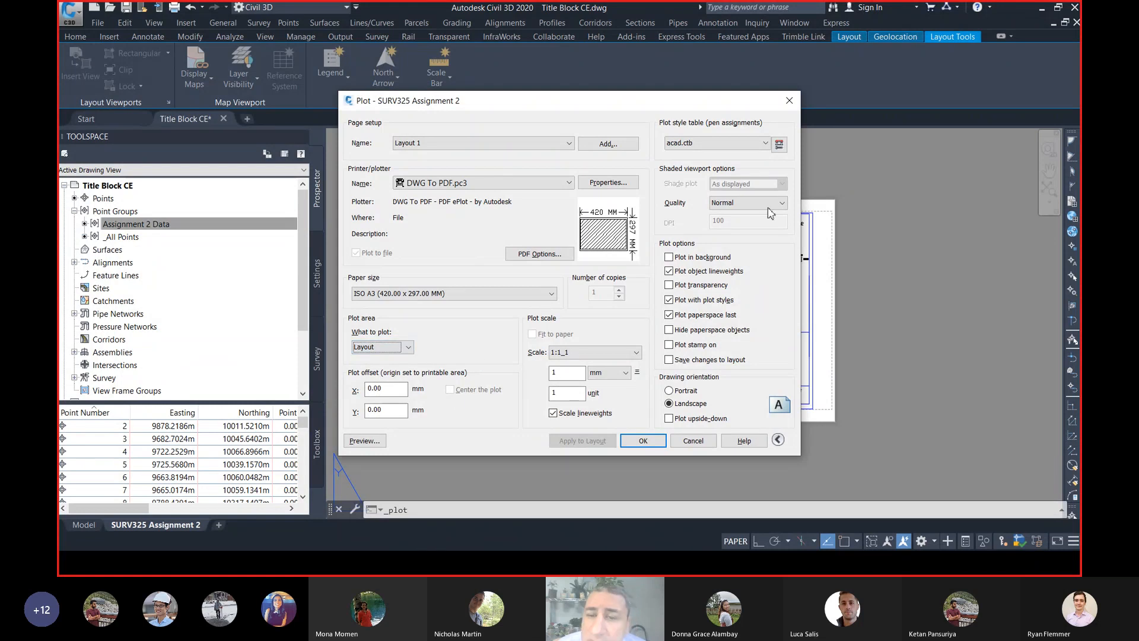
# Edit the acad.ctb plot style table to give Color 7 a lineweight of 0.0500 mm, and save it
pyautogui.click(779, 145)
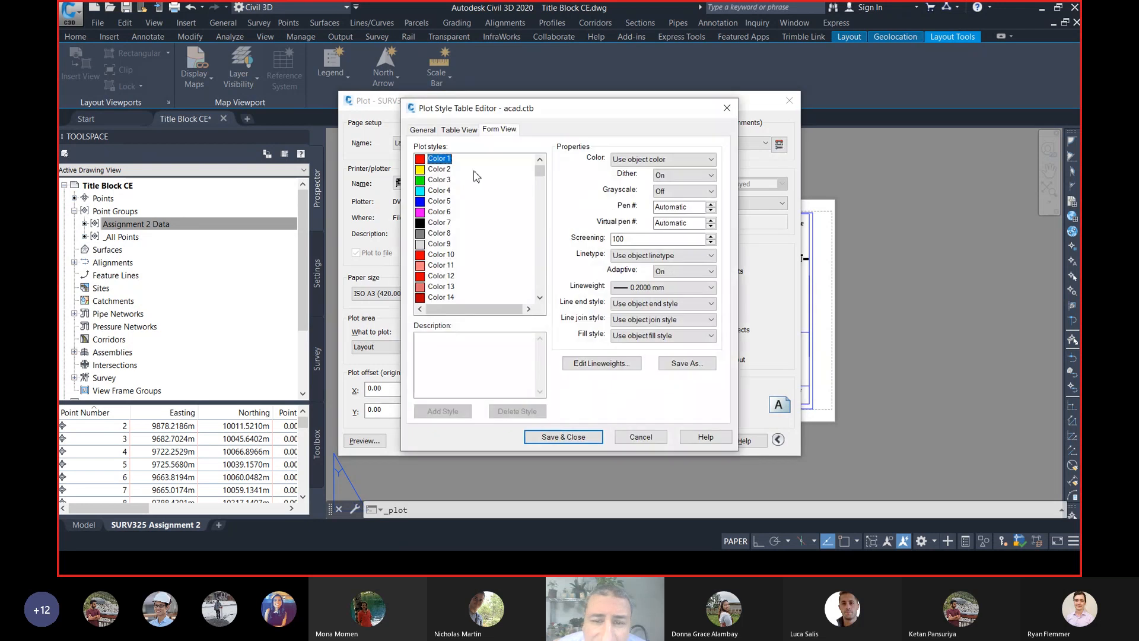
pyautogui.click(442, 171)
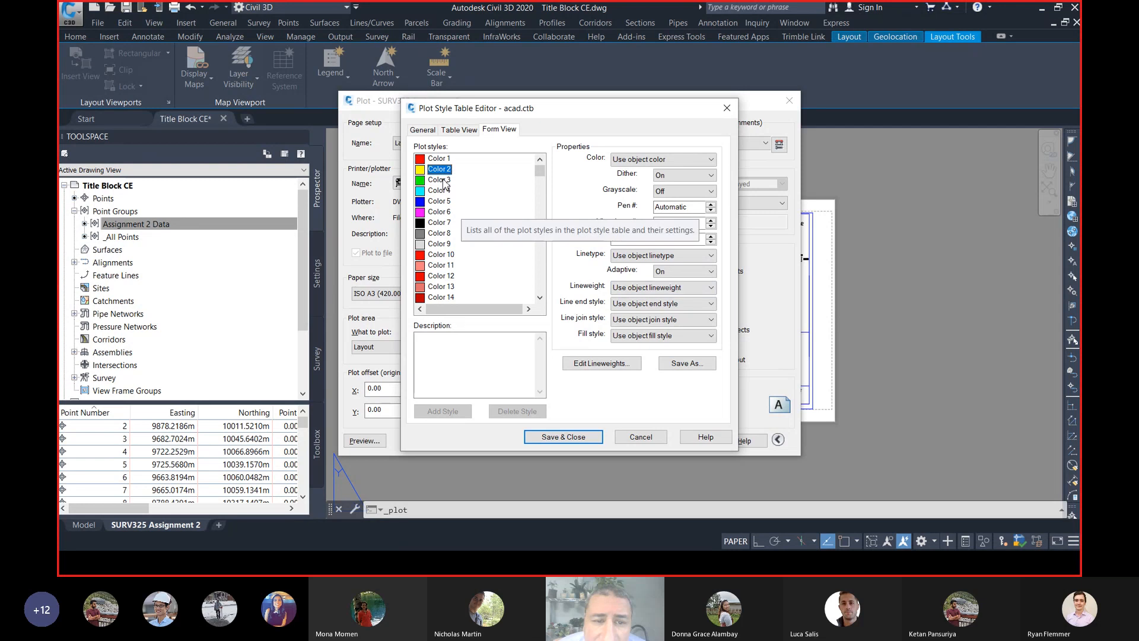
pyautogui.click(440, 202)
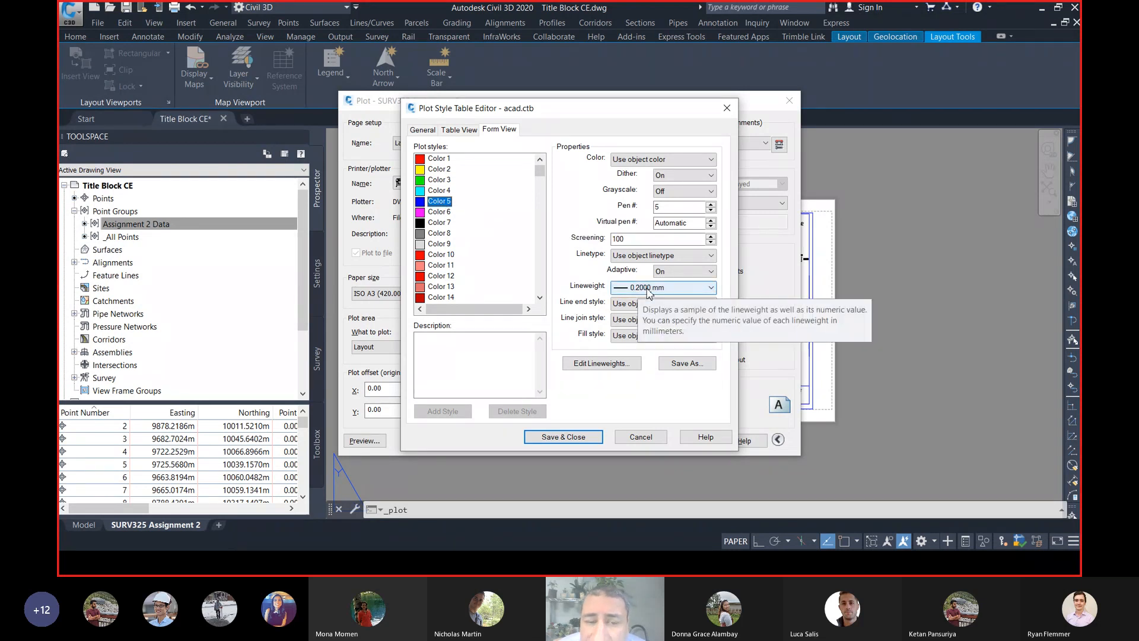
pyautogui.click(440, 223)
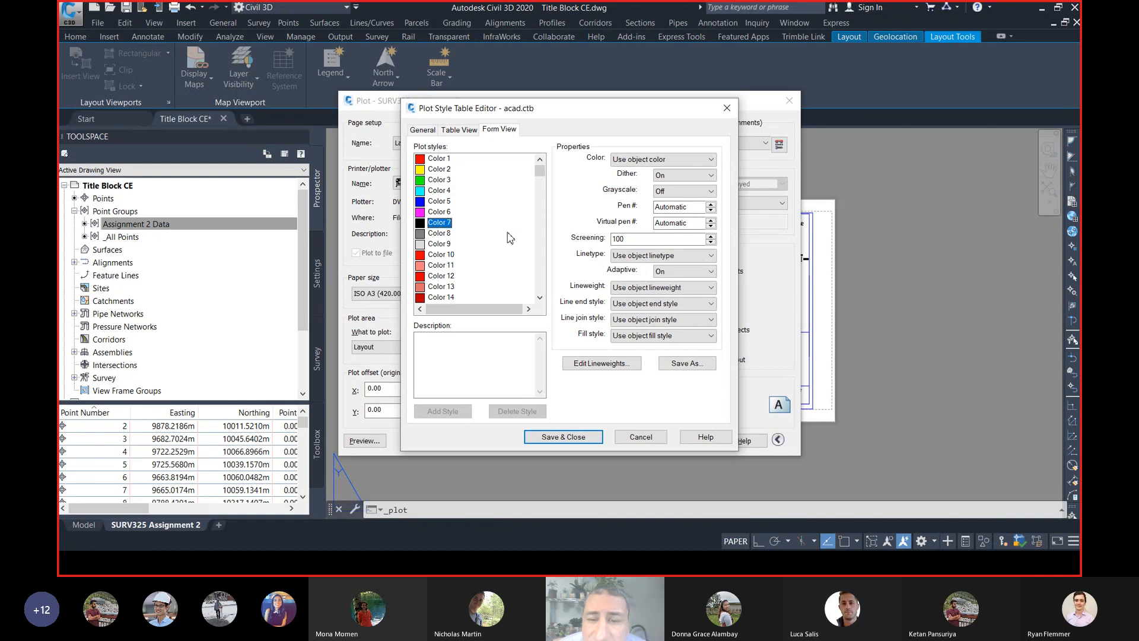
pyautogui.click(649, 290)
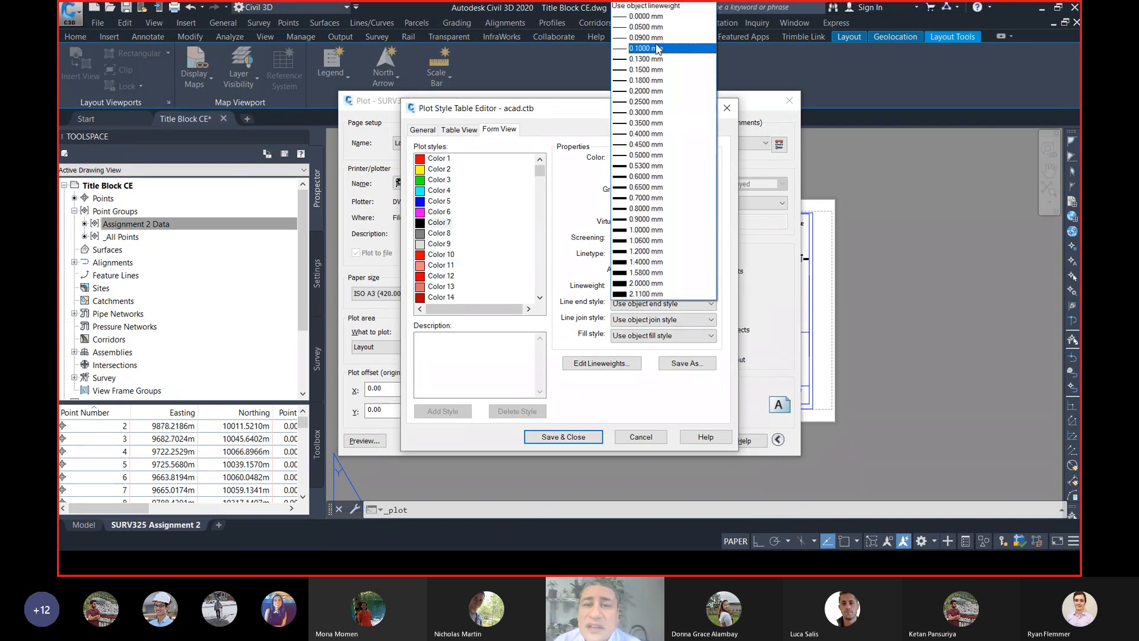
pyautogui.click(652, 27)
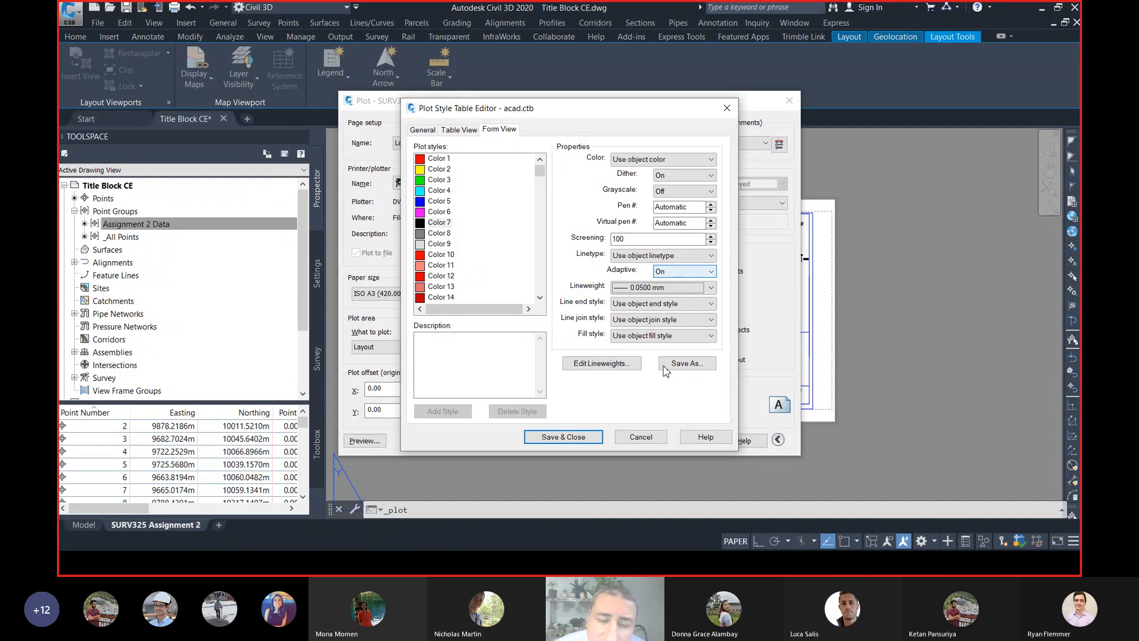
pyautogui.click(571, 438)
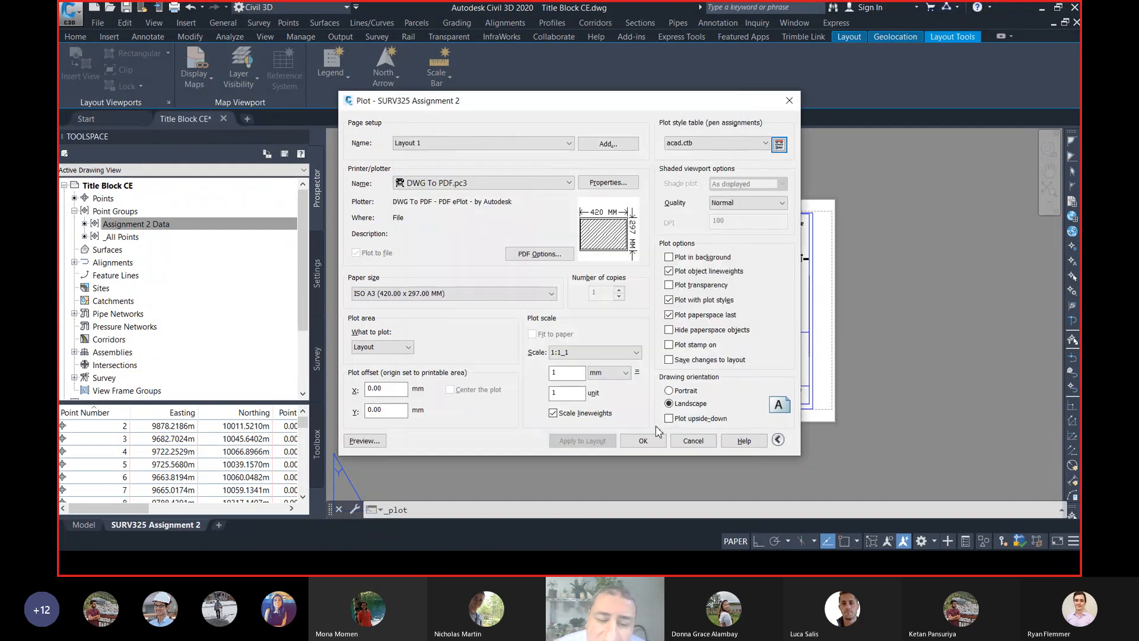
# Plot the layout to a PDF on the Desktop, naming the file with the student's full name followed by "Assignment 2"
pyautogui.click(644, 440)
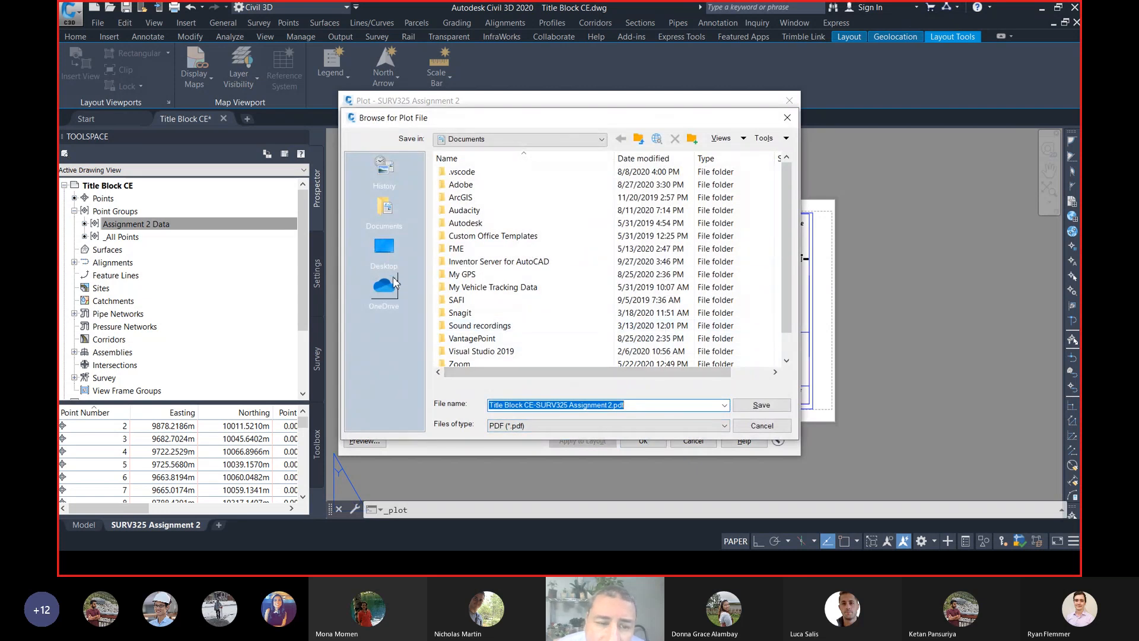
pyautogui.click(389, 248)
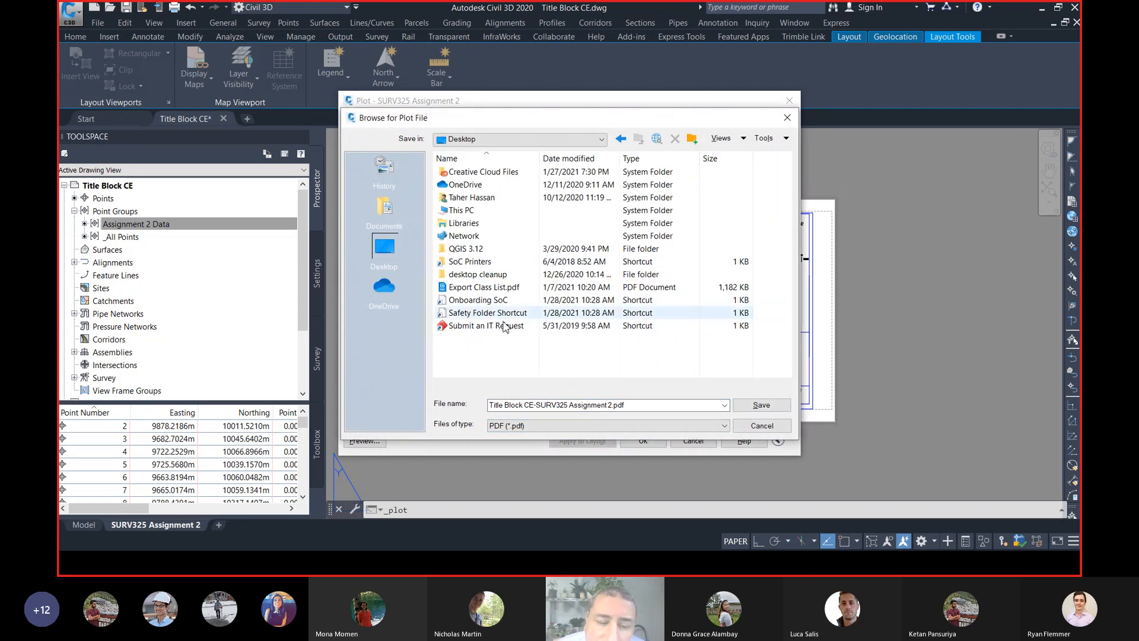
pyautogui.click(537, 406)
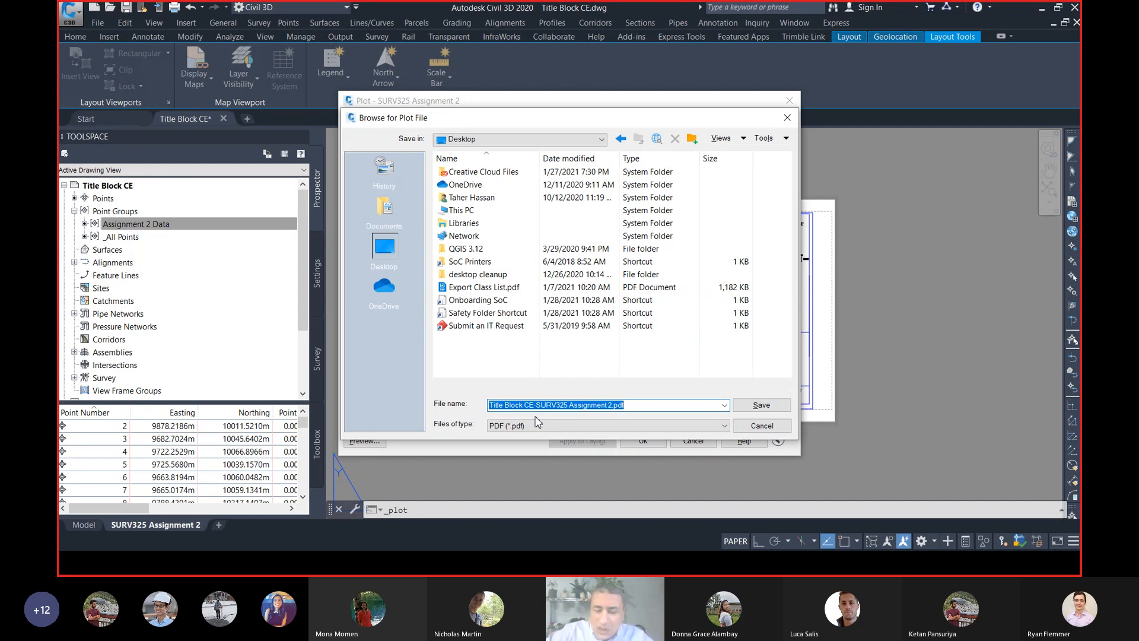
pyautogui.press('Home')
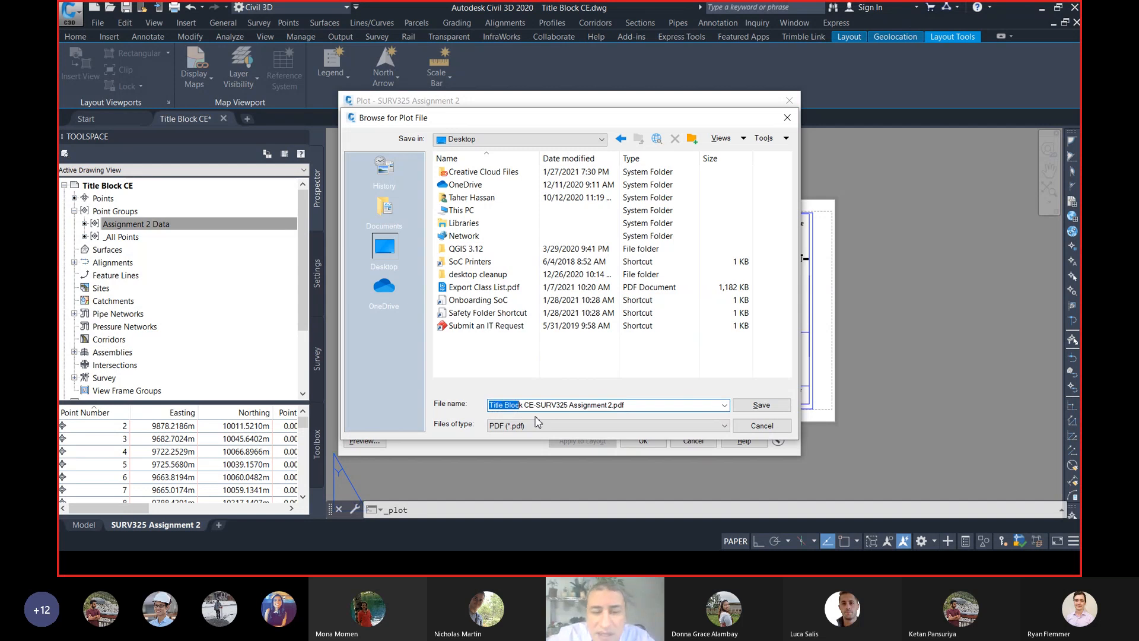
pyautogui.write('Taher Hass')
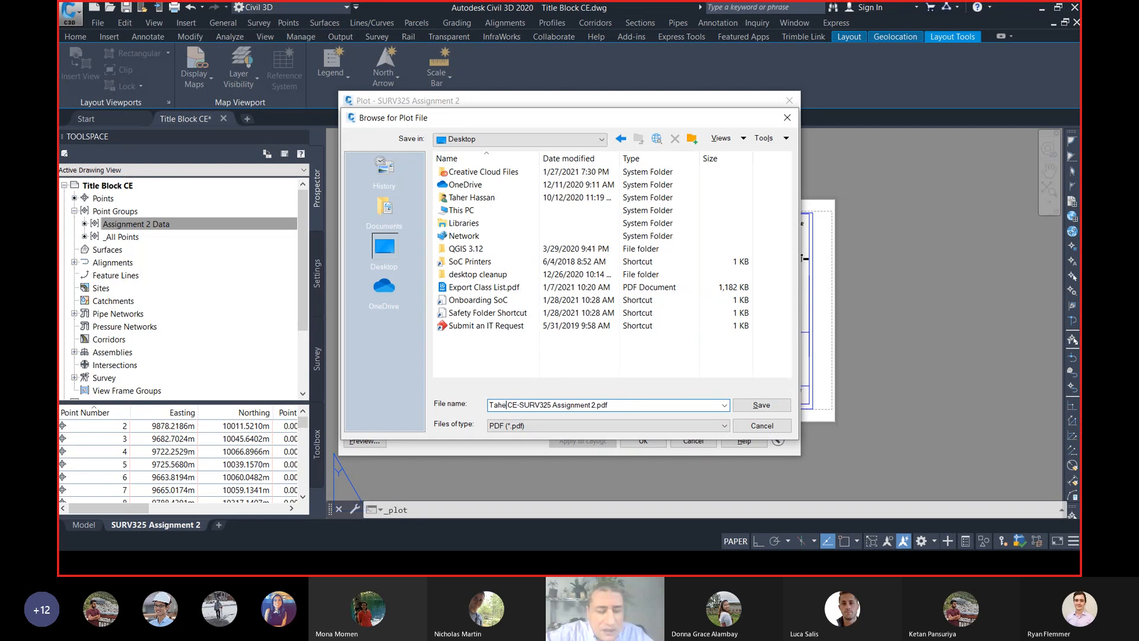
pyautogui.write('a')
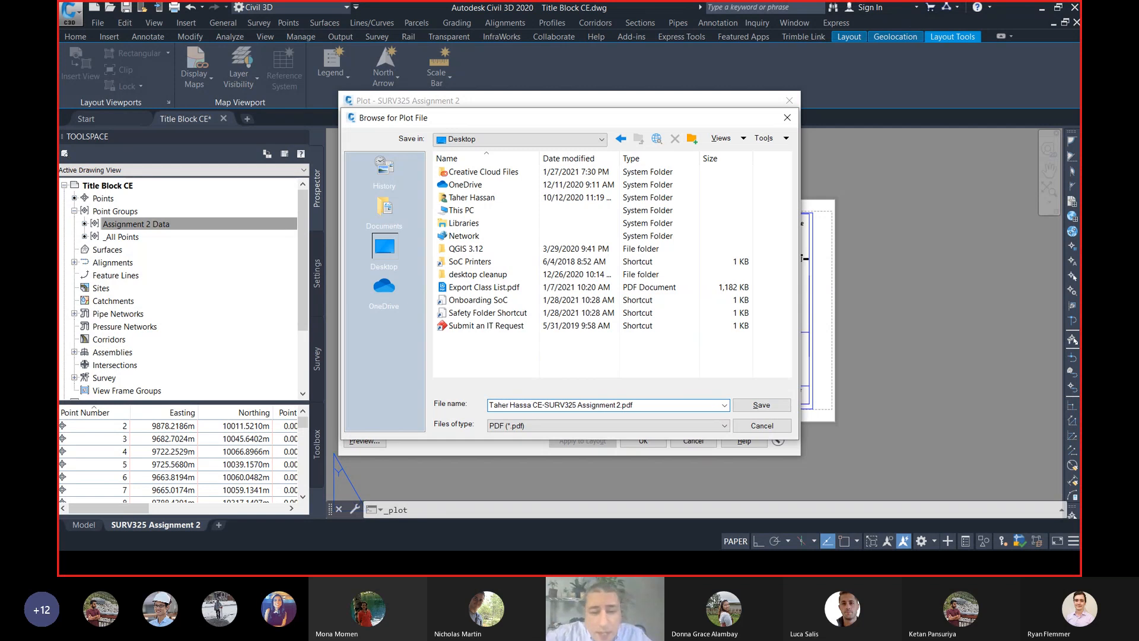
pyautogui.write('n')
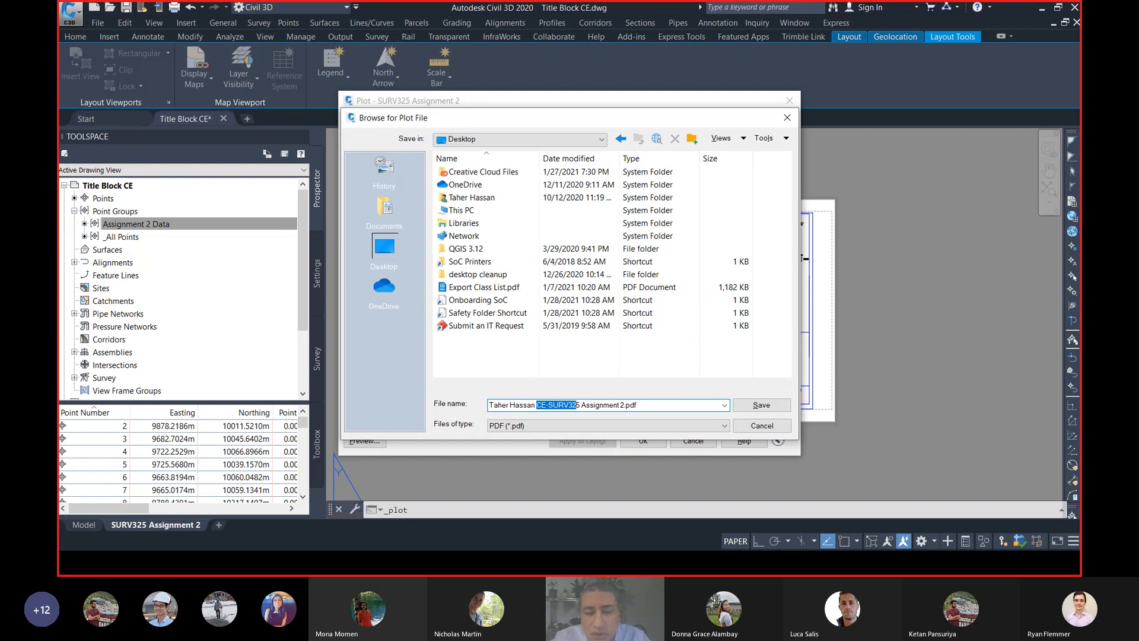
pyautogui.press('BackSpace')
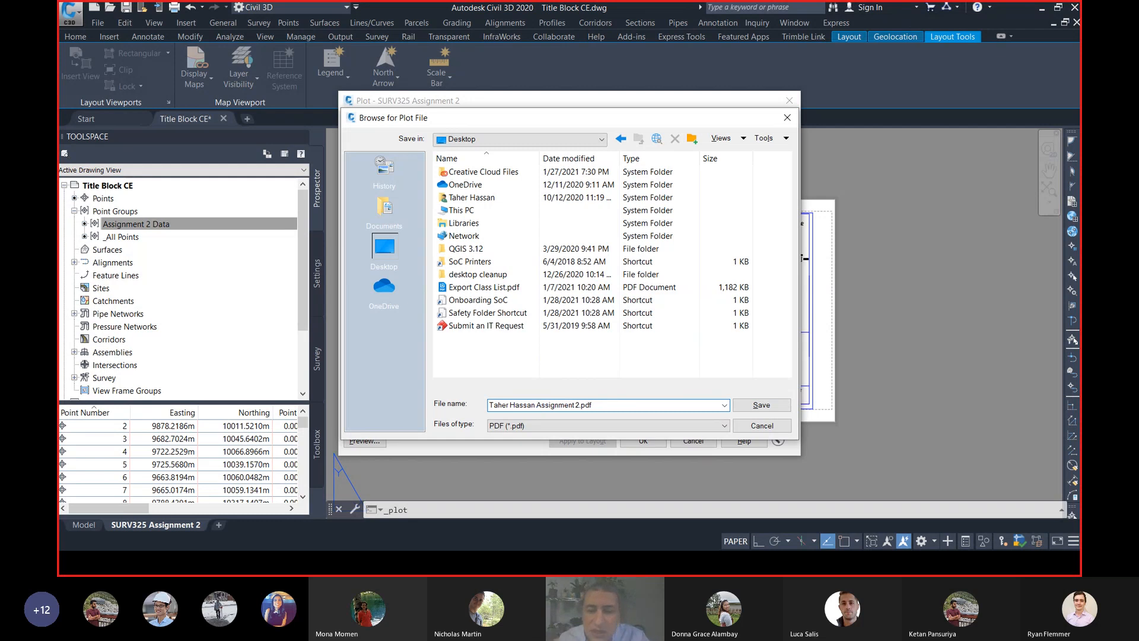
pyautogui.click(760, 404)
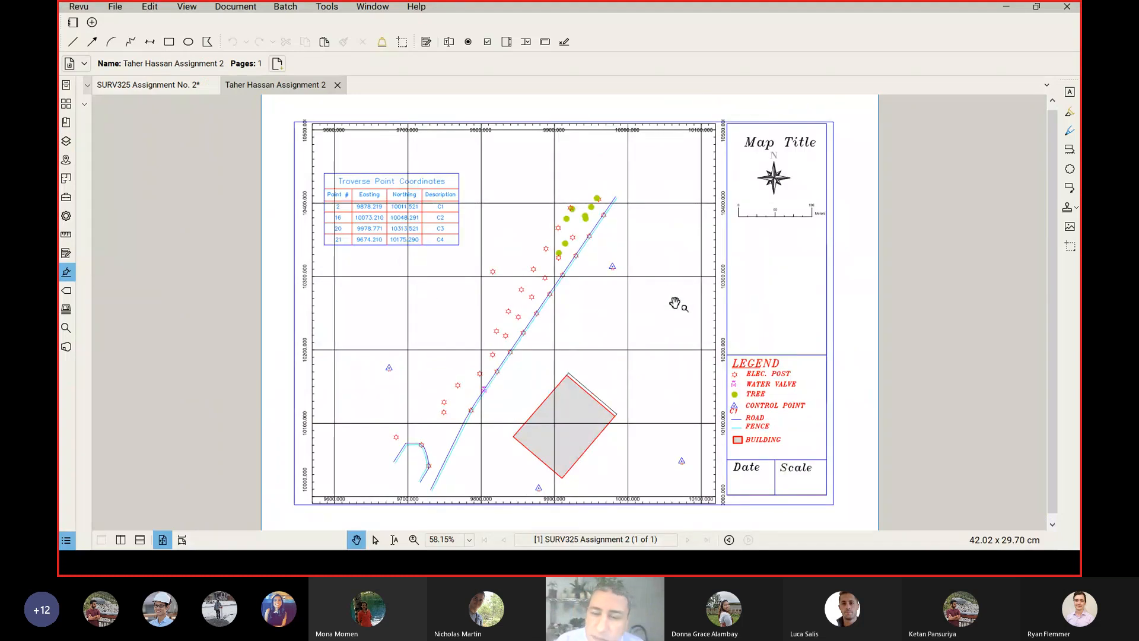
# Look over the plotted map PDF in Revu and close it, returning to the SURV325 Assignment No. 2 instructions
pyautogui.rightClick(650, 243)
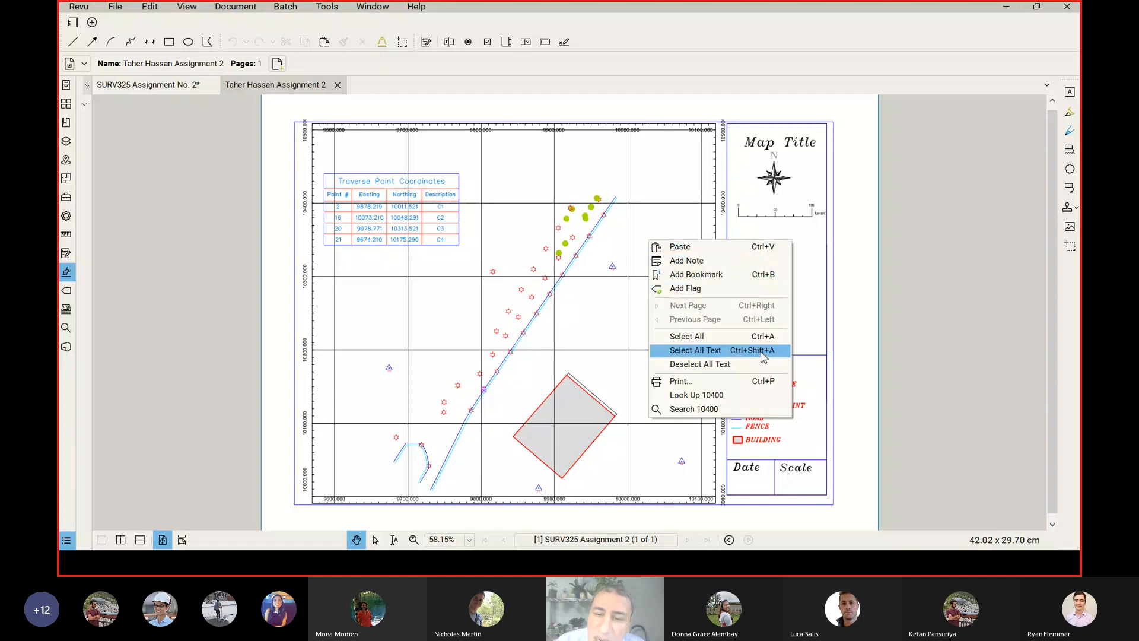
pyautogui.click(774, 307)
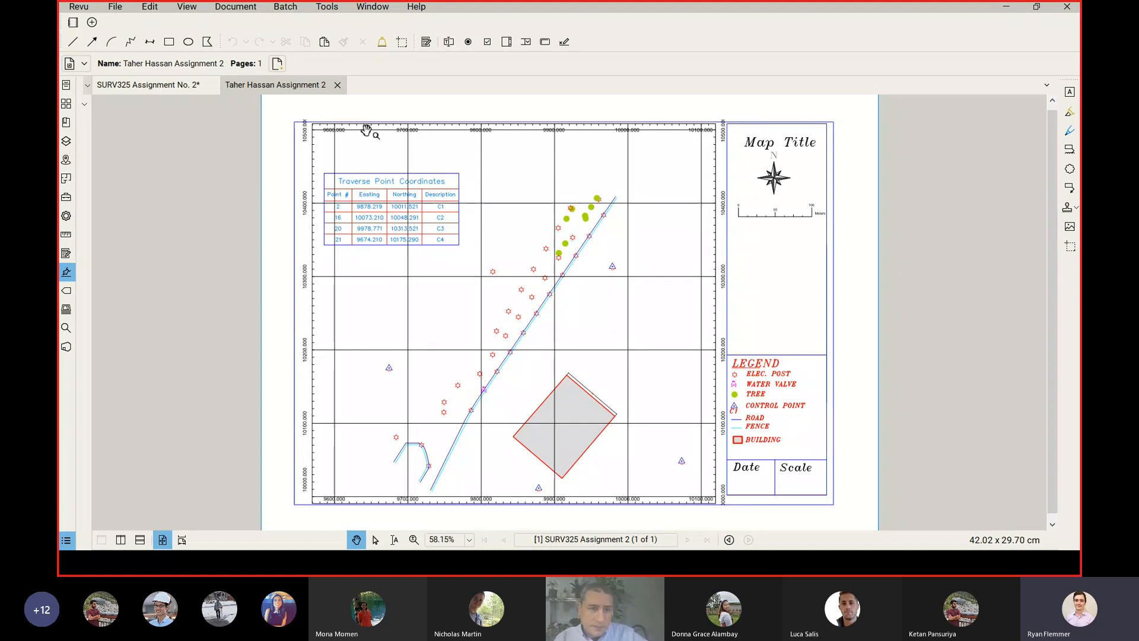
pyautogui.click(337, 85)
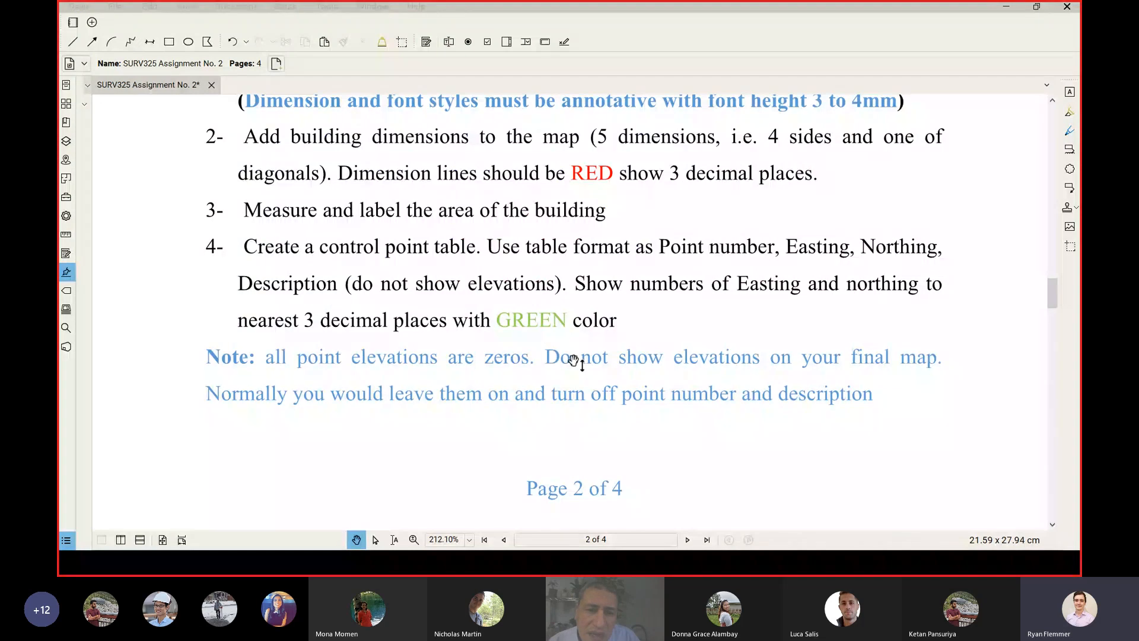
pyautogui.hotkey('alt', 'Tab')
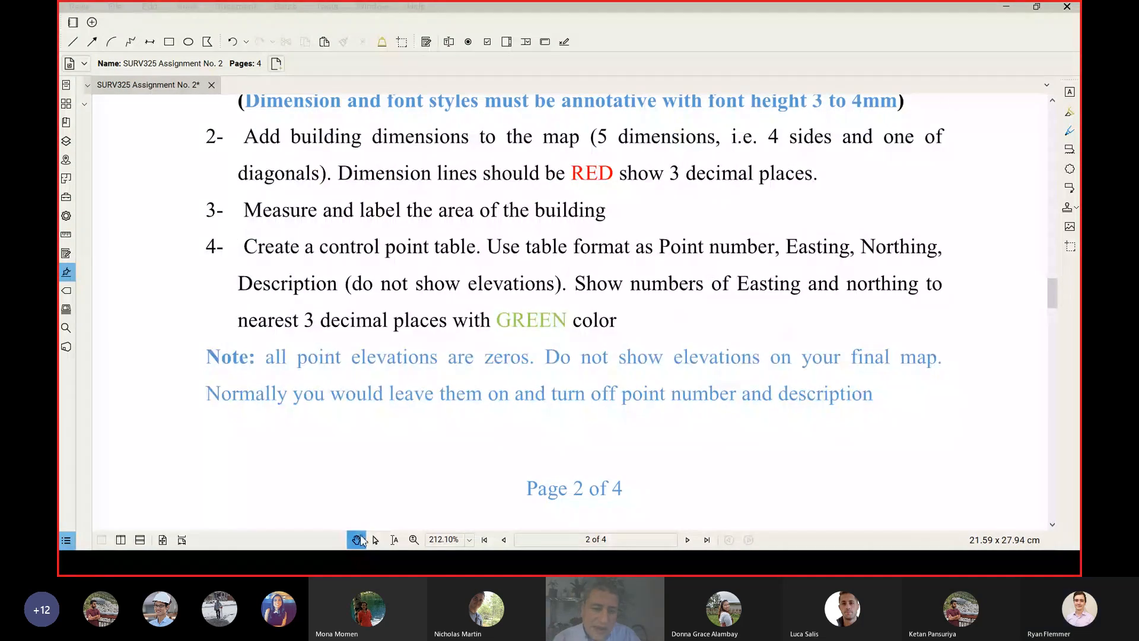